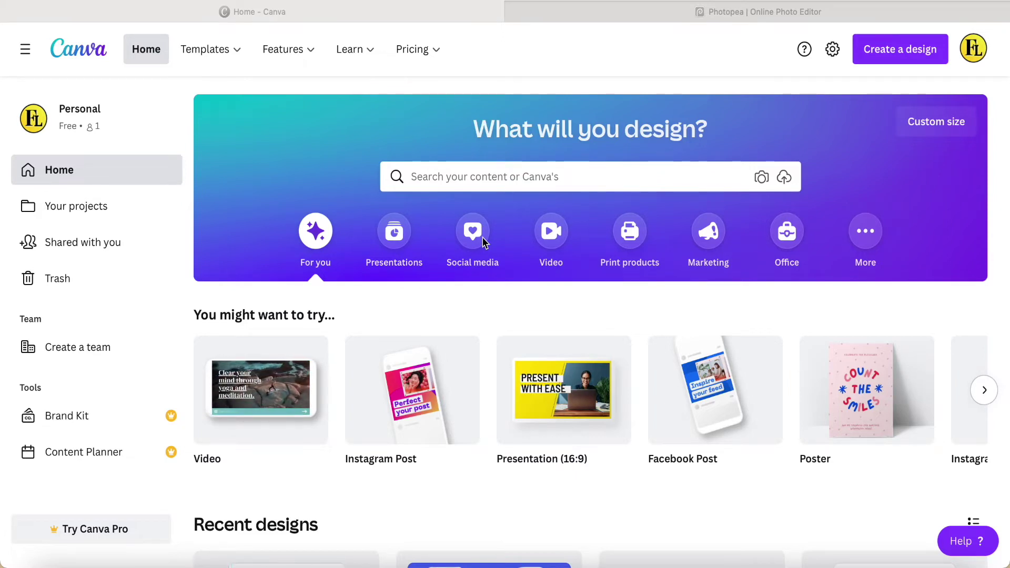
Start a blank Instagram post design and add a default heading text box from the Text panel.
click(408, 409)
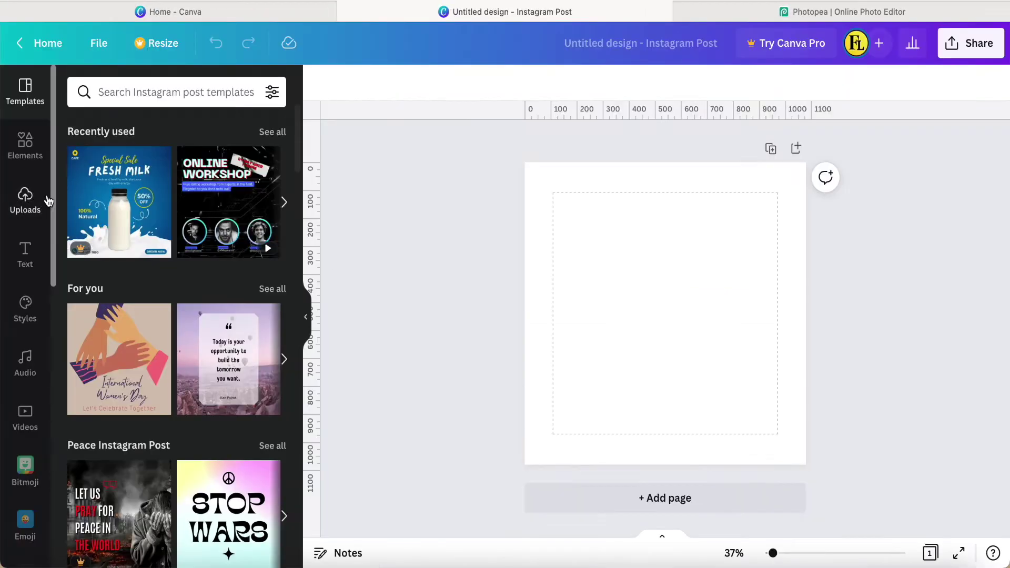
click(24, 255)
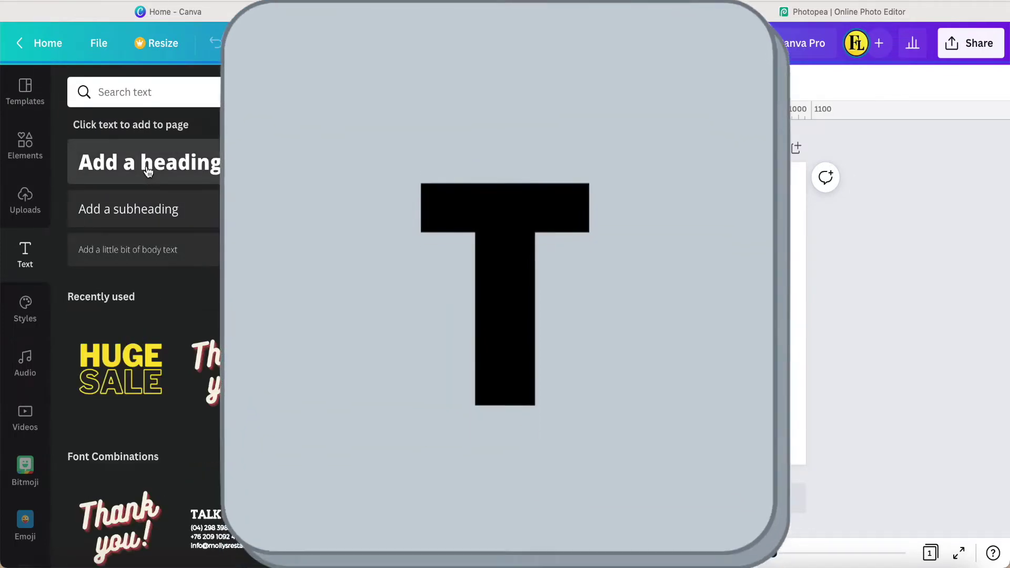
click(147, 166)
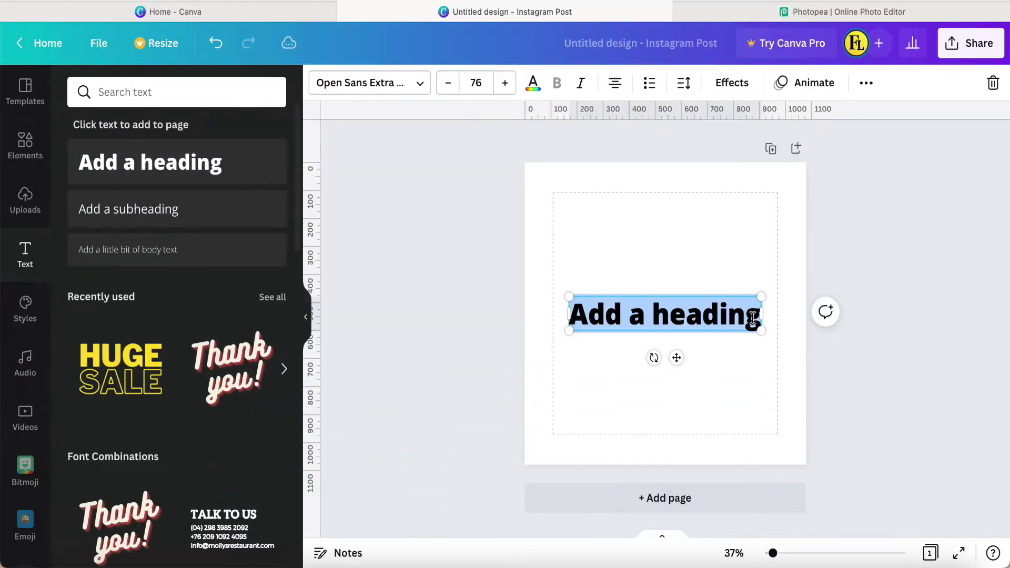
Replace the placeholder heading with 'EMBOSSED' and 'DEBOSSED' on two lines.
click(755, 319)
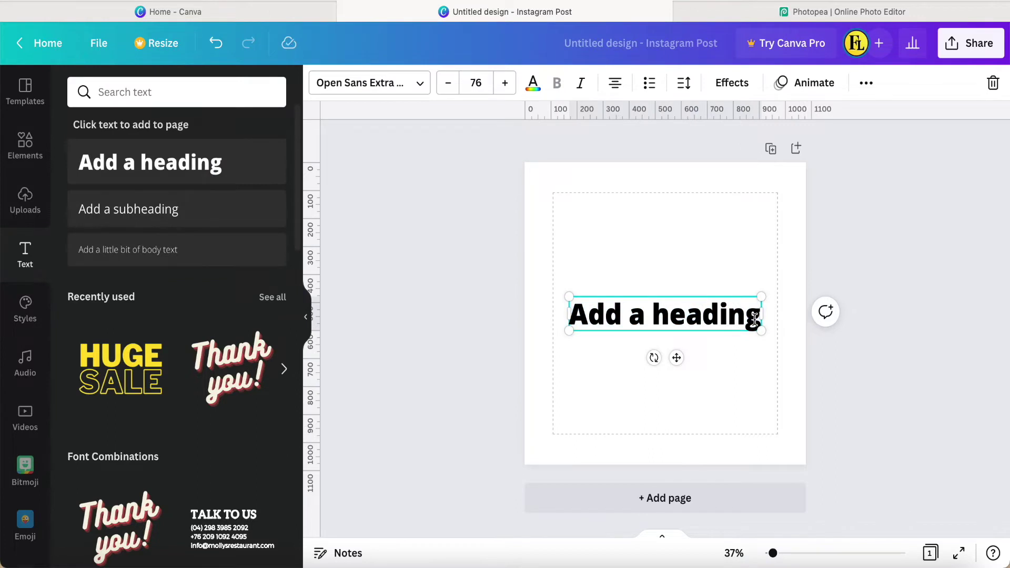
key(BackSpace)
key(BackSpace)
key(BackSpace)
key(BackSpace)
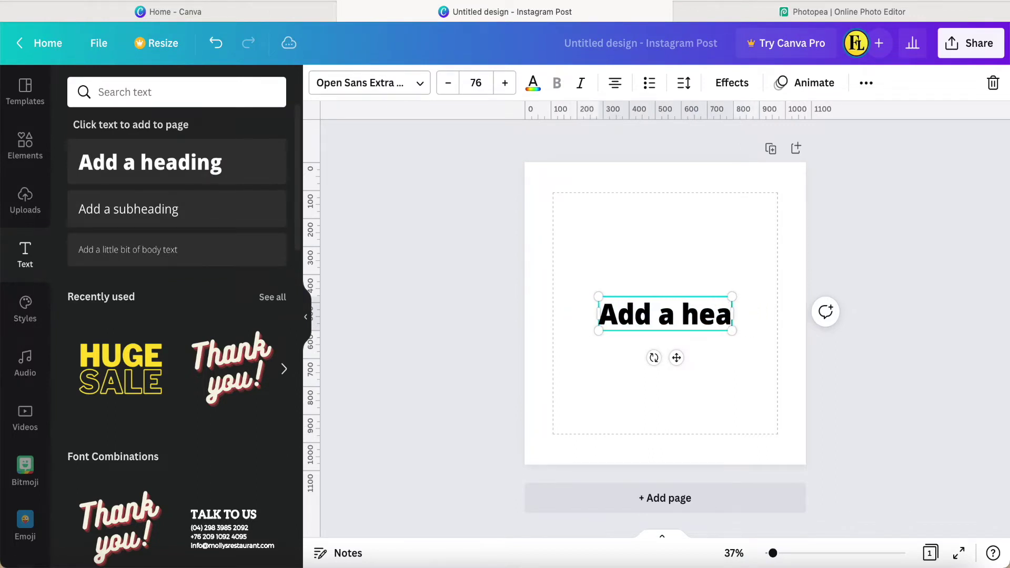
key(BackSpace)
key(BackSpace)
key(BackSpace)
key(BackSpace)
key(BackSpace)
text(EM)
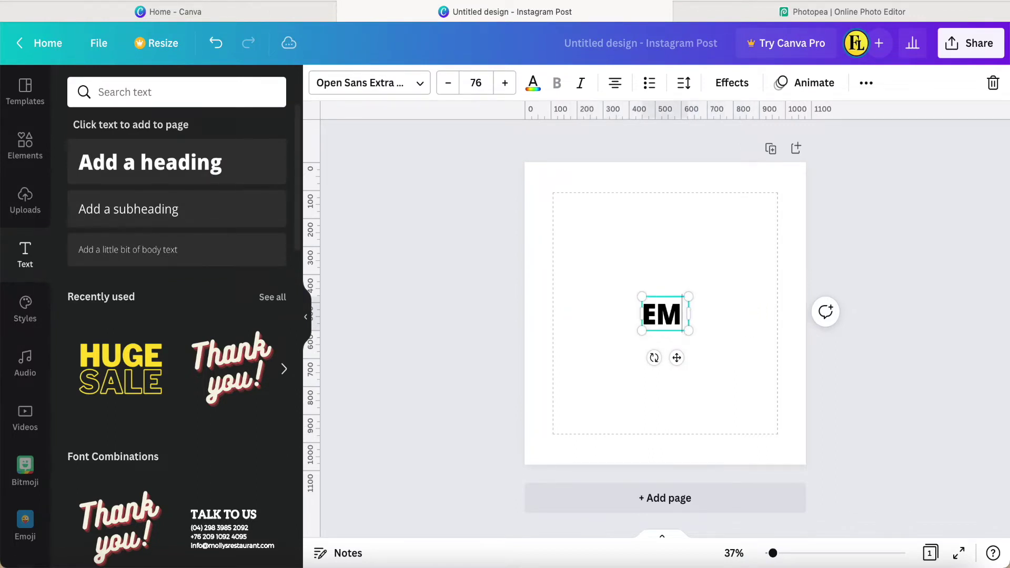
text(BOSSED)
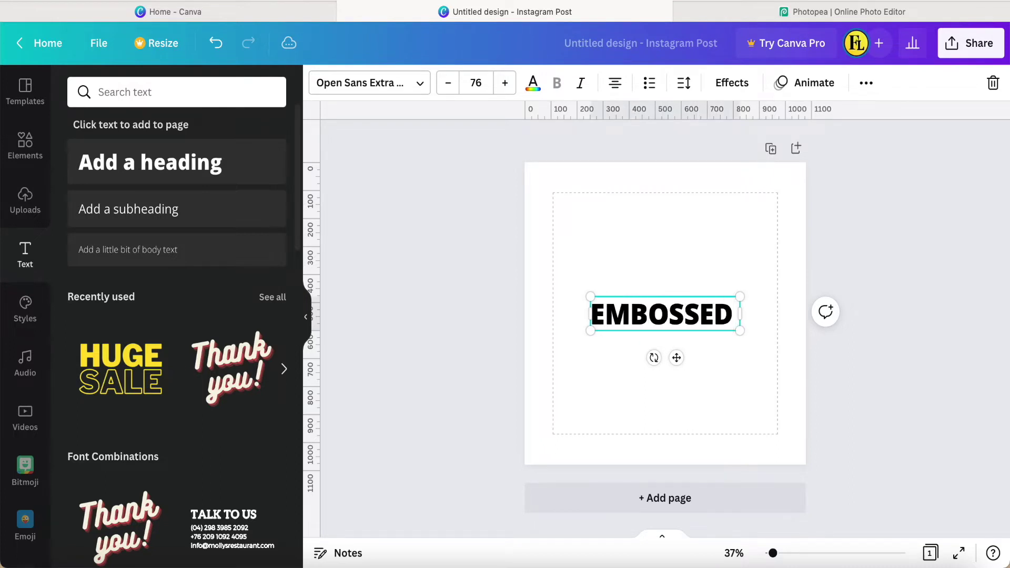
key(Return)
text(D)
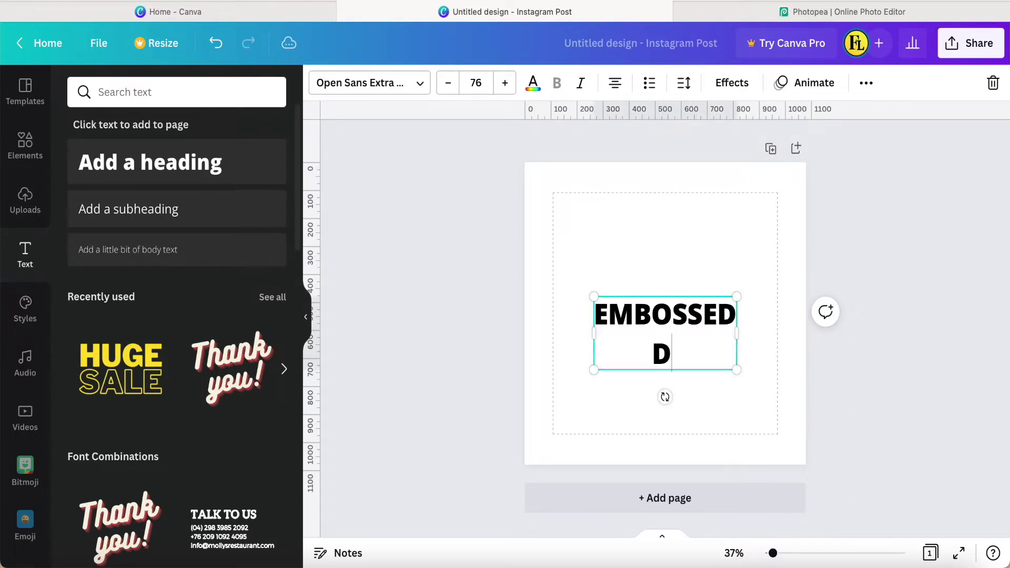
text(EBOSSED)
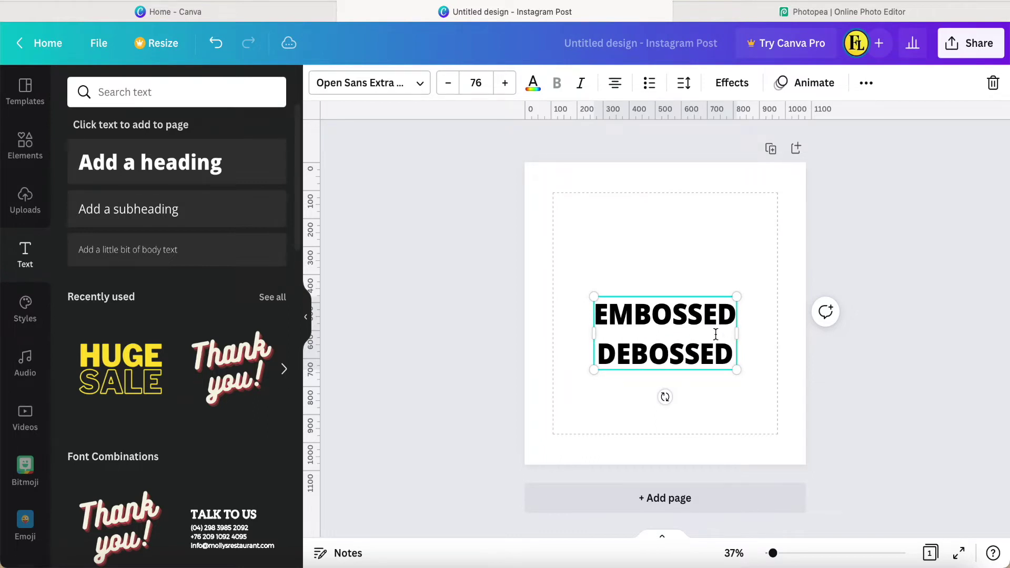
Enlarge the two-line text box to font size 120.
click(733, 271)
click(737, 302)
drag(737, 300, 768, 262)
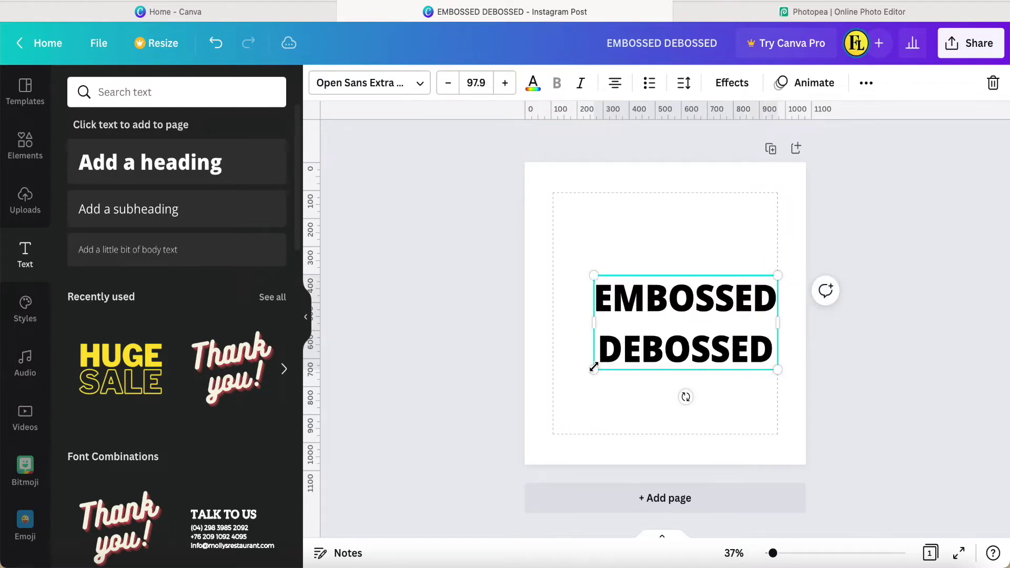
drag(594, 367, 553, 390)
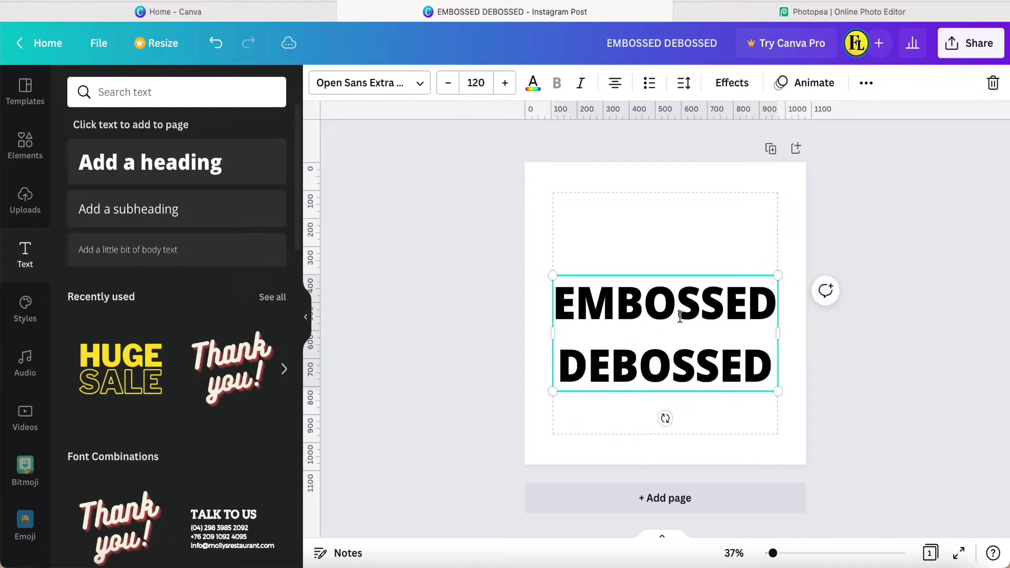
Align the EMBOSSED DEBOSSED heading to the page's middle, then deselect it.
click(866, 83)
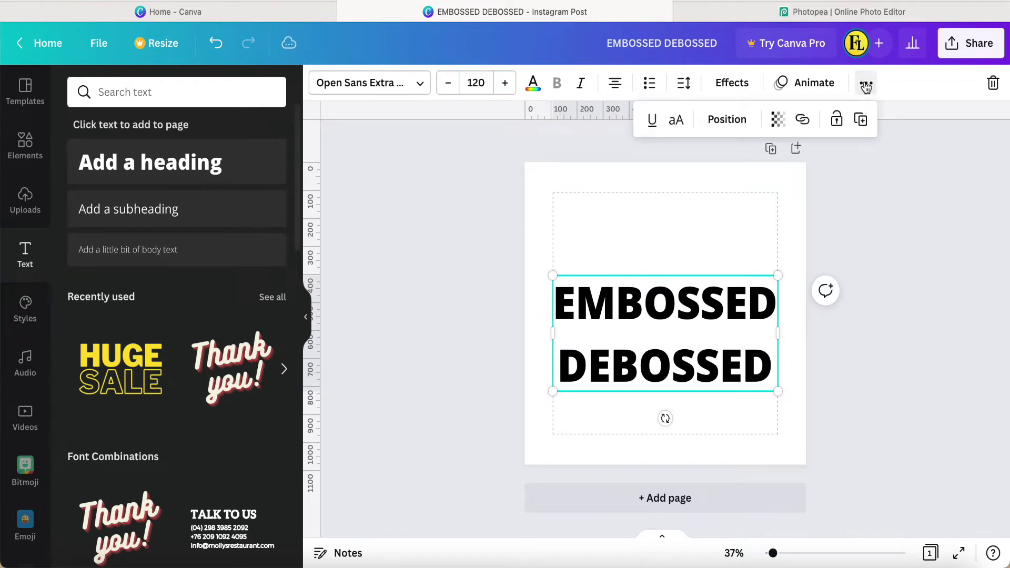
click(727, 121)
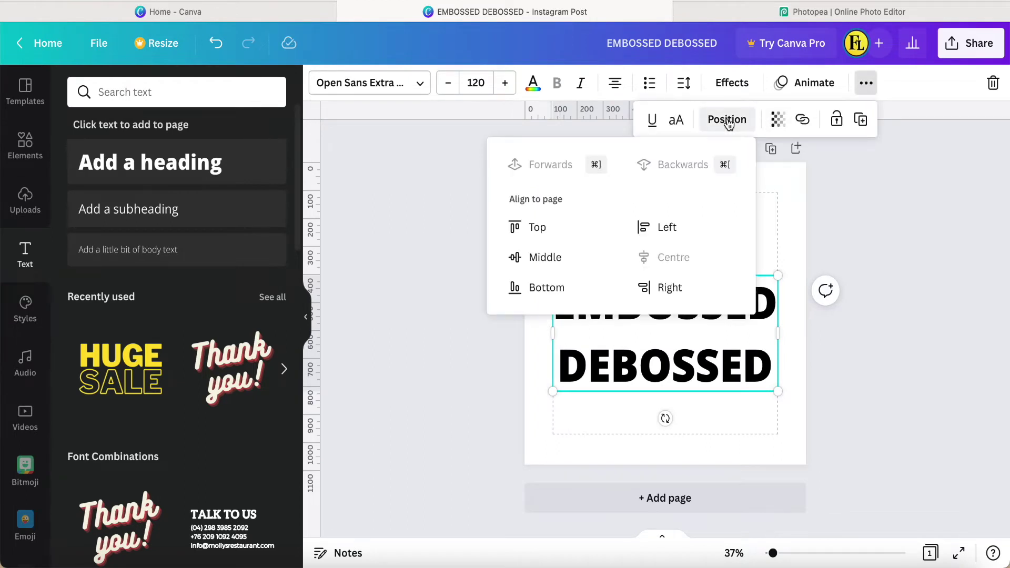
click(540, 259)
click(504, 350)
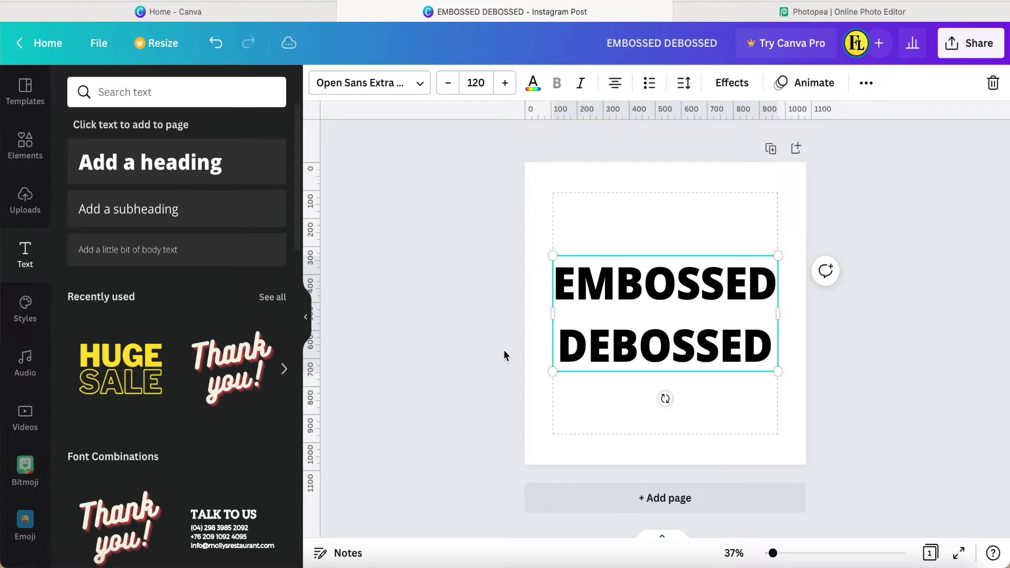
click(852, 366)
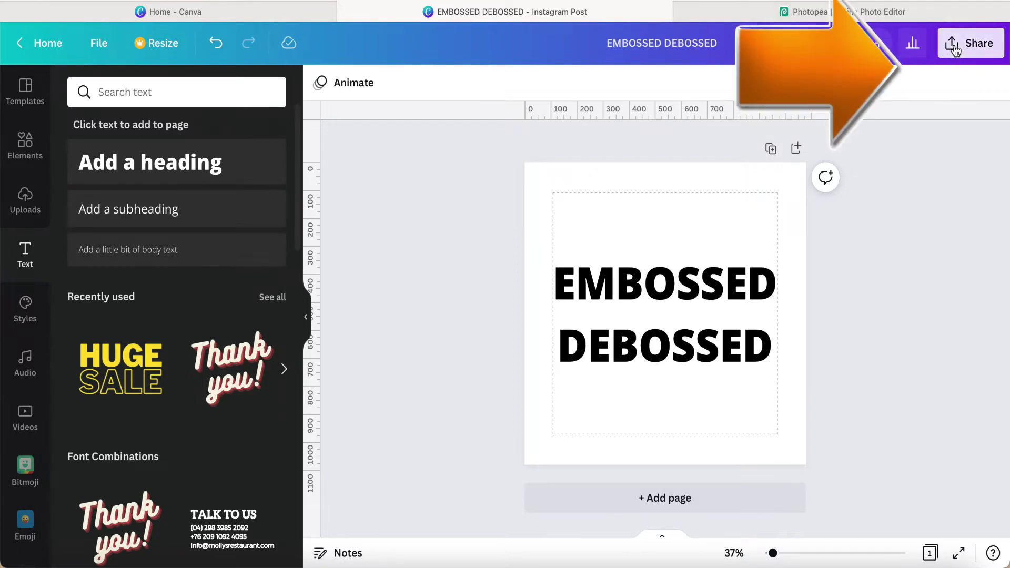
Download the Canva design as a PNG, then switch to the Photopea tab.
click(956, 47)
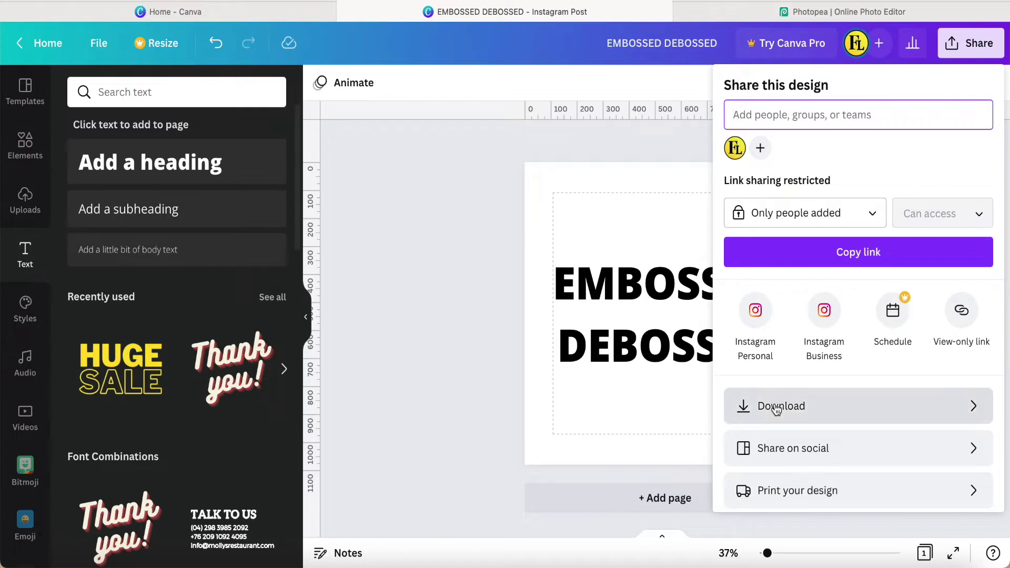
click(828, 404)
click(846, 356)
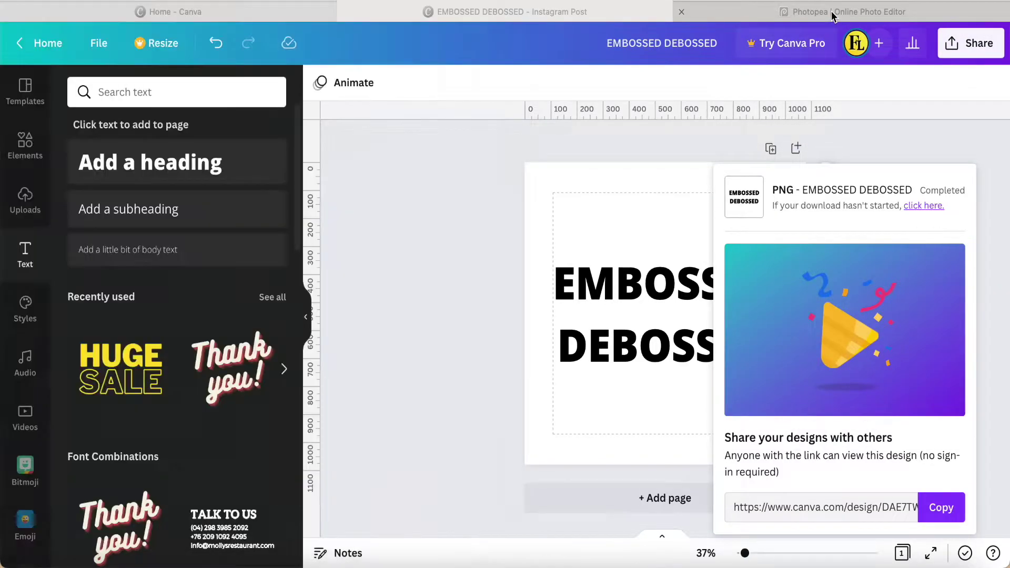
click(832, 11)
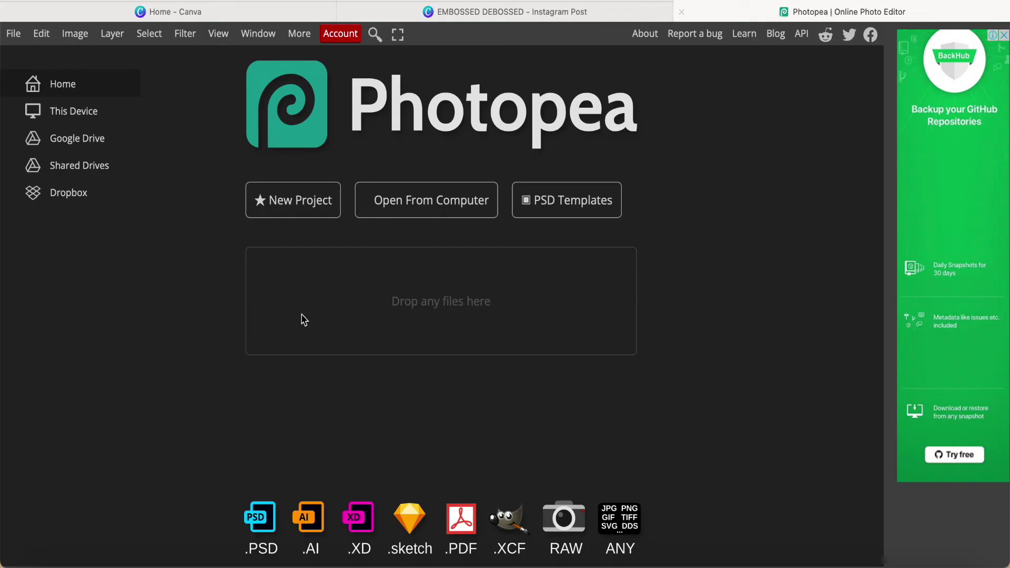
Drag the EMBOSSED DEBOSSED PNG from Finder's Downloads folder into Photopea to open it.
click(49, 562)
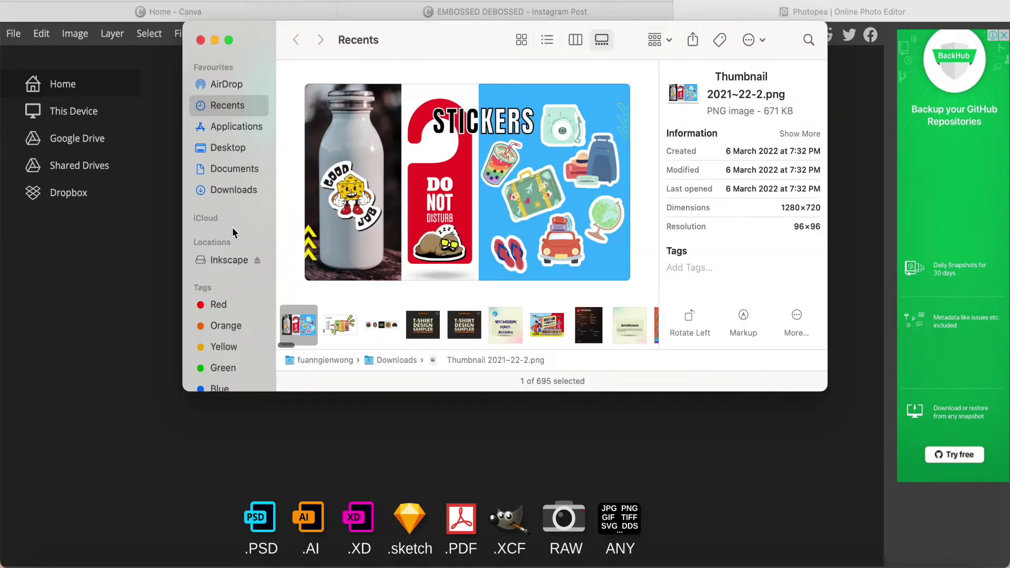
click(232, 193)
drag(318, 122, 434, 425)
click(578, 489)
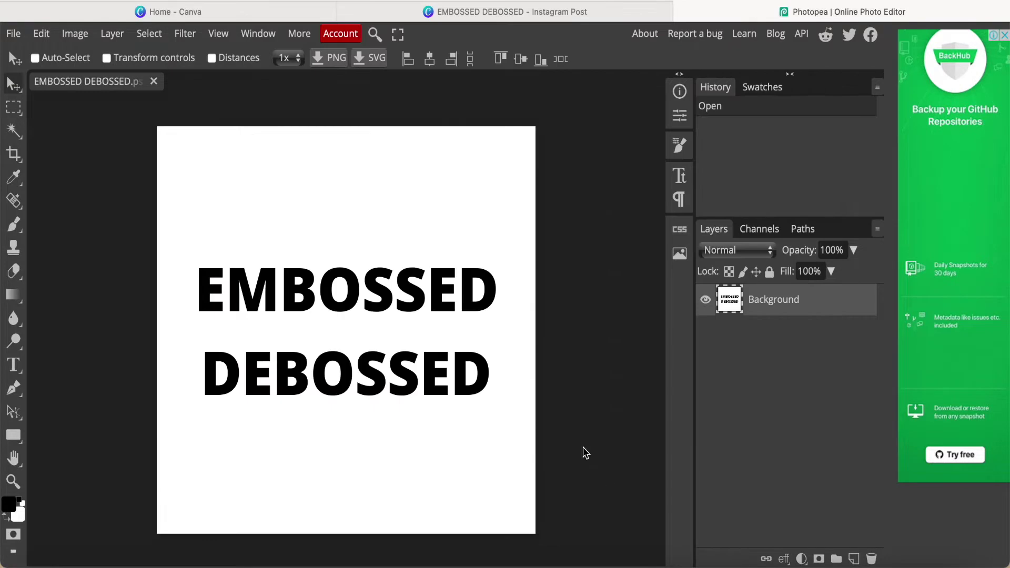
click(149, 38)
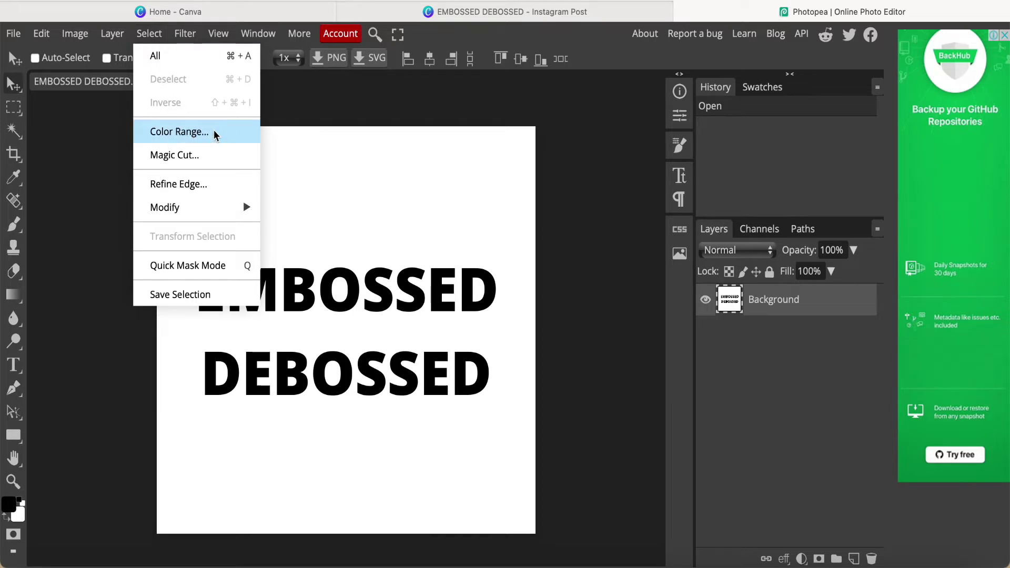
Select the lettering with Color Range at fuzziness 10, invert the selection, and delete it.
click(189, 134)
drag(241, 200, 303, 204)
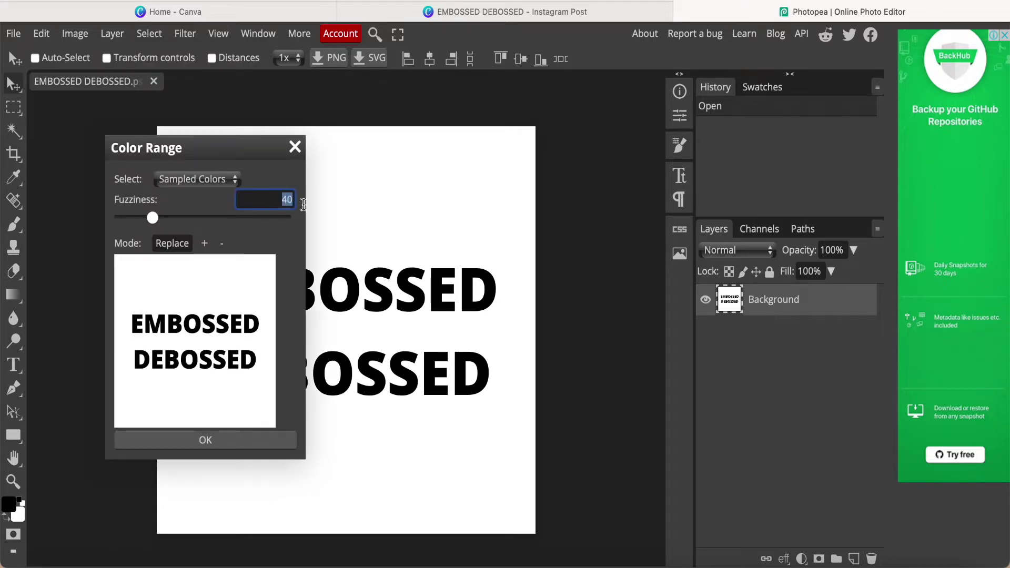
text(1)
click(206, 440)
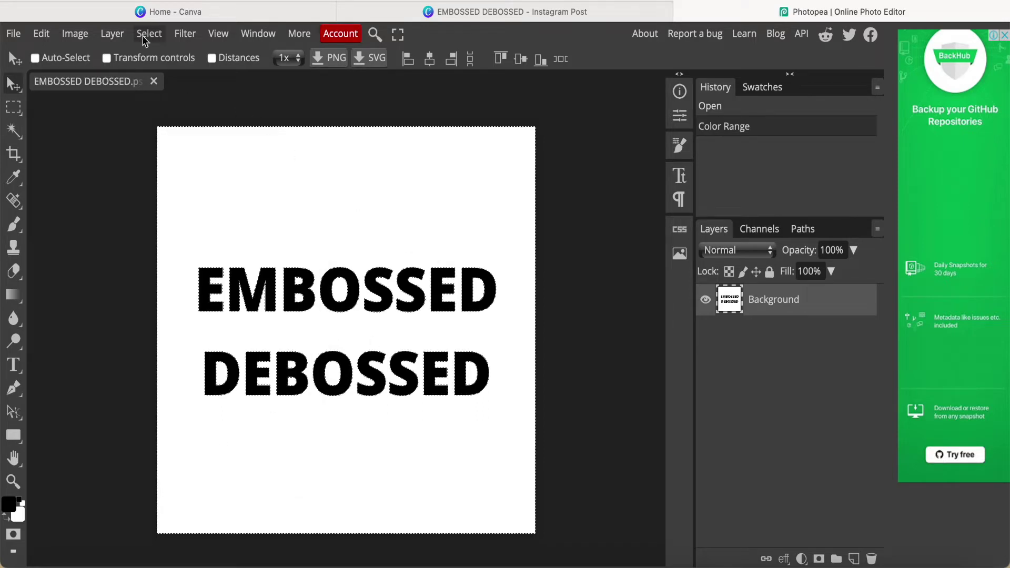
click(149, 34)
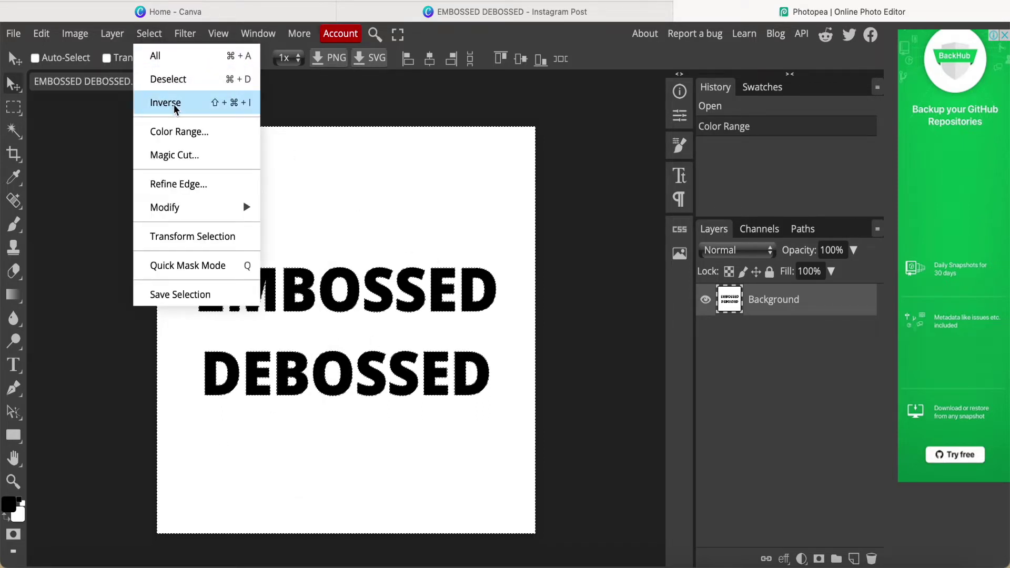
click(230, 107)
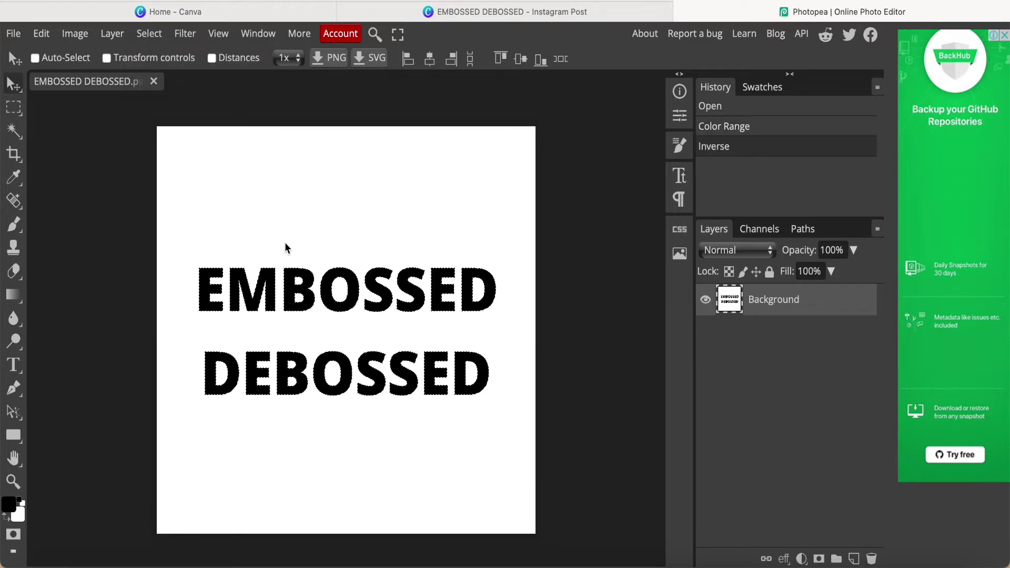
key(Delete)
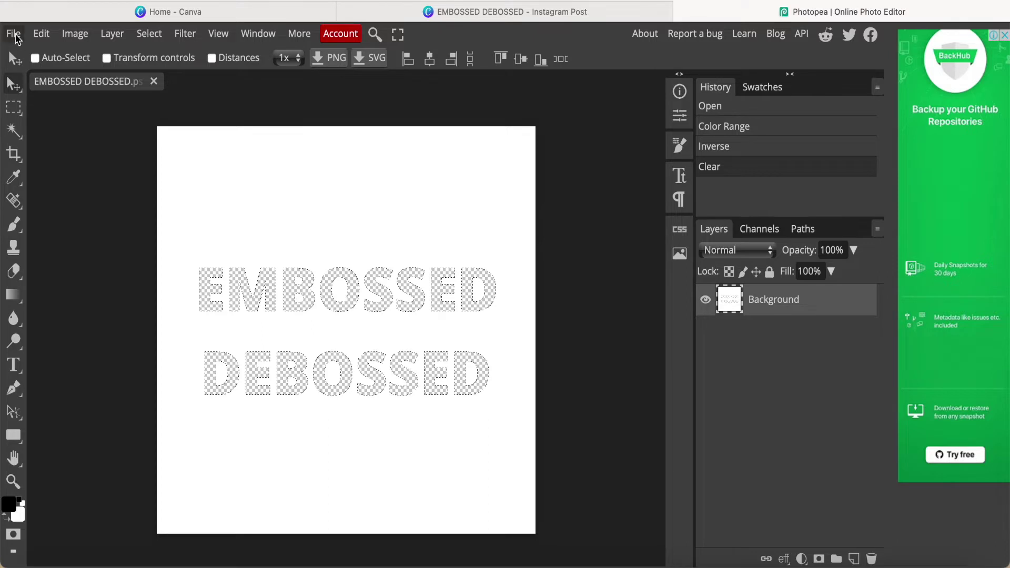
Export the cut-out lettering image as a PNG through Save for web.
click(13, 34)
mouse_move(39, 254)
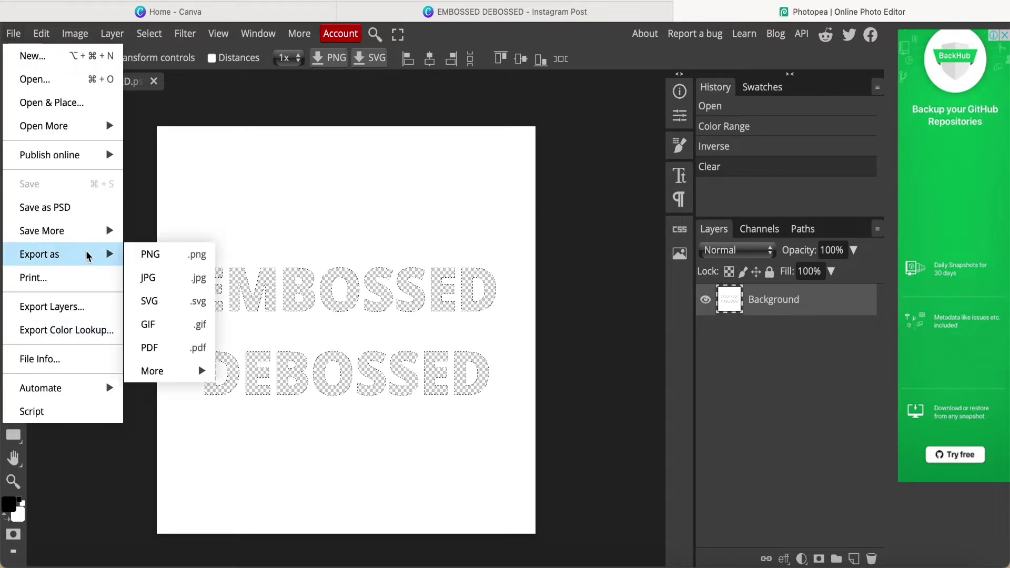
click(158, 254)
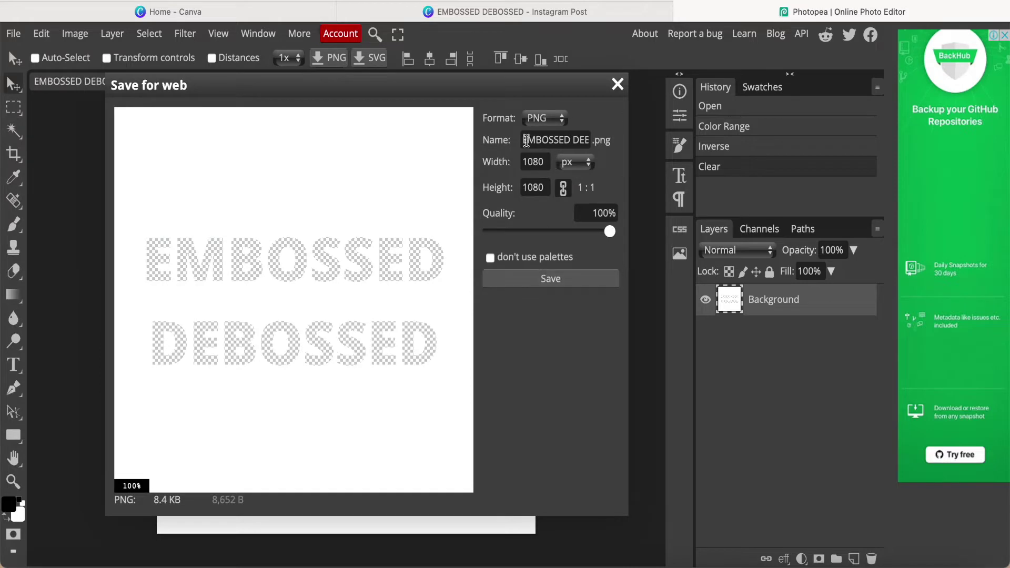
drag(524, 139, 598, 141)
text(1)
click(551, 282)
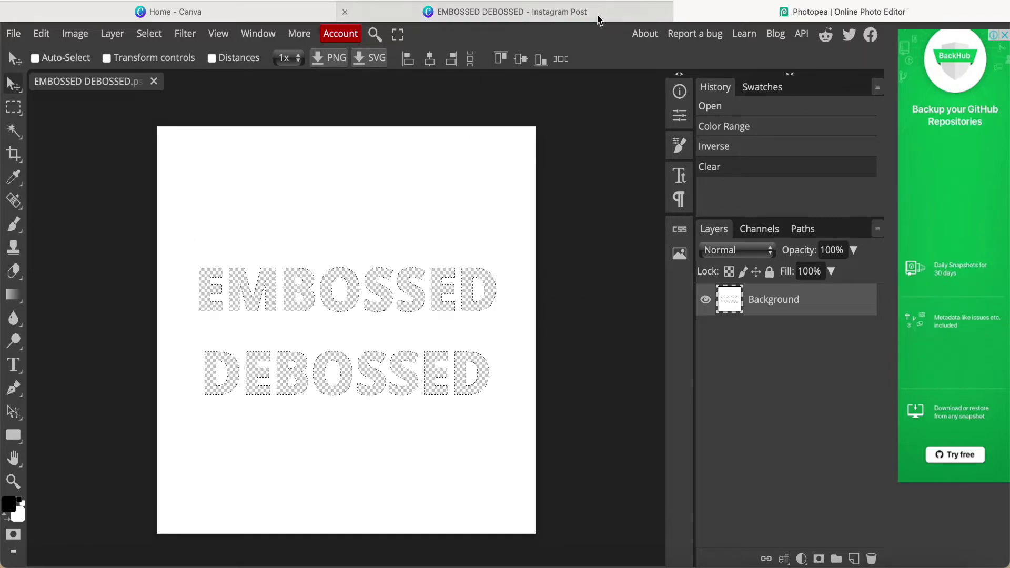
Back in Canva, dismiss the download notice and add a second blank page.
click(575, 14)
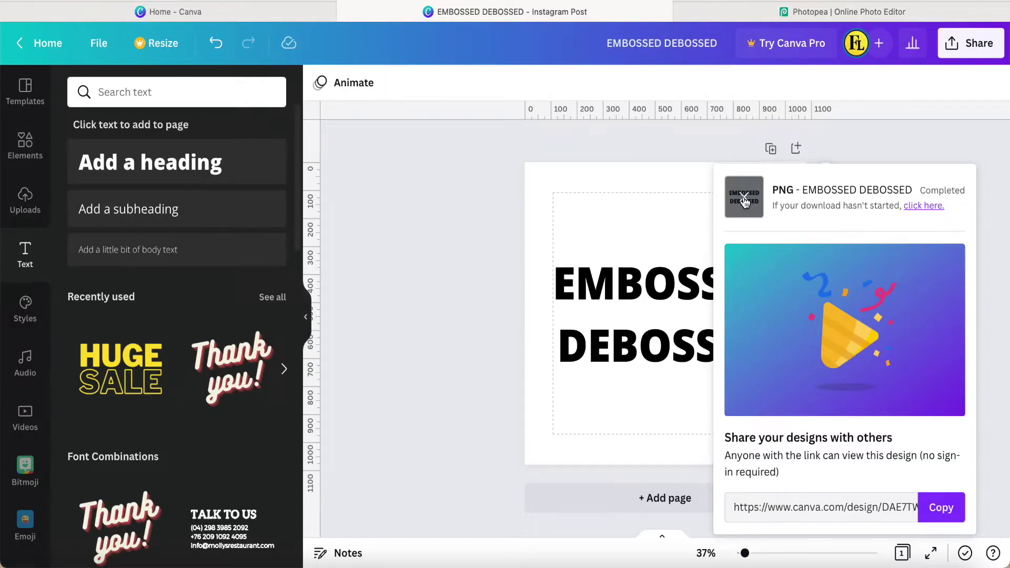
click(325, 376)
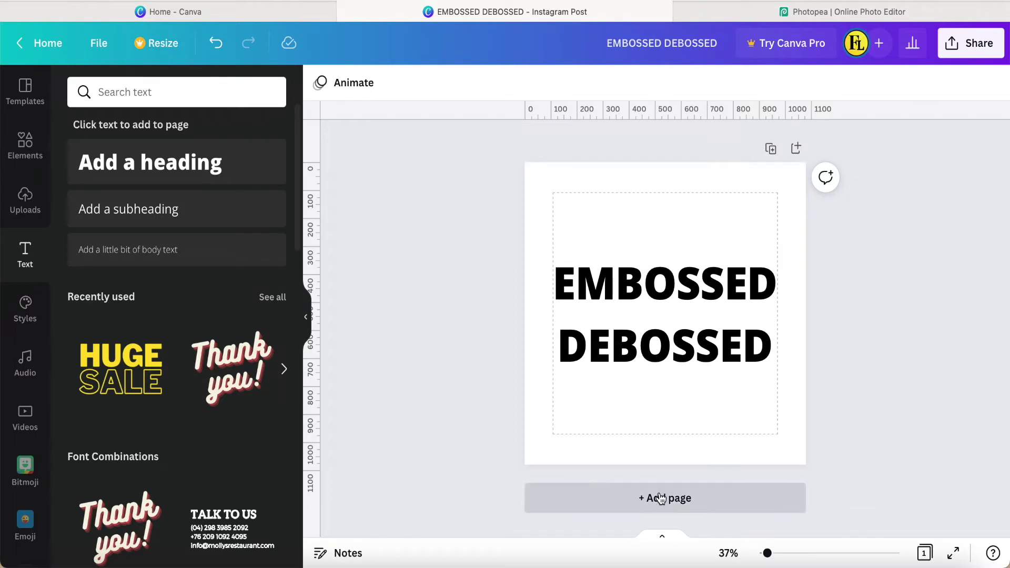
click(661, 497)
Add the white marble stone photo from Elements and set it as page 2's background.
click(24, 147)
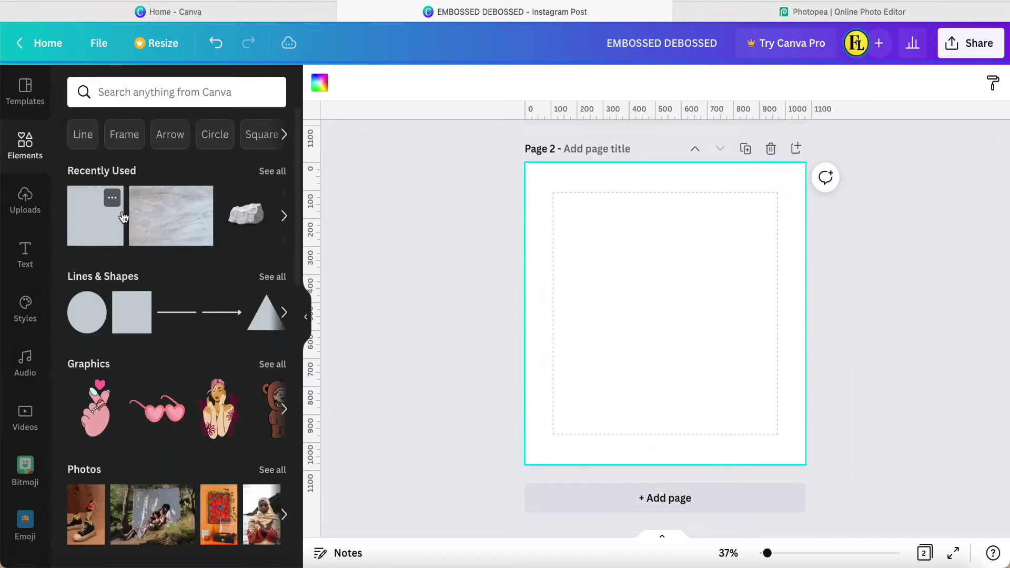
mouse_move(171, 216)
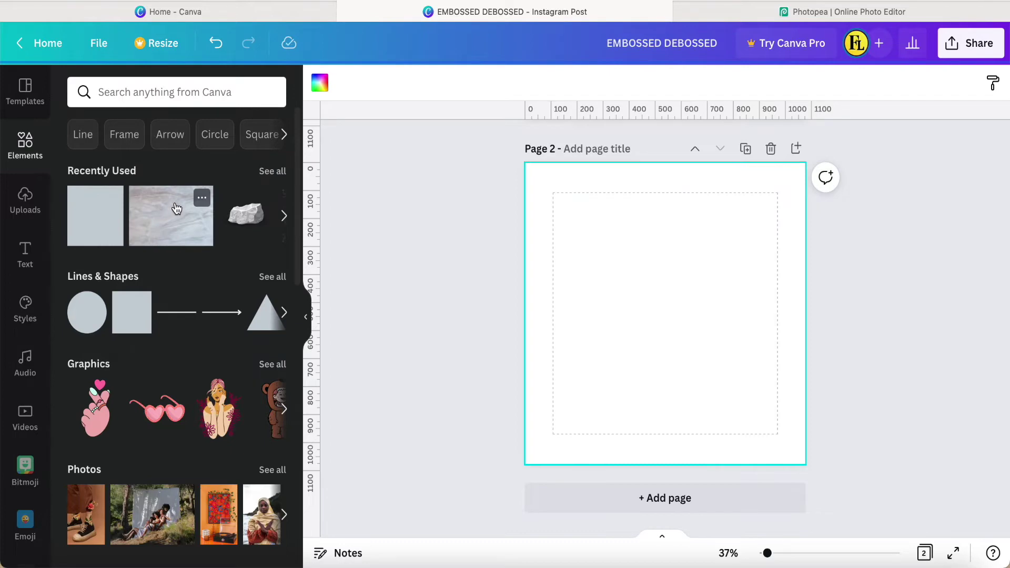
click(201, 201)
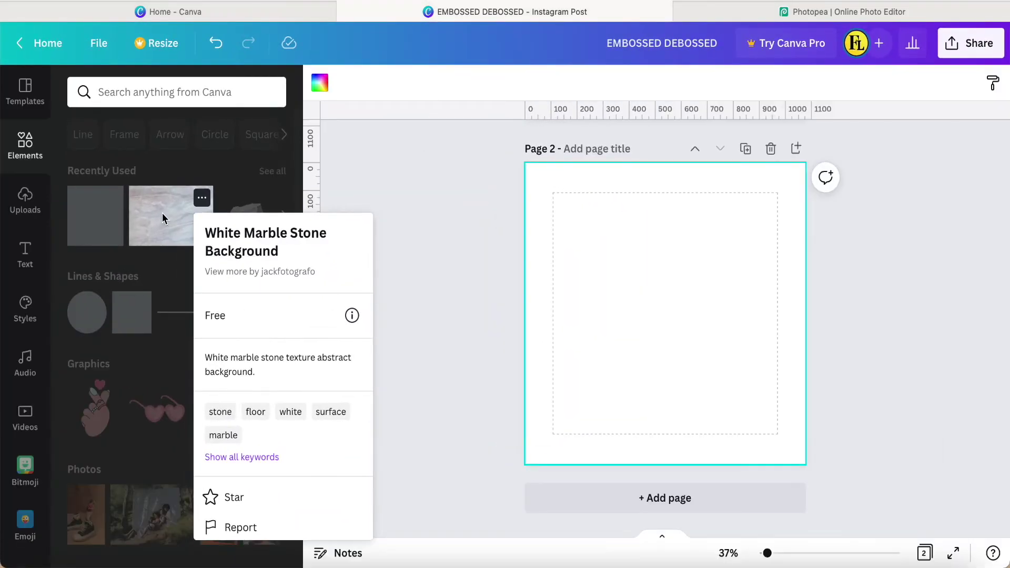
click(162, 219)
right_click(645, 335)
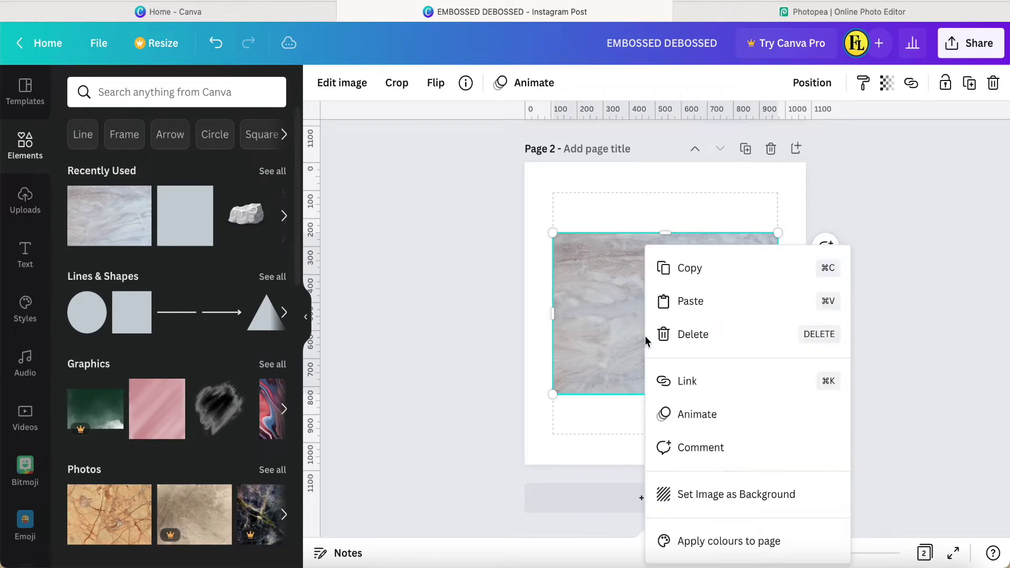
click(695, 498)
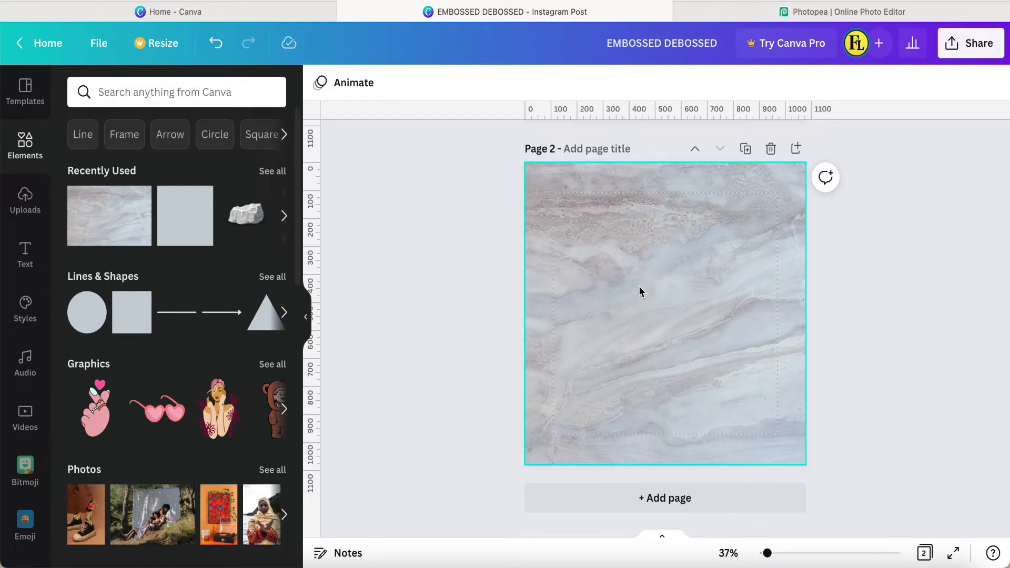
click(27, 205)
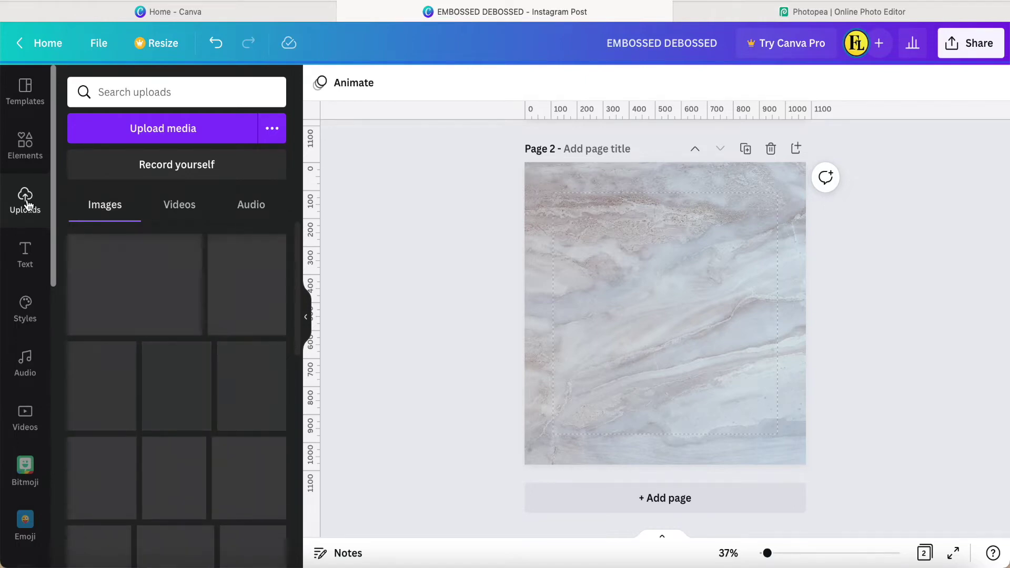
Upload 1.png, the cut-out lettering image, to Canva's Uploads.
click(197, 127)
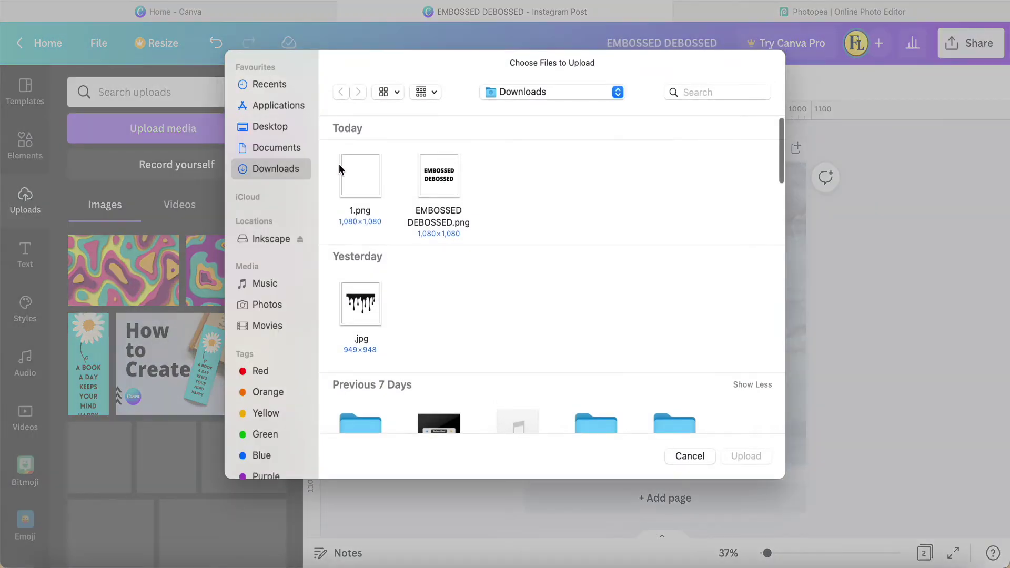
click(358, 177)
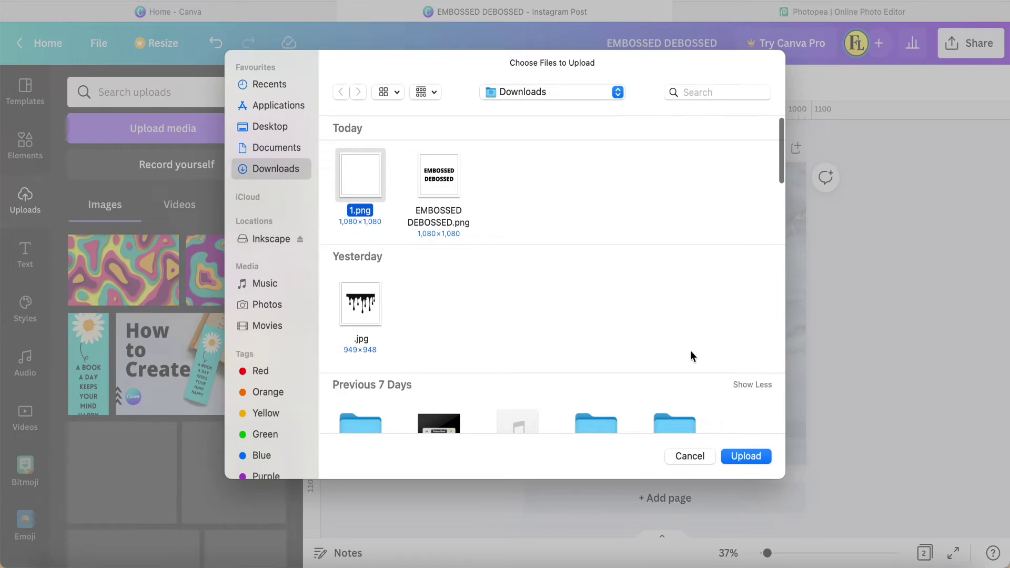
click(736, 456)
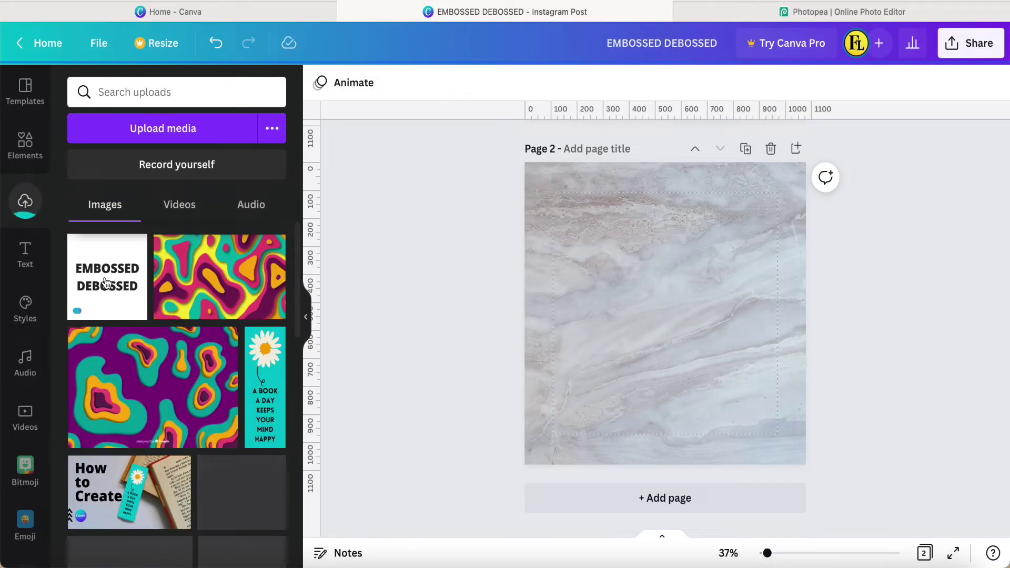
Place the uploaded lettering image on page 2 and stretch it to 1080×1080.
click(106, 283)
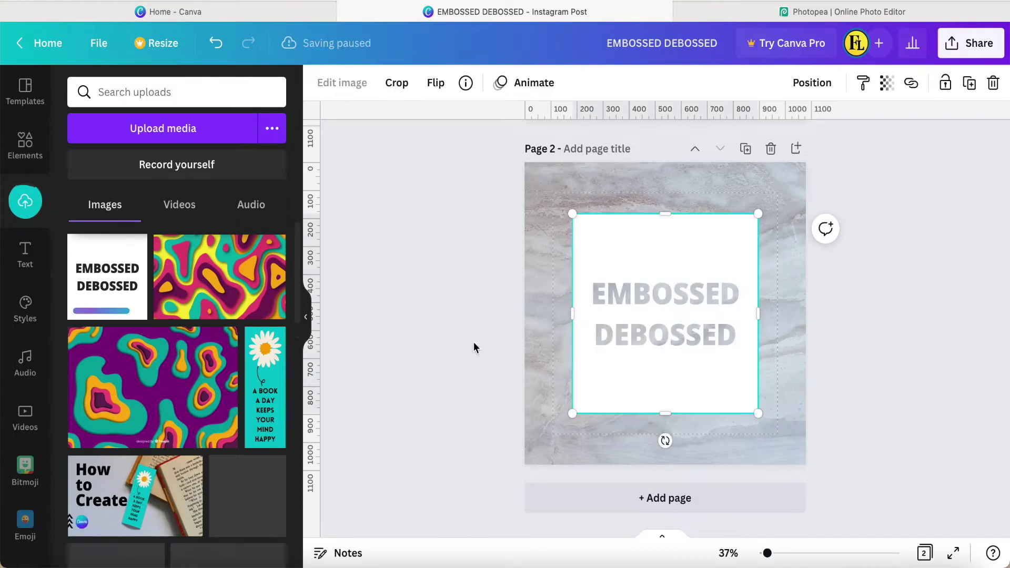
drag(574, 415, 525, 465)
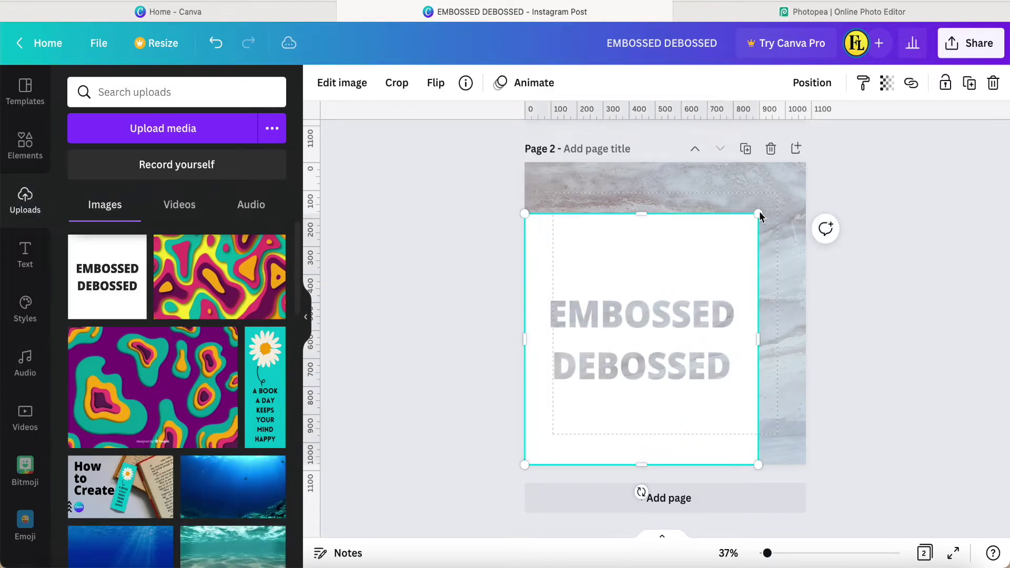
drag(759, 215, 803, 162)
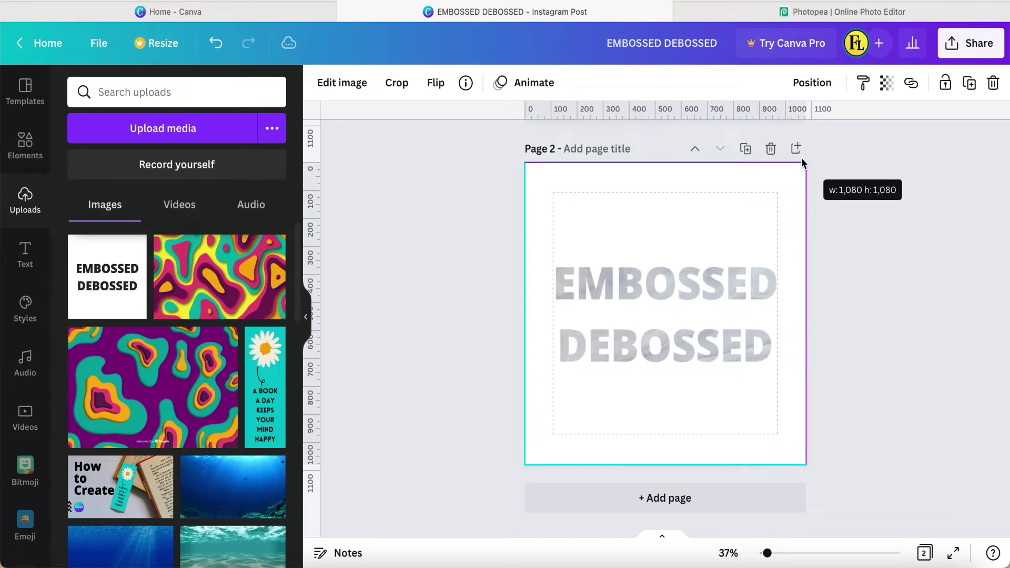
Lock the stretched lettering image and download Page 2 alone as a PNG.
click(945, 83)
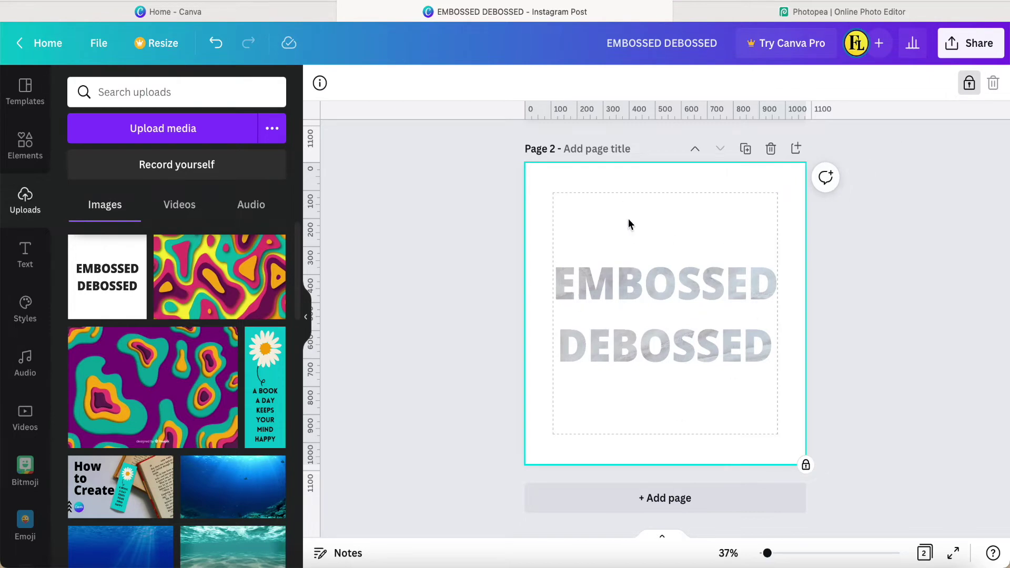
click(952, 45)
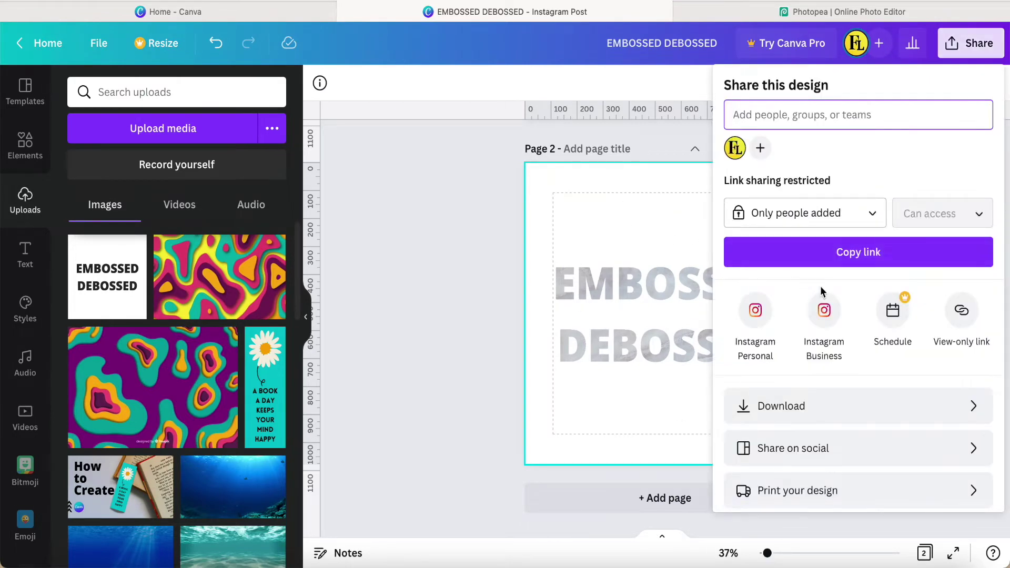
click(928, 405)
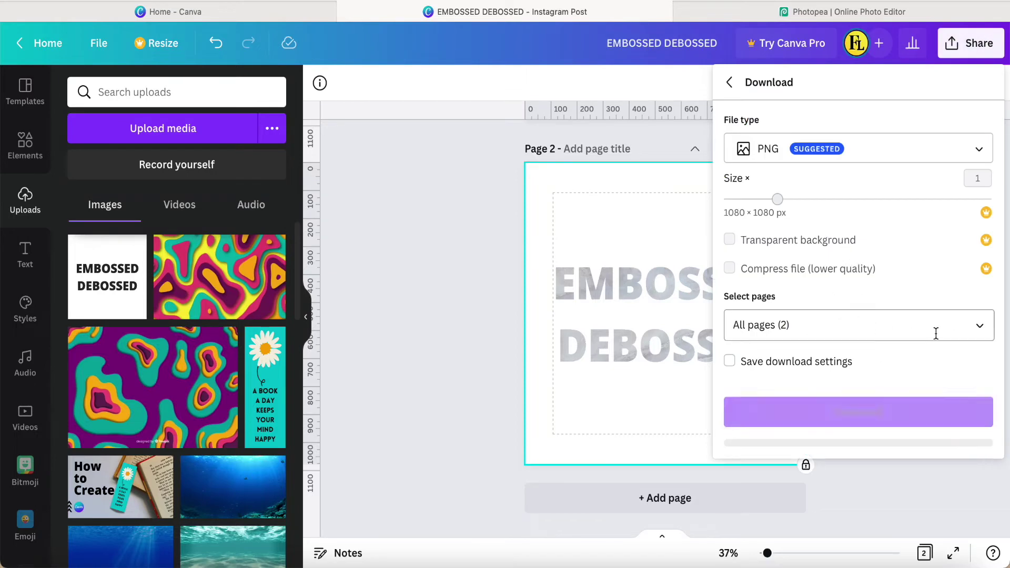
click(983, 332)
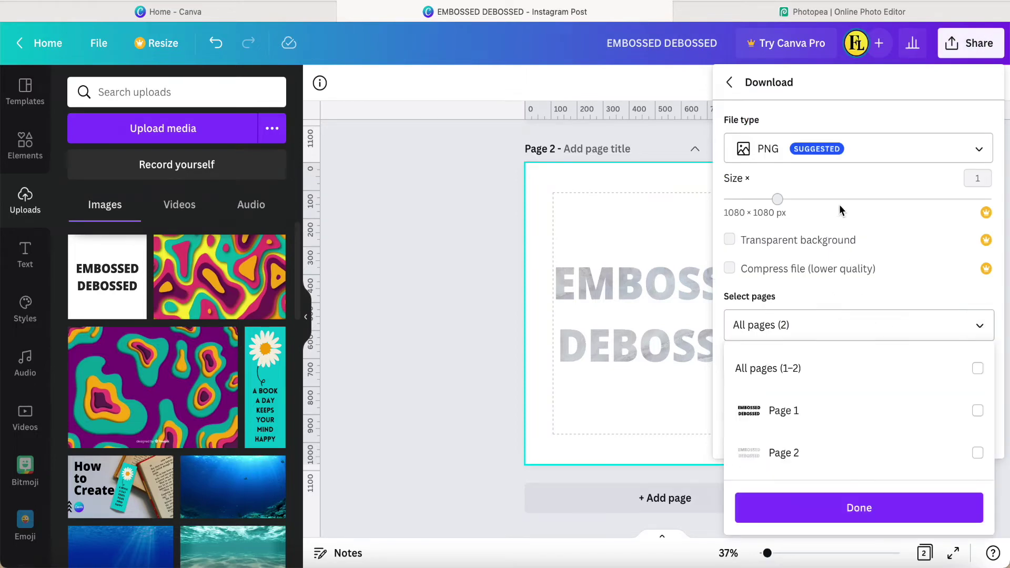
click(746, 451)
click(854, 507)
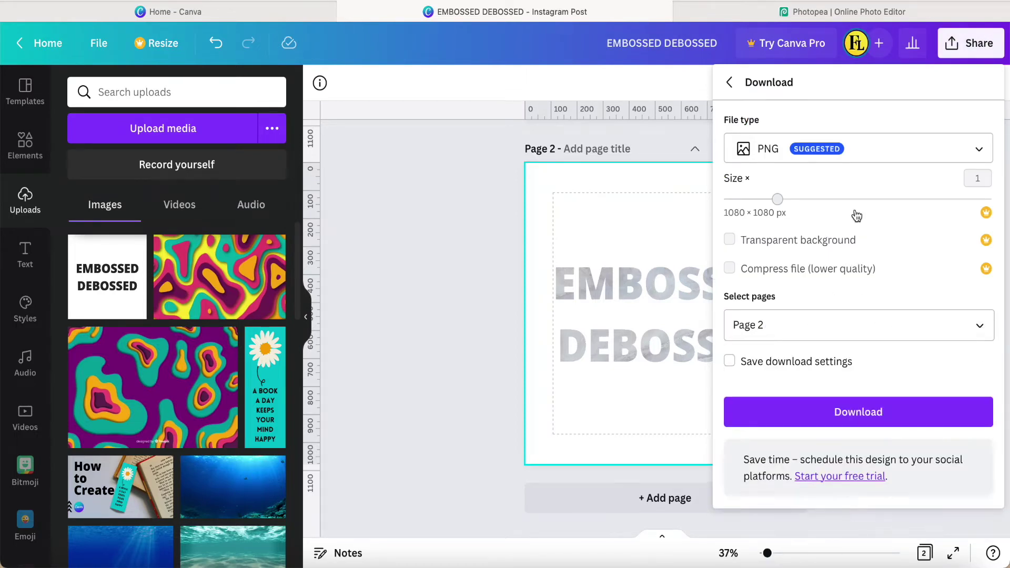
click(850, 403)
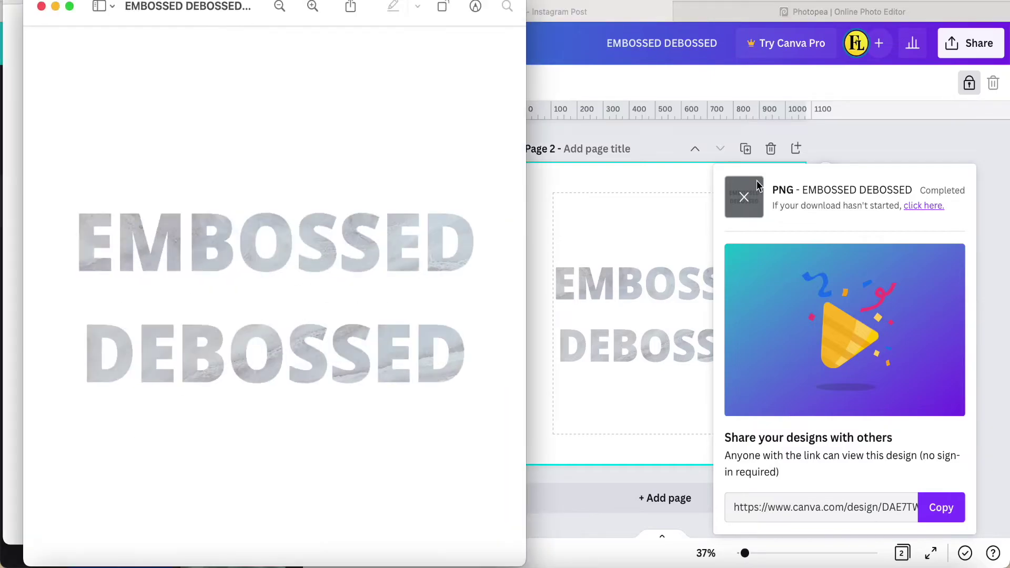
Close the old EMBOSSED DEBOSSED document unsaved and open the downloaded page image in Photopea.
click(859, 14)
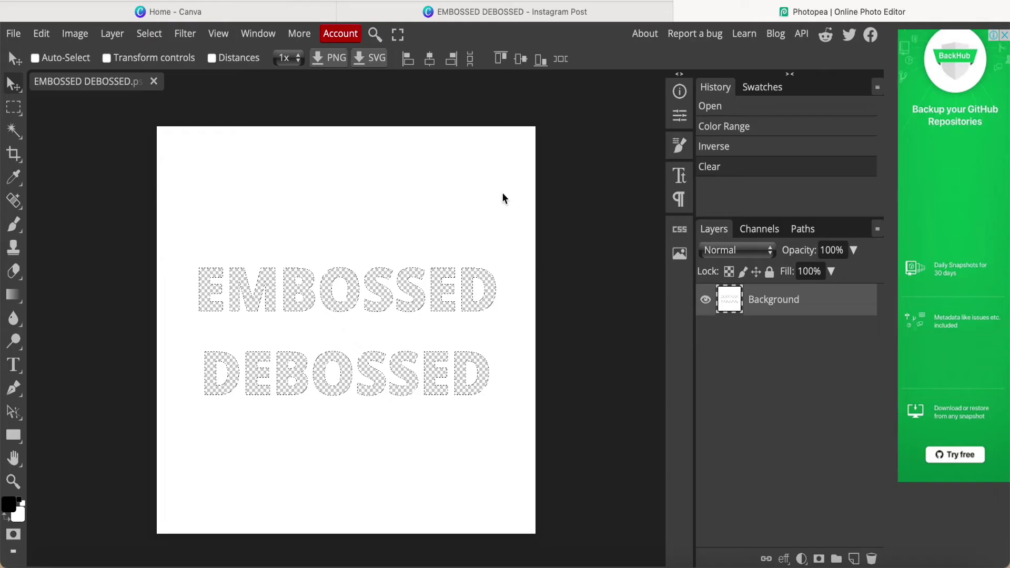
click(153, 82)
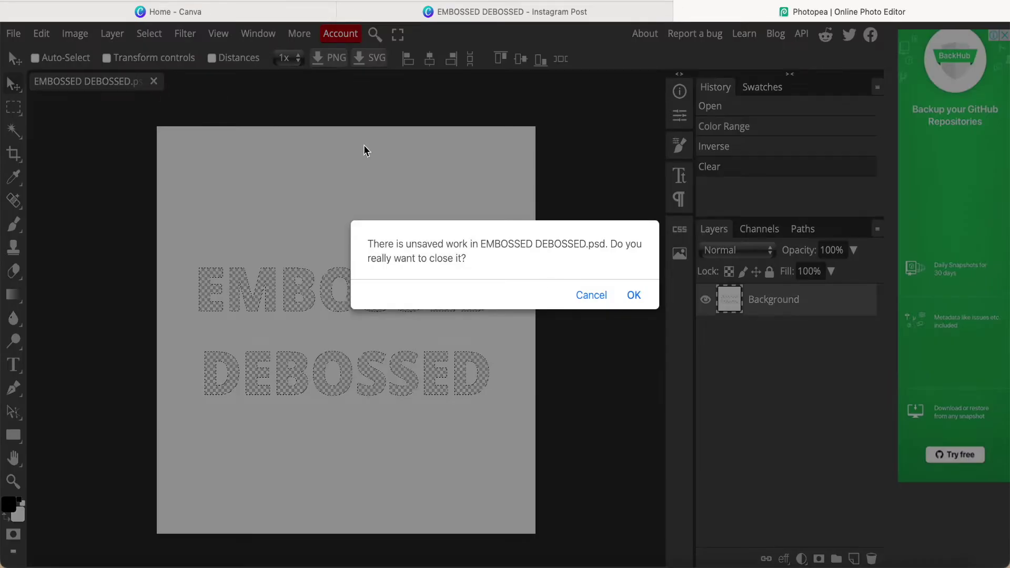
click(634, 295)
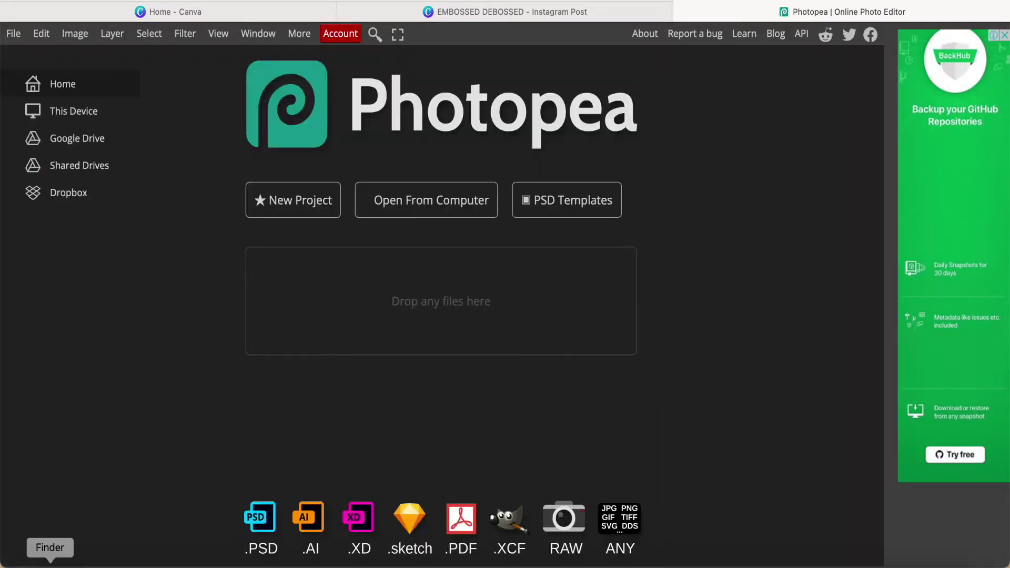
click(50, 562)
drag(394, 126, 417, 429)
click(565, 447)
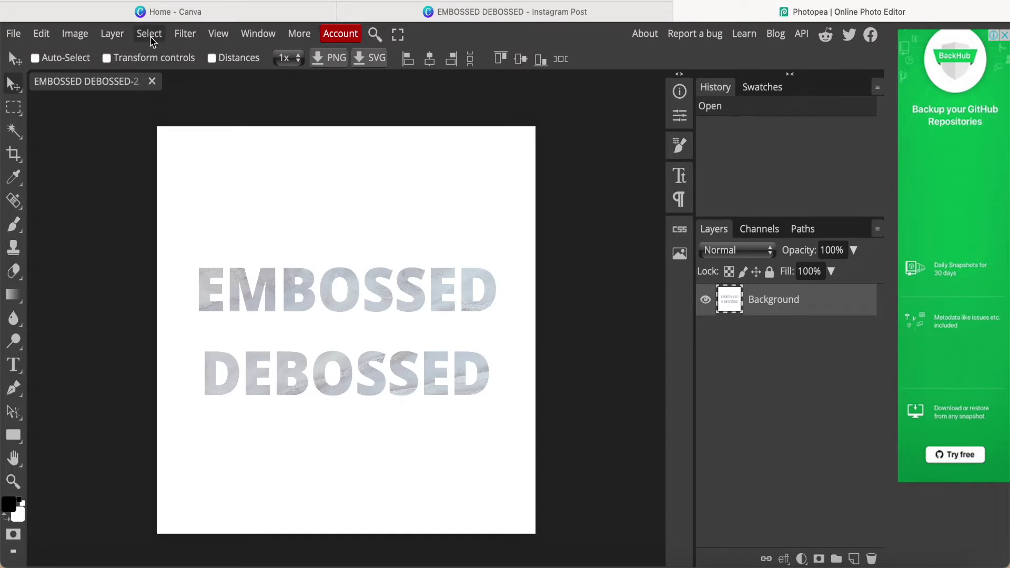
Select the white background with Color Range and delete it to transparency.
click(150, 37)
click(204, 139)
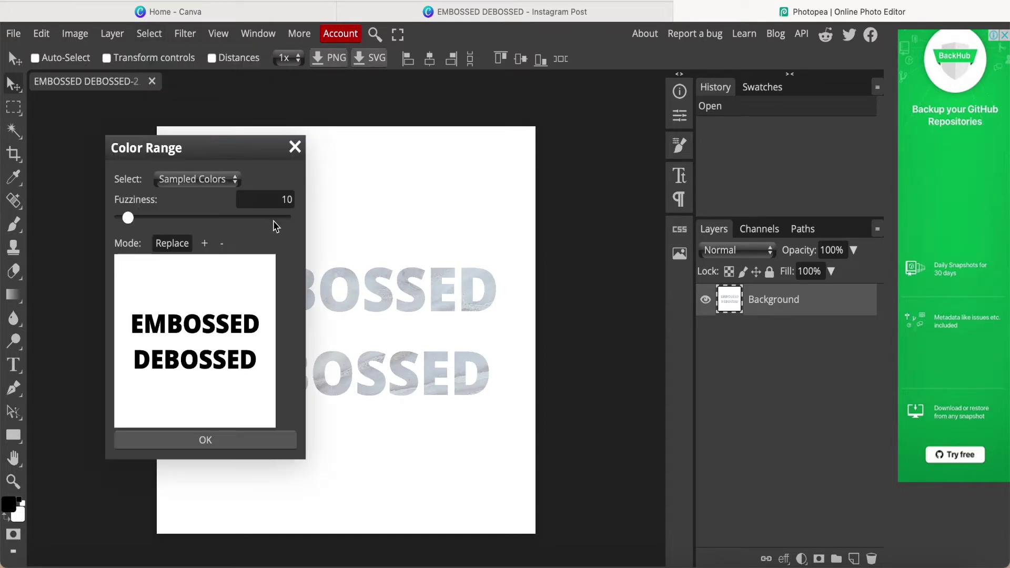
click(208, 441)
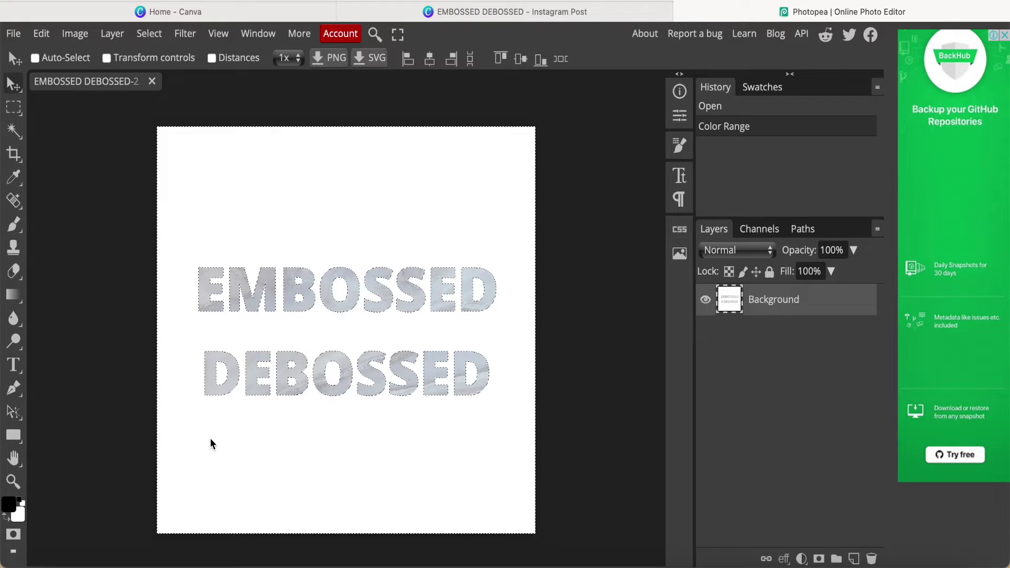
key(Delete)
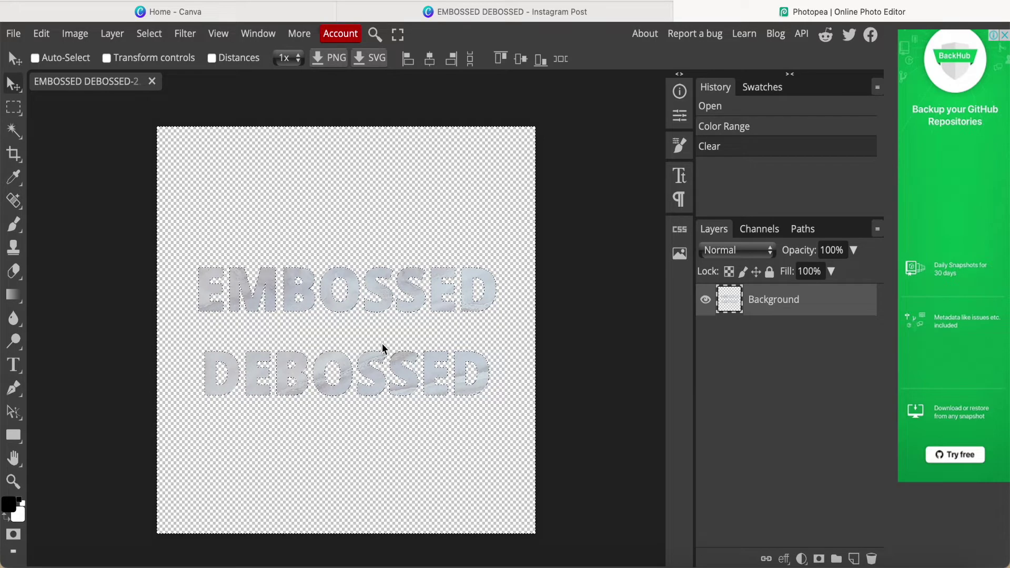
Export the cut-out lettering as a PNG named 2 and return to Canva.
click(13, 34)
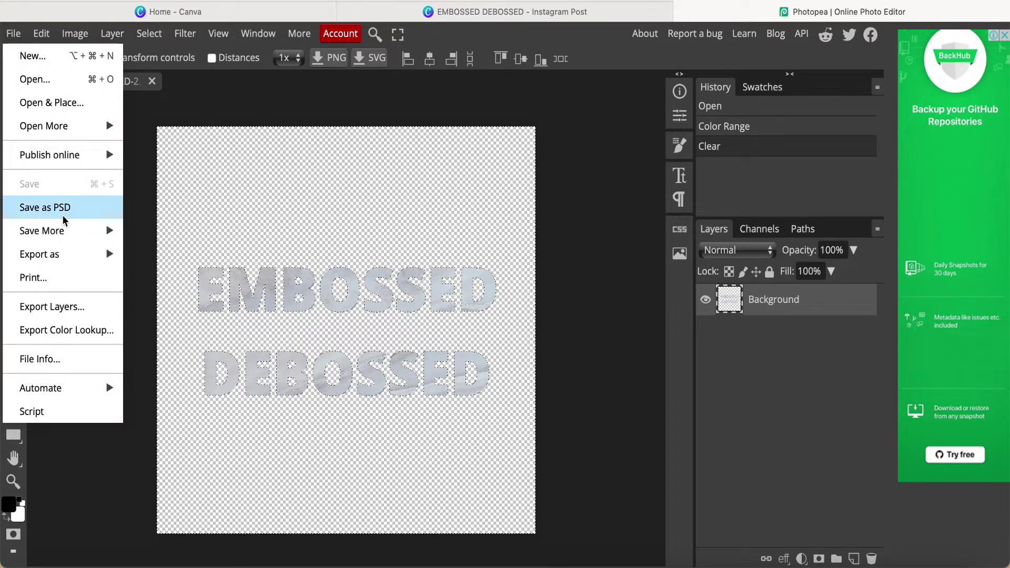
mouse_move(39, 254)
click(155, 264)
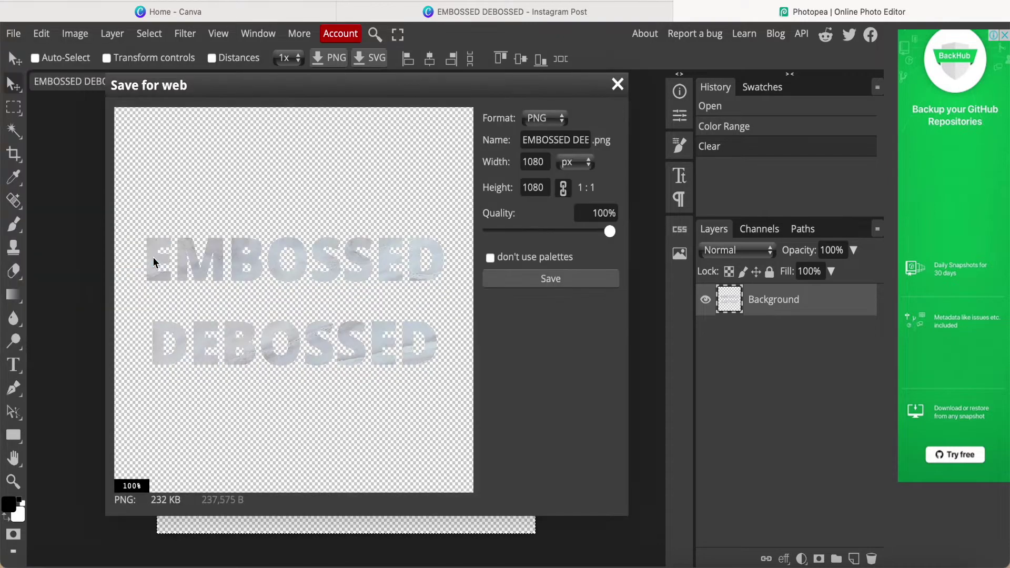
drag(525, 142, 626, 143)
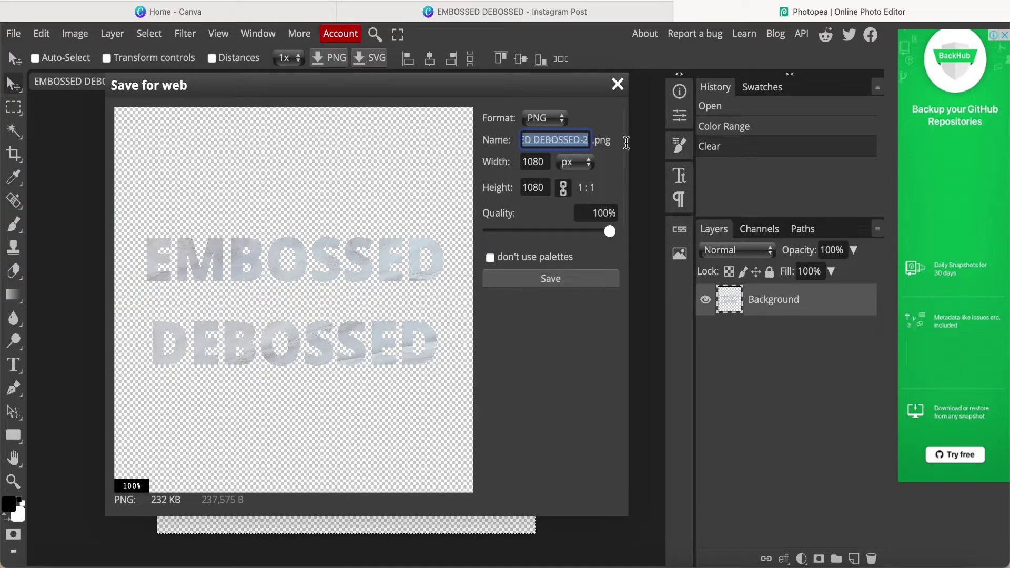
key(BackSpace)
text(2)
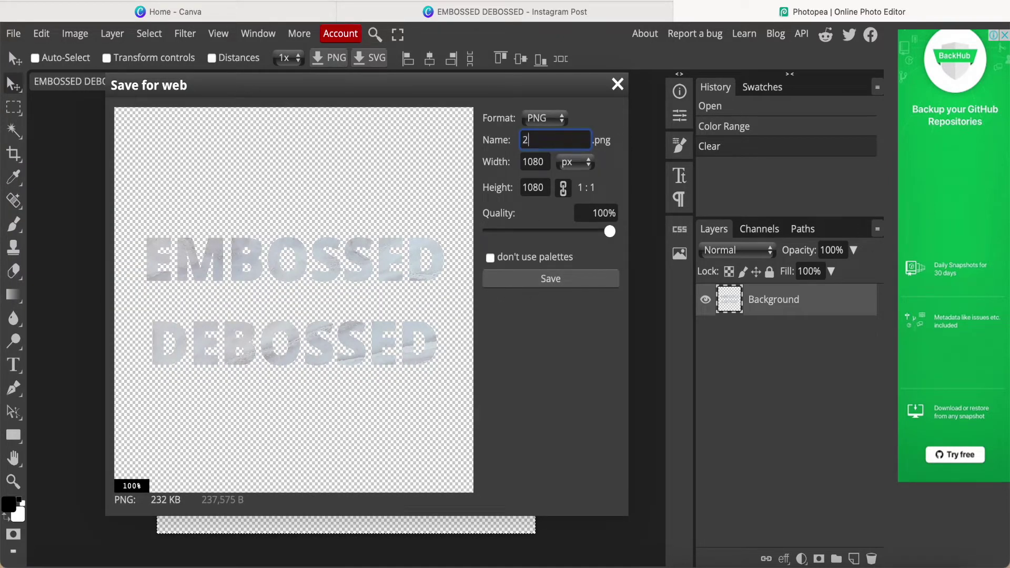
click(550, 279)
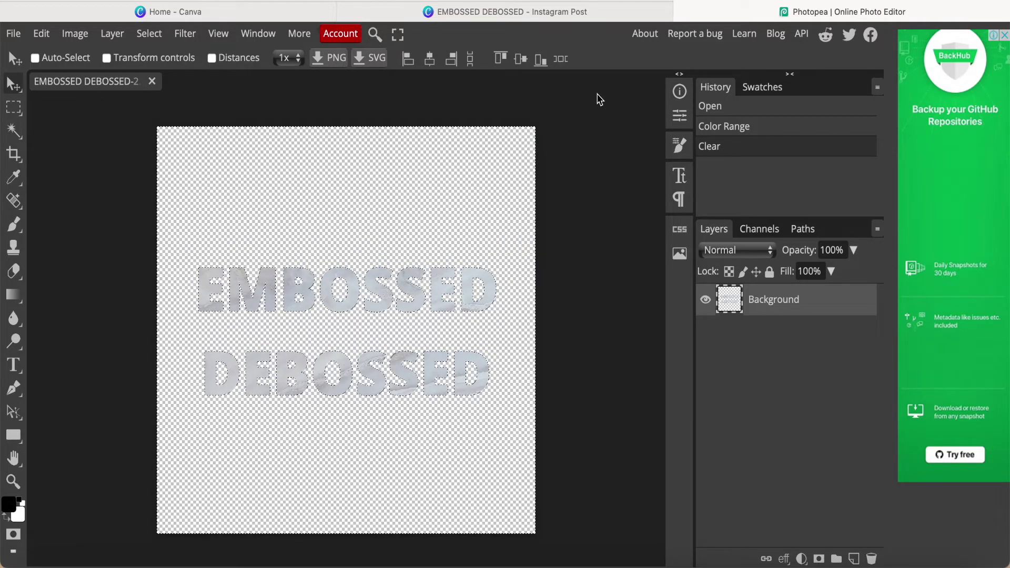
click(572, 12)
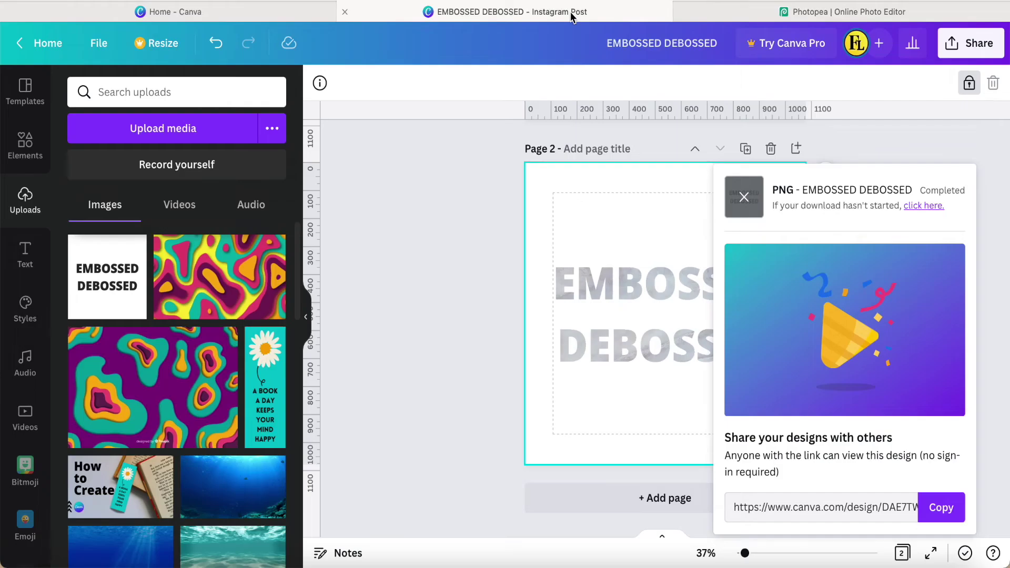
Upload the transparent 2.png lettering image into Canva's uploads.
click(148, 133)
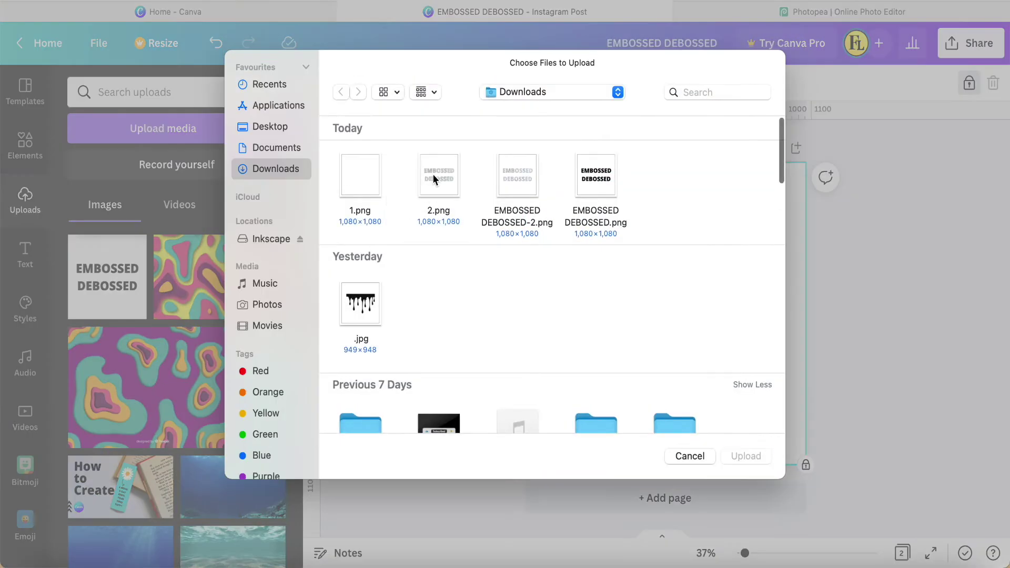
click(435, 177)
click(742, 459)
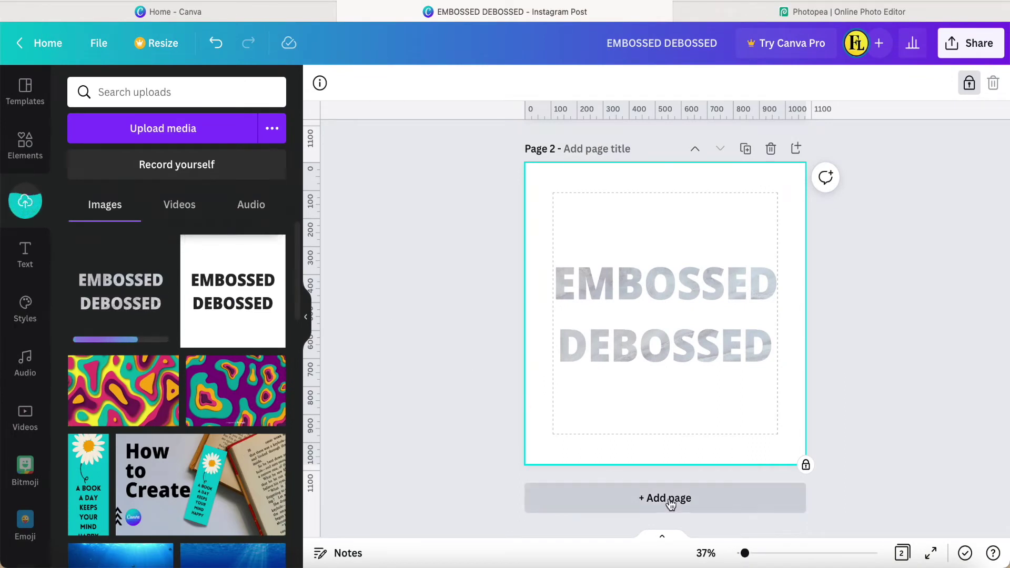
Add a new page 3 and set the marble image as its background.
click(670, 498)
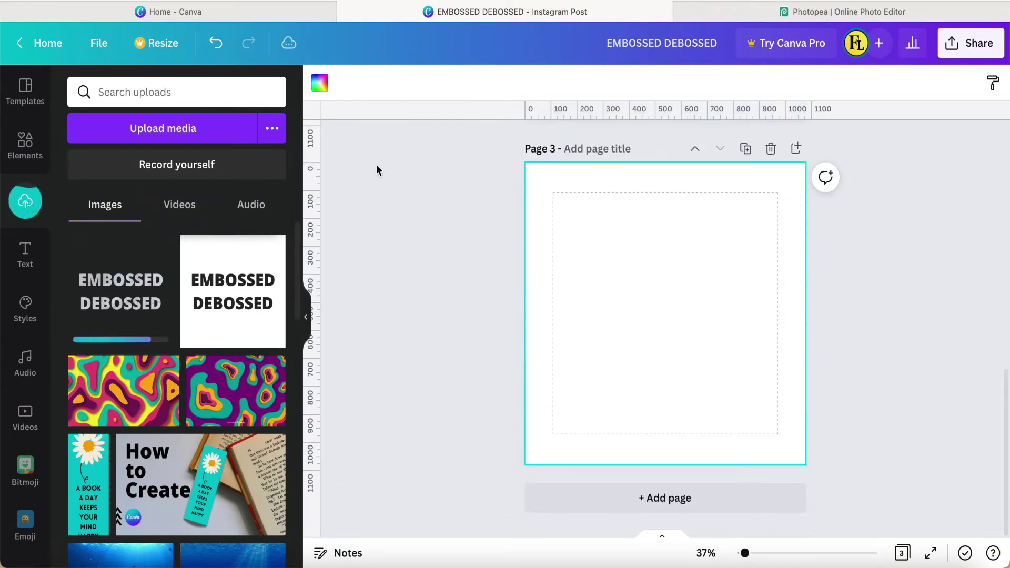
click(24, 142)
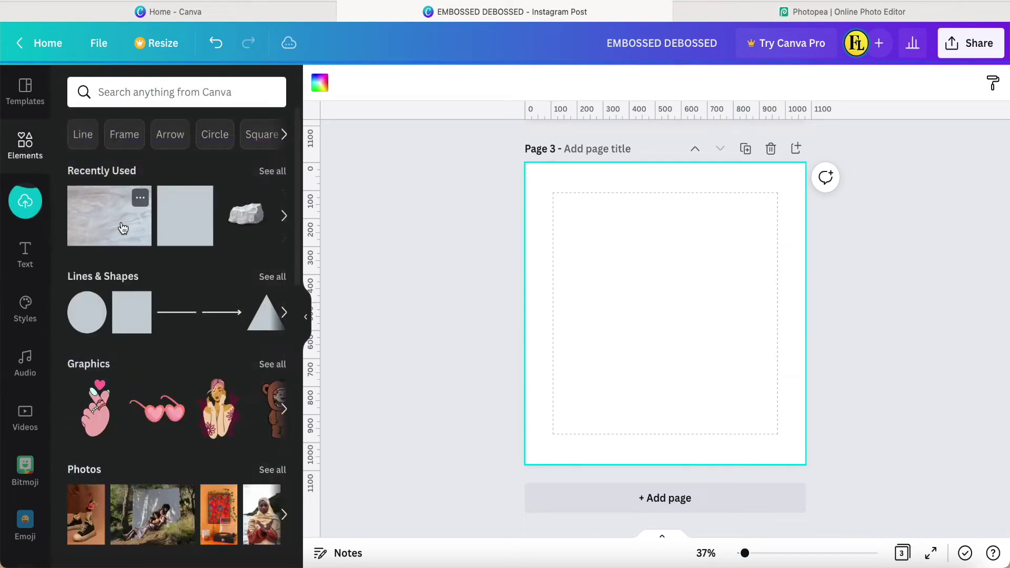
click(120, 229)
right_click(634, 337)
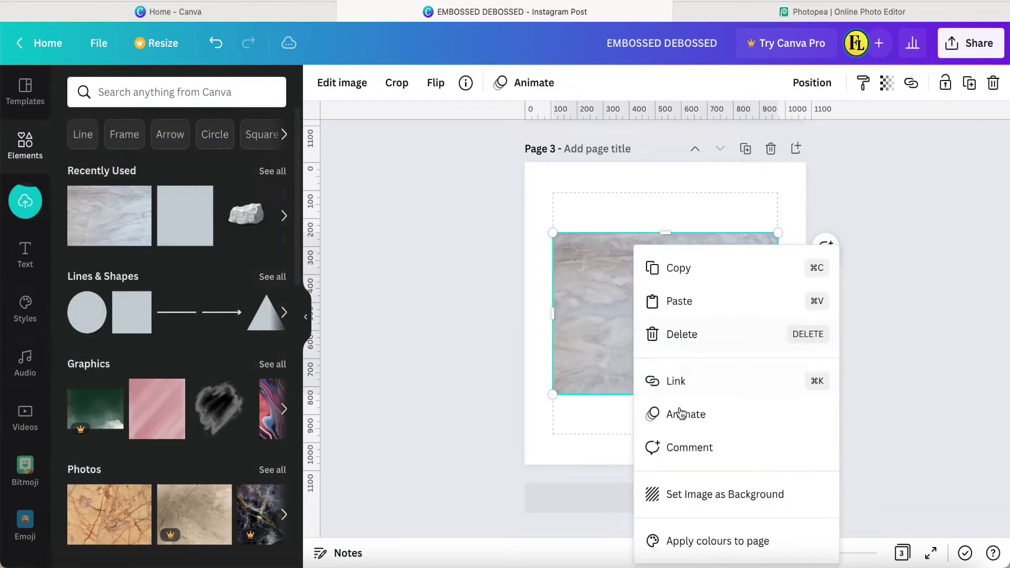
click(700, 496)
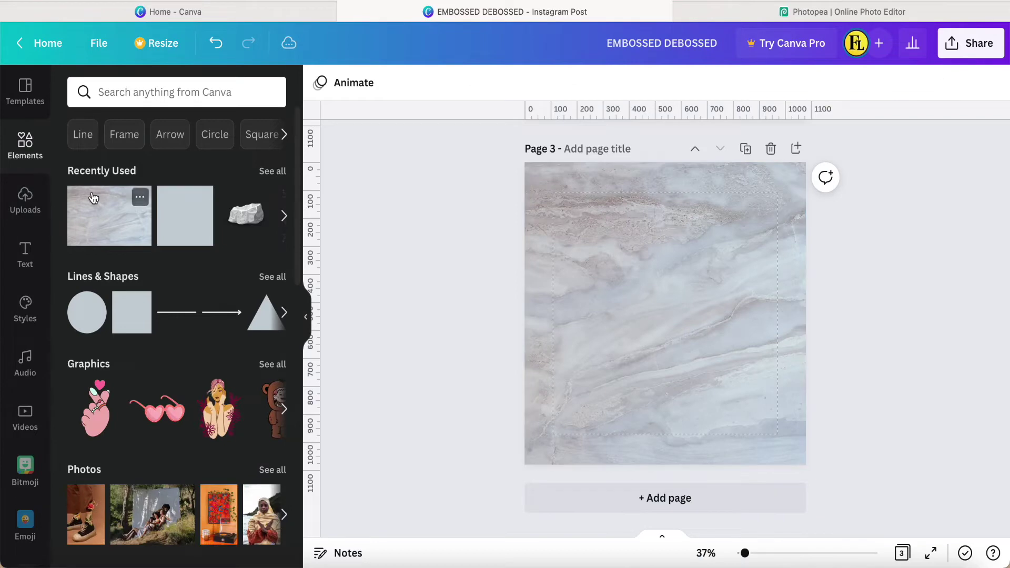
Place the uploaded 2.png lettering on page 3 and stretch it across the page.
click(22, 207)
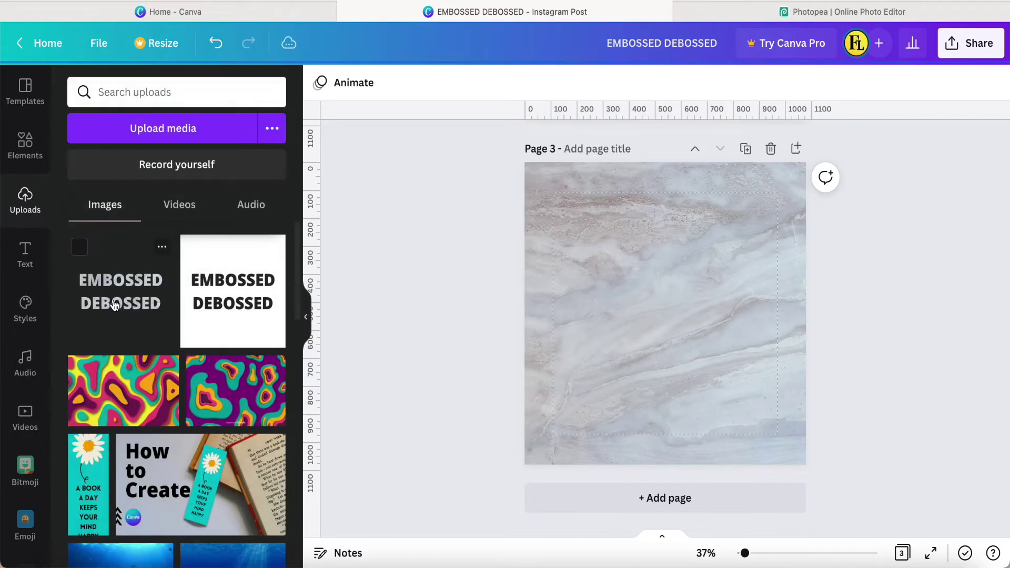
click(129, 300)
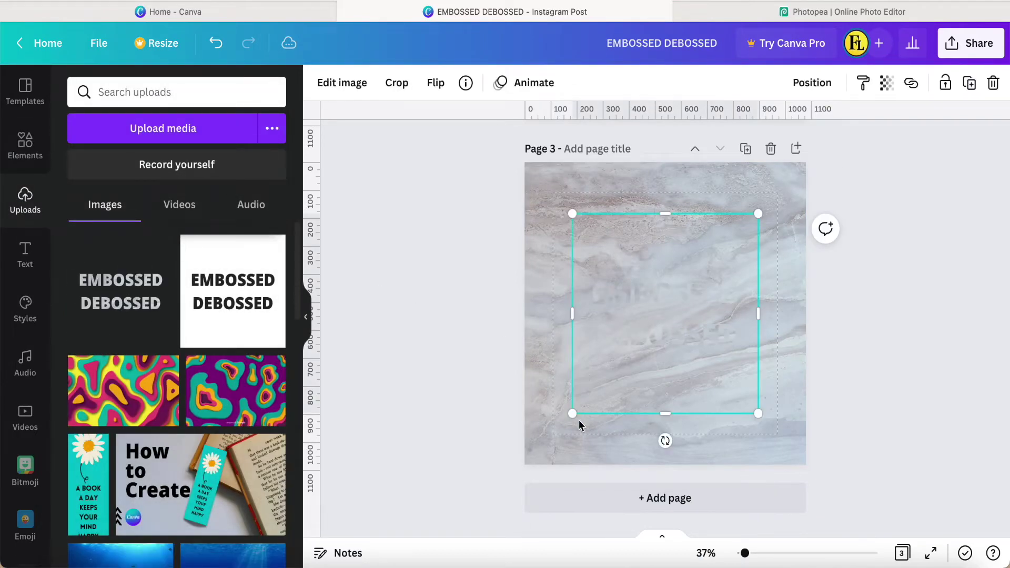
drag(572, 414, 525, 465)
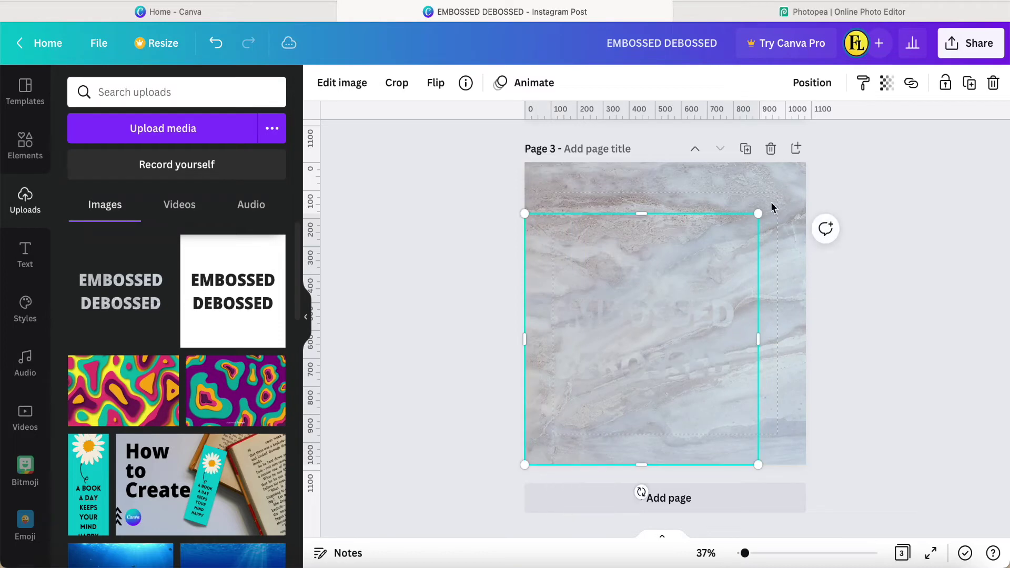
drag(759, 215, 805, 162)
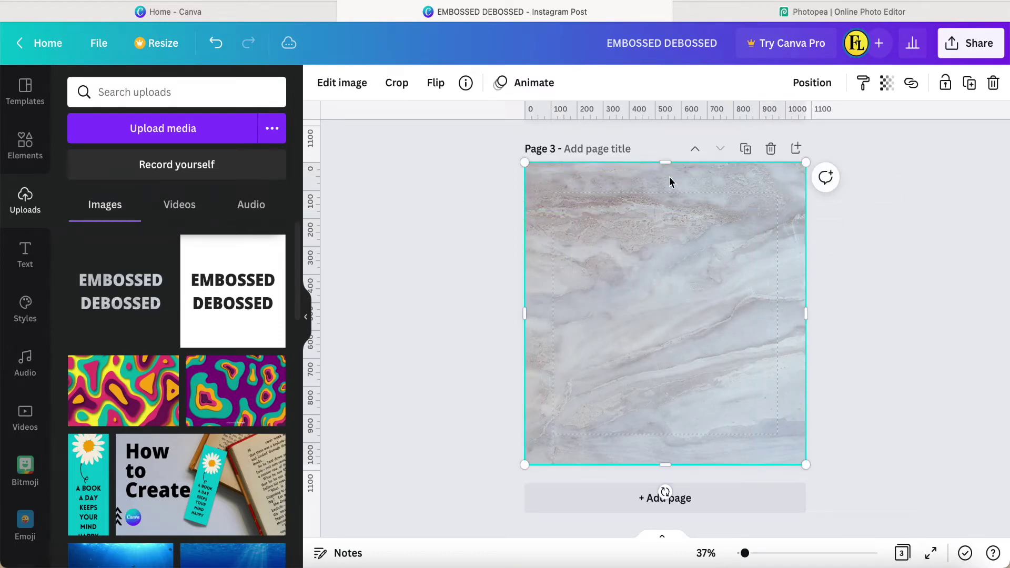
drag(665, 164, 665, 193)
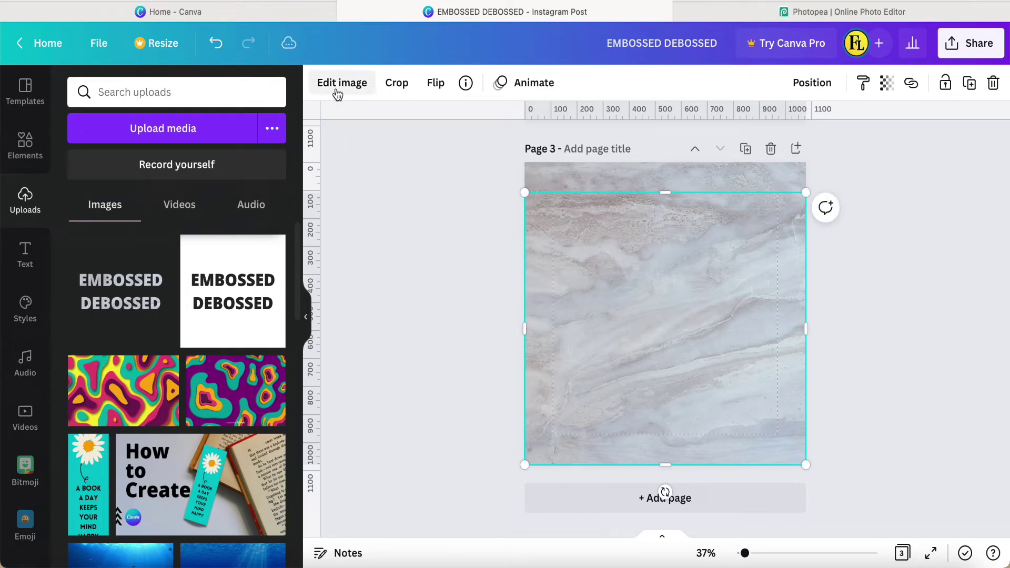
Apply a bottom-left drop shadow to the lettering with offset 0.5 and transparency 100.
click(339, 92)
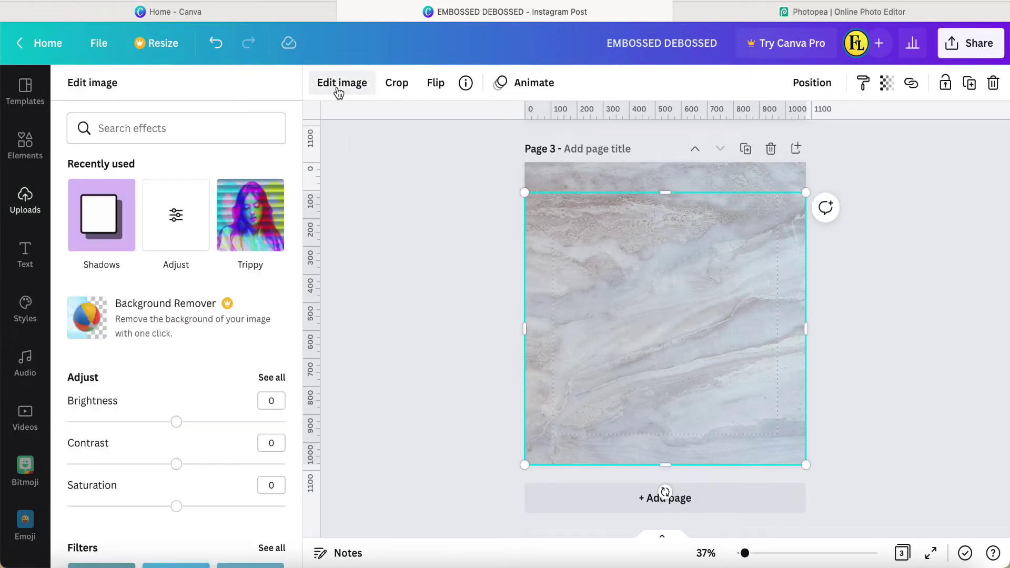
click(115, 232)
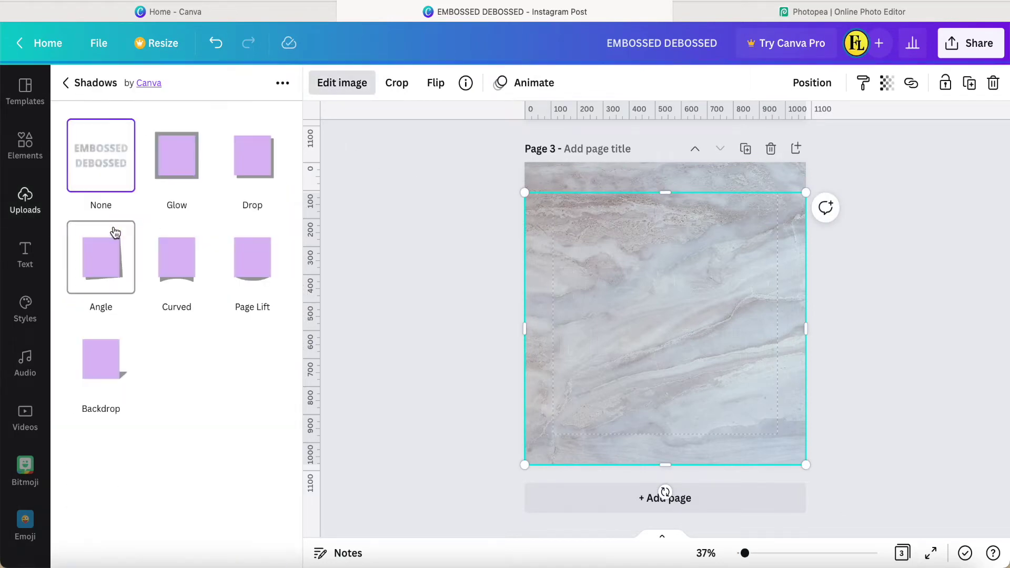
click(249, 169)
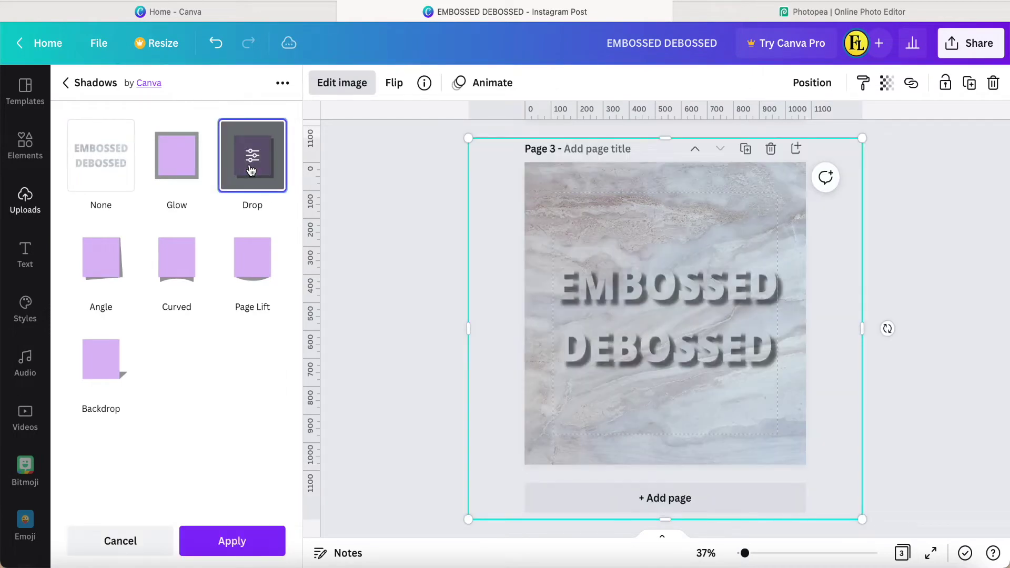
click(249, 168)
click(272, 136)
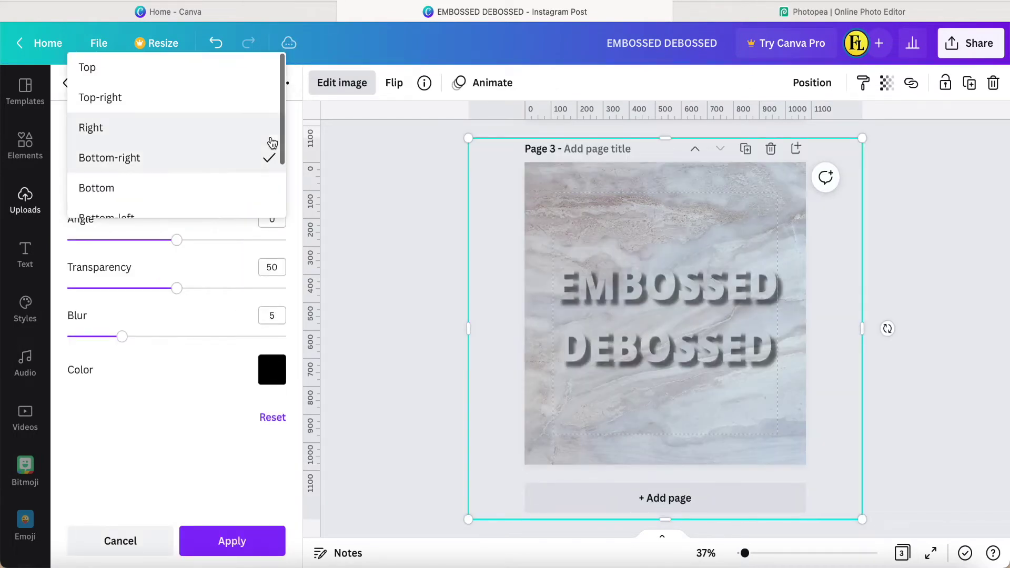
scroll(156, 175, down, 2)
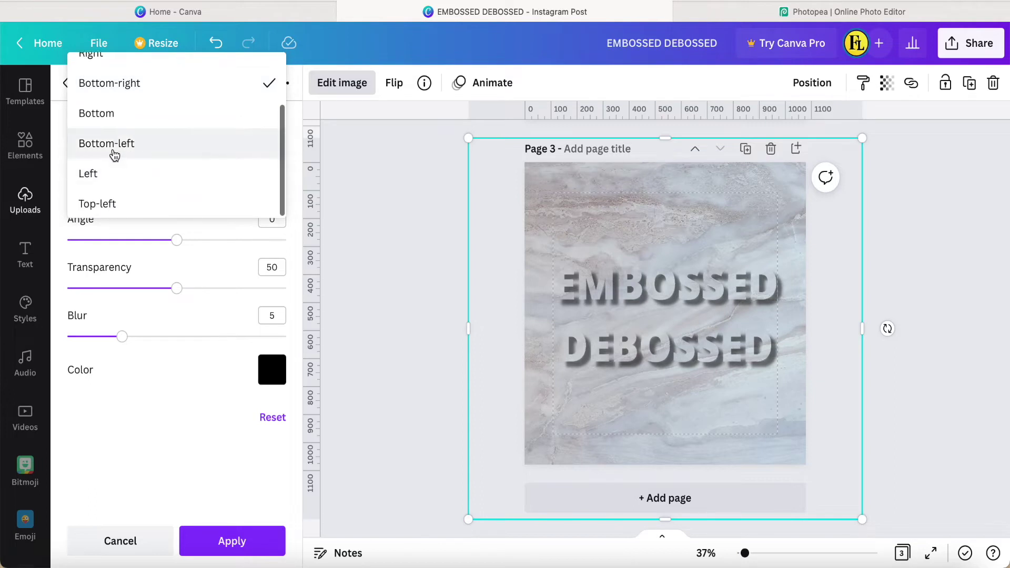
click(113, 152)
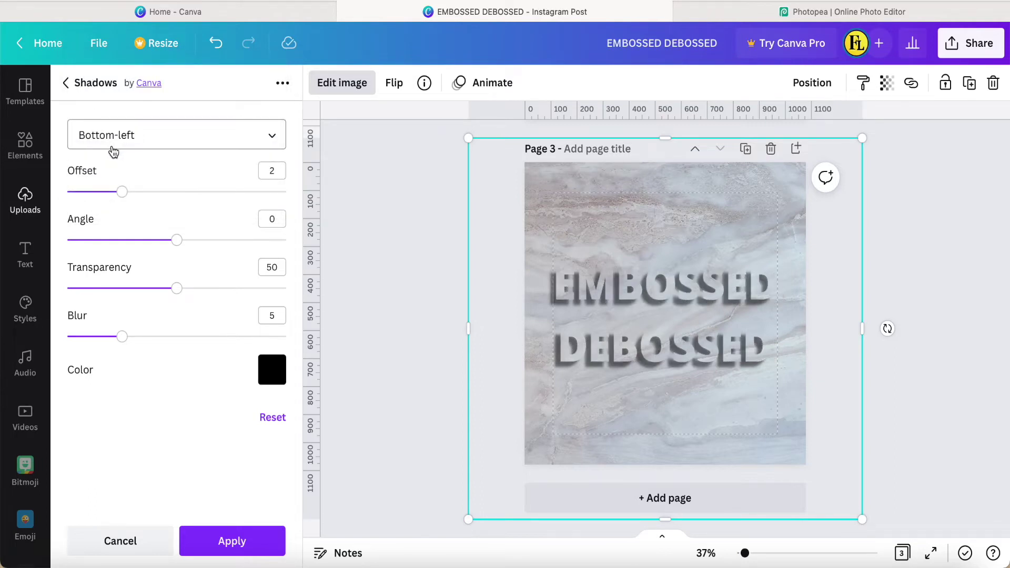
double_click(273, 172)
text(0.5)
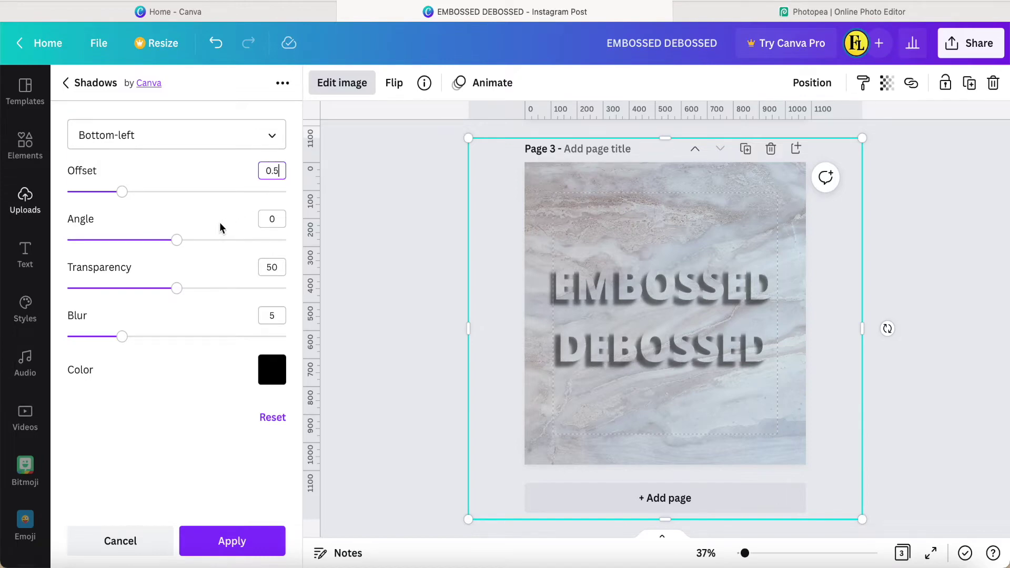
key(Return)
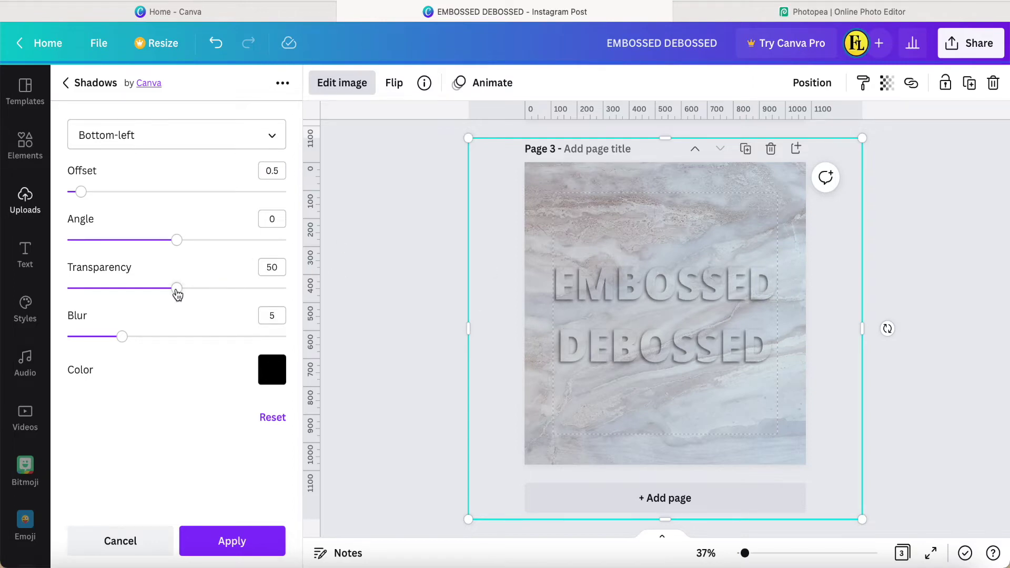
drag(176, 292, 288, 292)
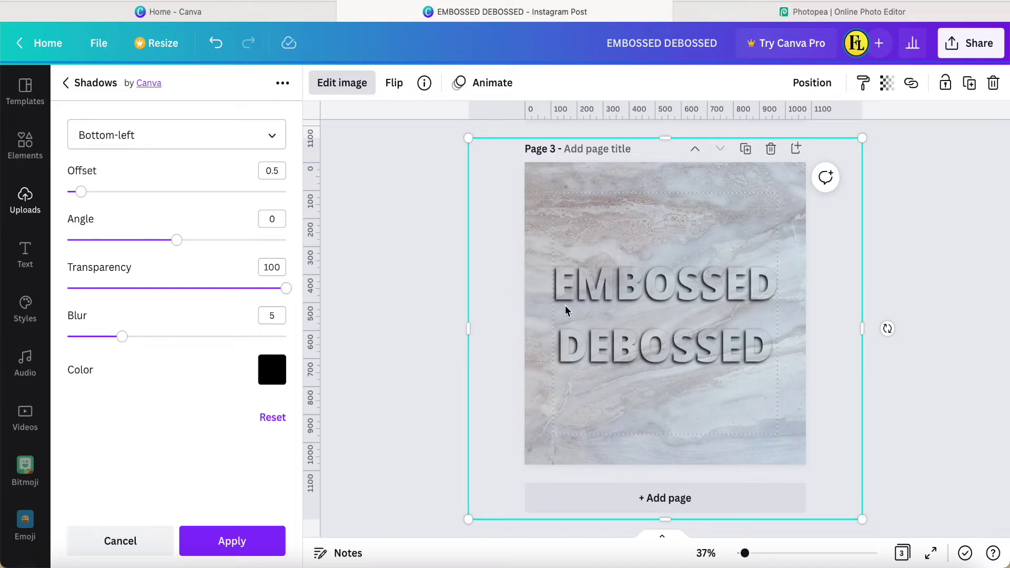
ctrl+scroll(569, 308, up, 5)
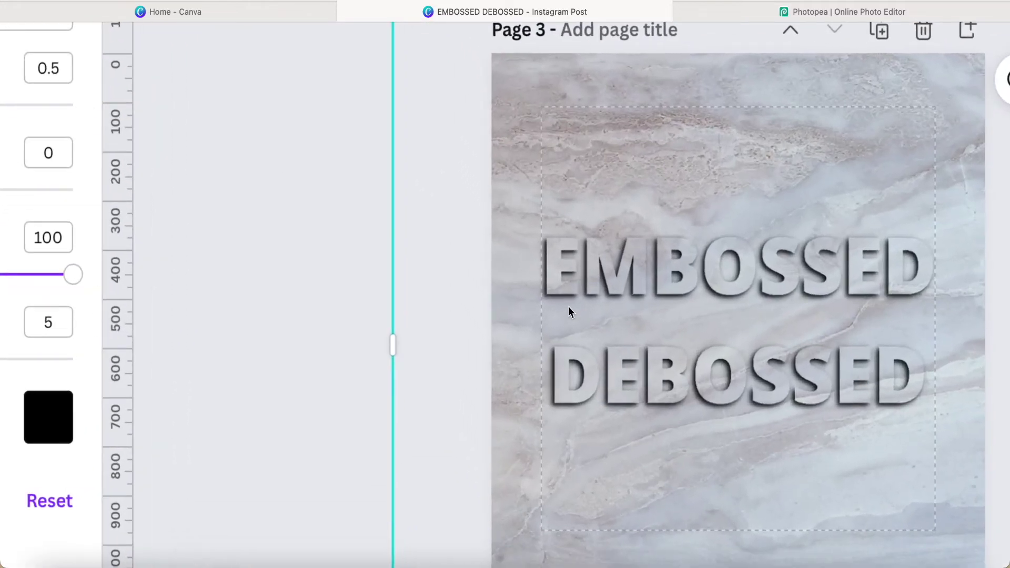
key(ctrl+0)
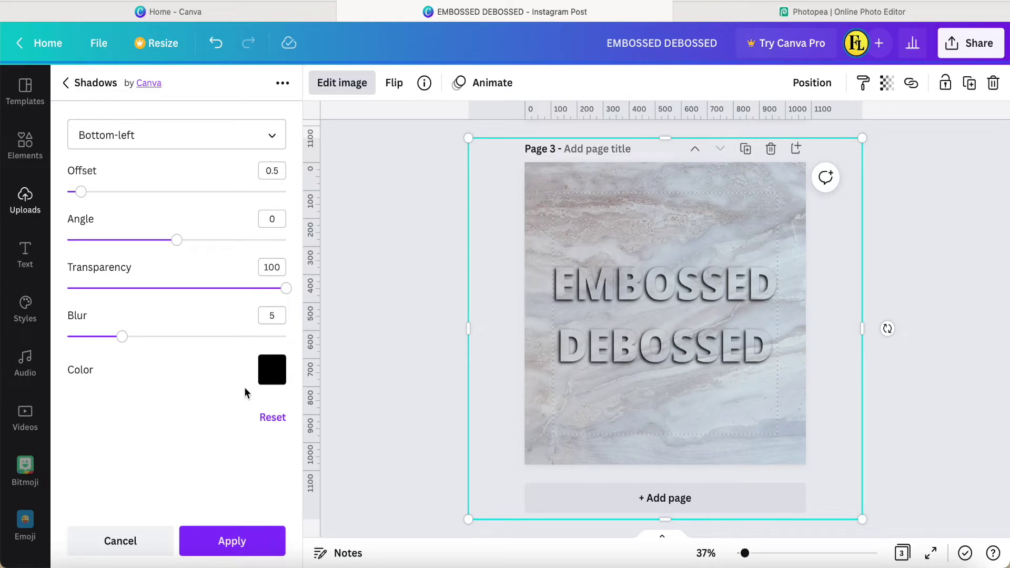
click(232, 545)
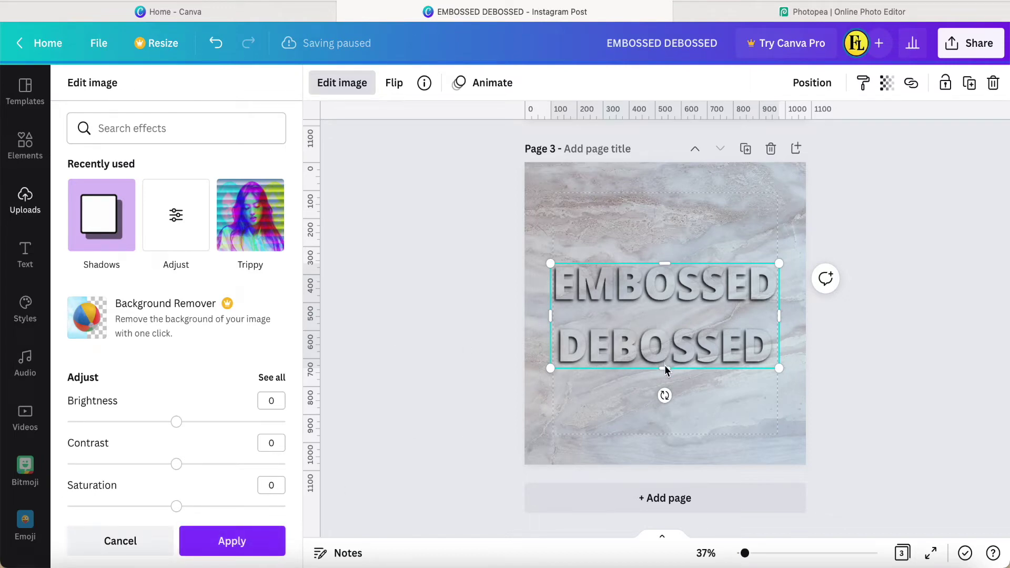
Crop the lettering image up from the bottom until only EMBOSSED remains.
drag(665, 368, 665, 320)
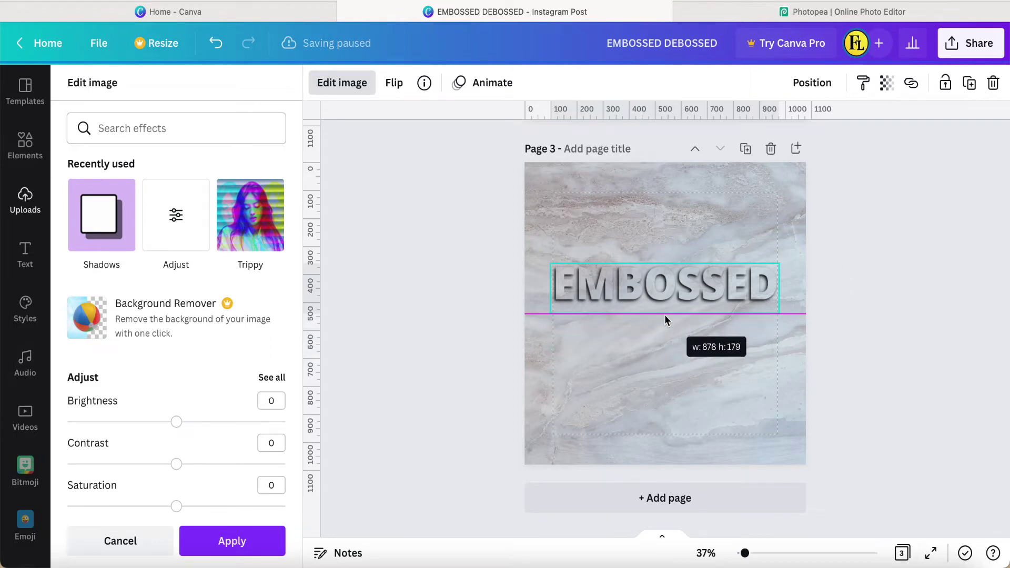
key(Return)
click(635, 365)
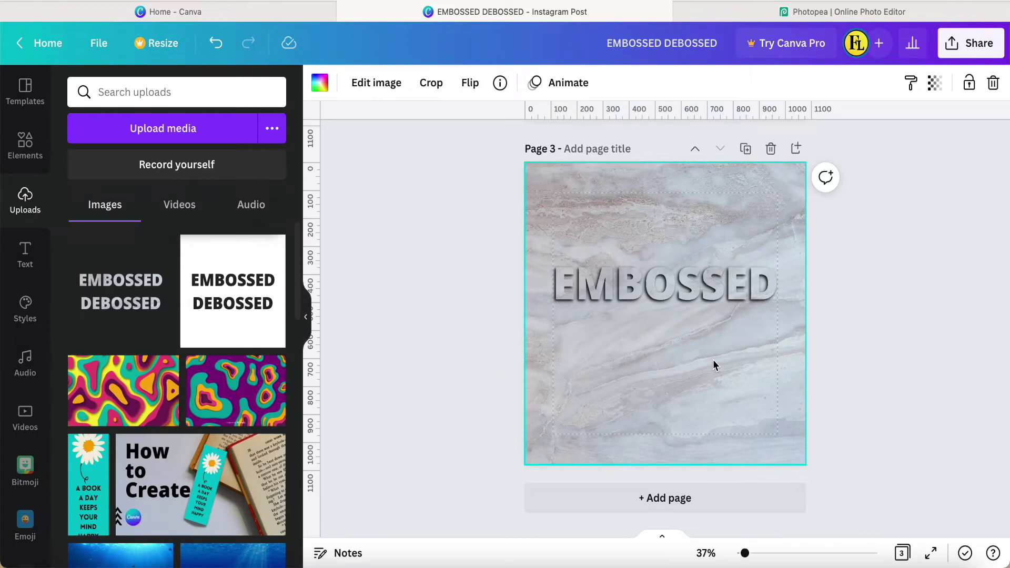
scroll(727, 377, up, 3)
scroll(727, 378, up, 3)
scroll(727, 379, up, 2)
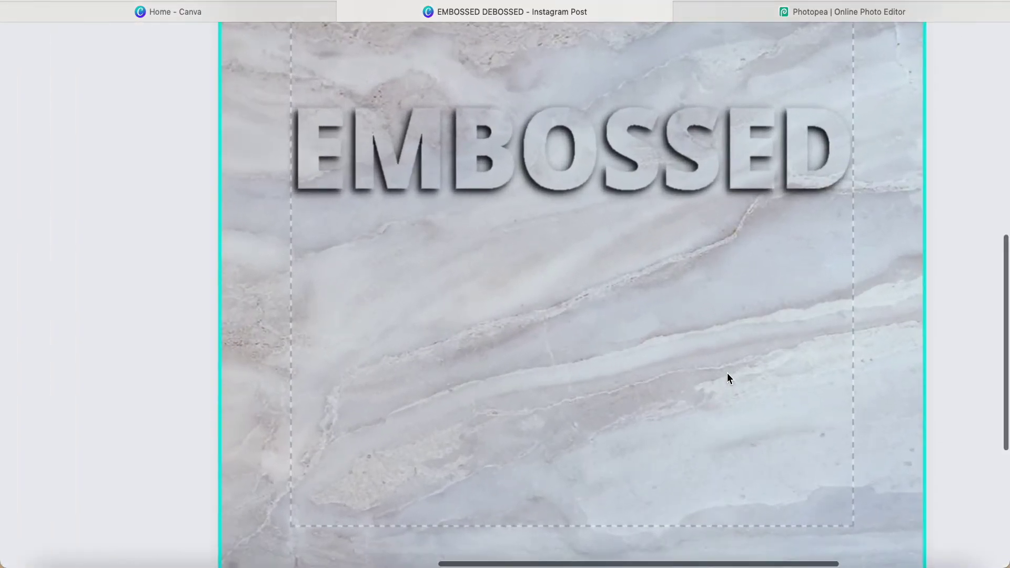
scroll(728, 379, up, 2)
scroll(727, 378, down, 2)
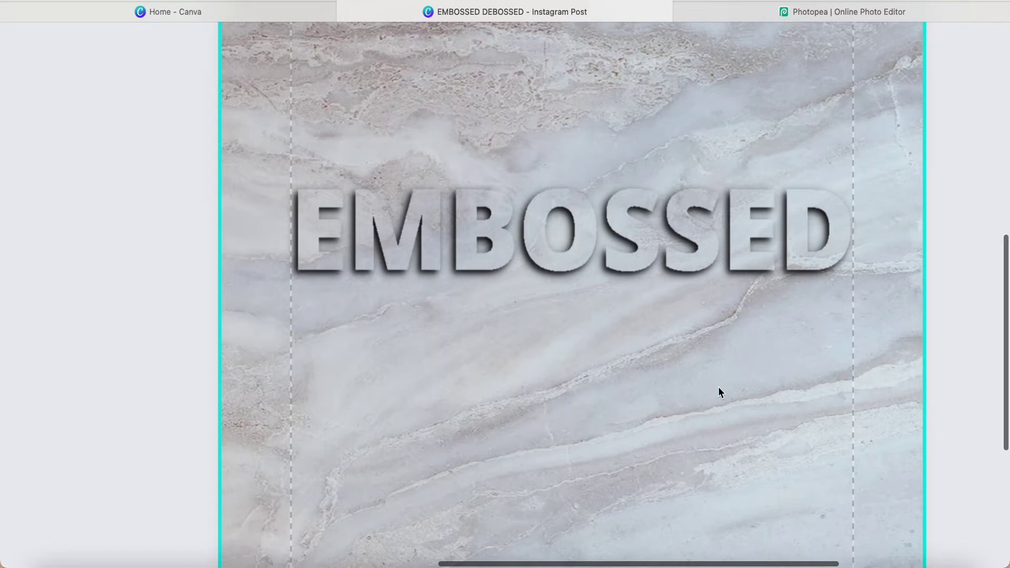
scroll(718, 388, down, 5)
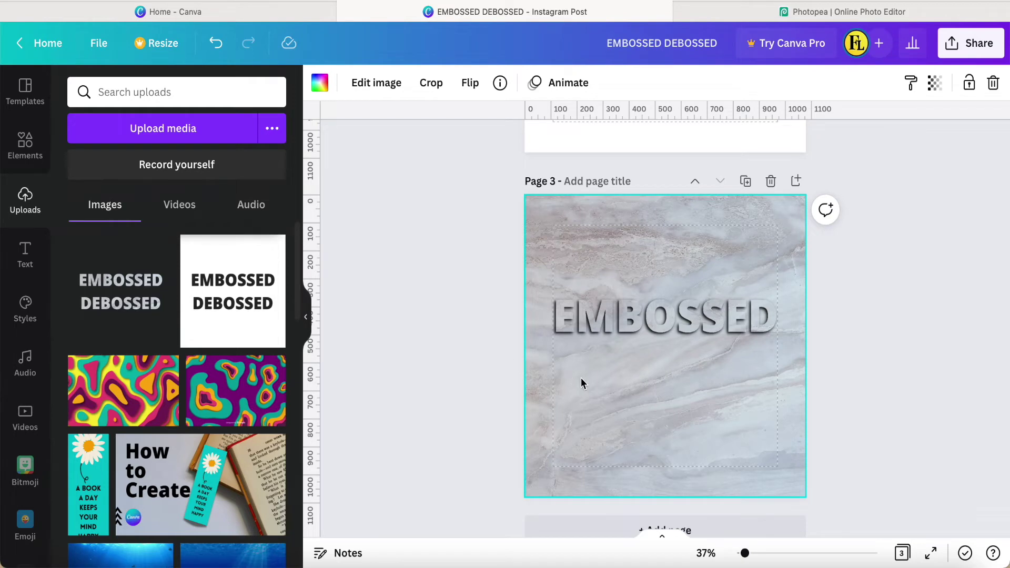
scroll(646, 385, down, 1)
scroll(647, 384, down, 1)
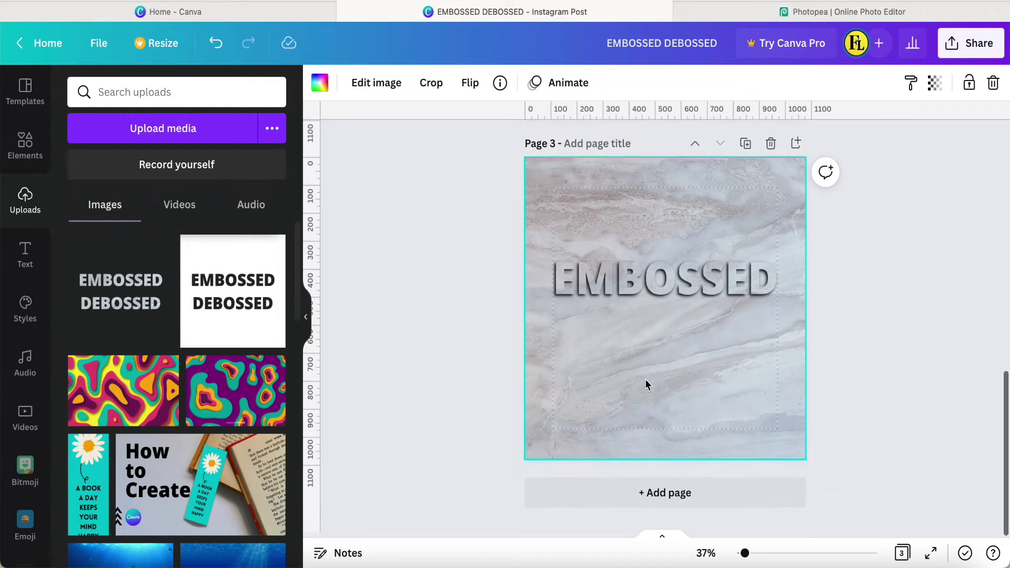
click(663, 498)
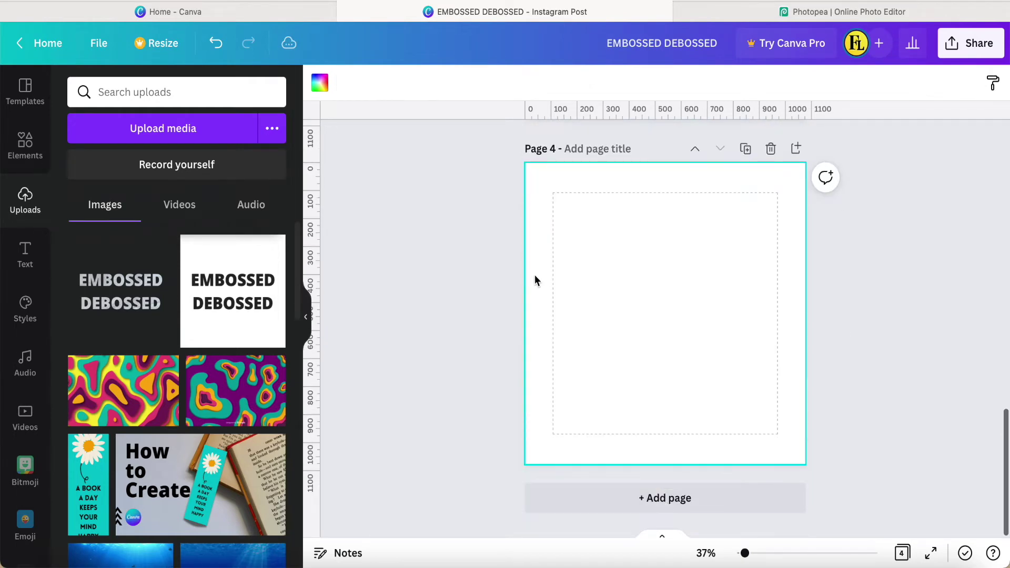
Set the marble image as page 4's background and add the EMBOSSED DEBOSSED upload.
click(24, 146)
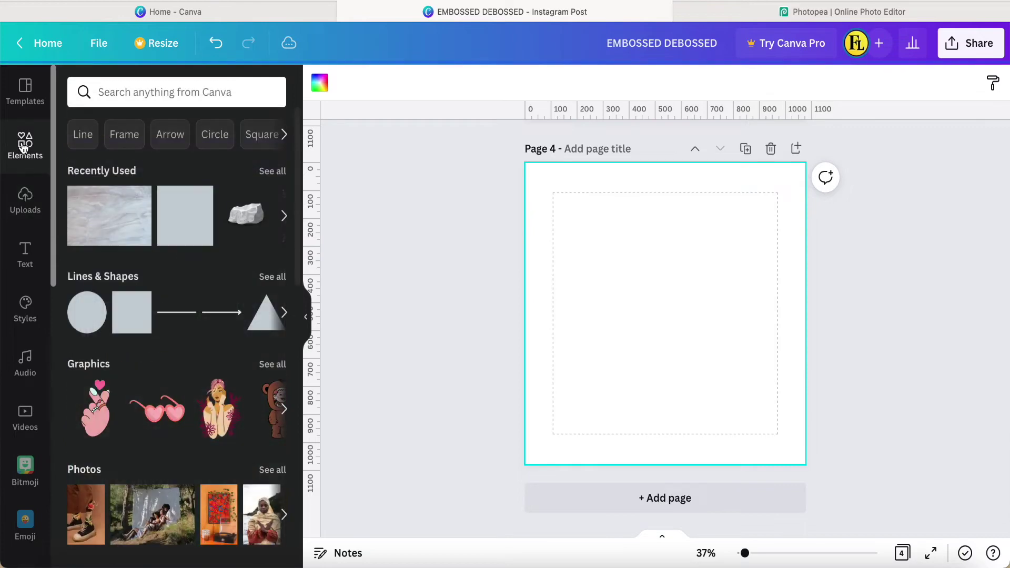
click(119, 222)
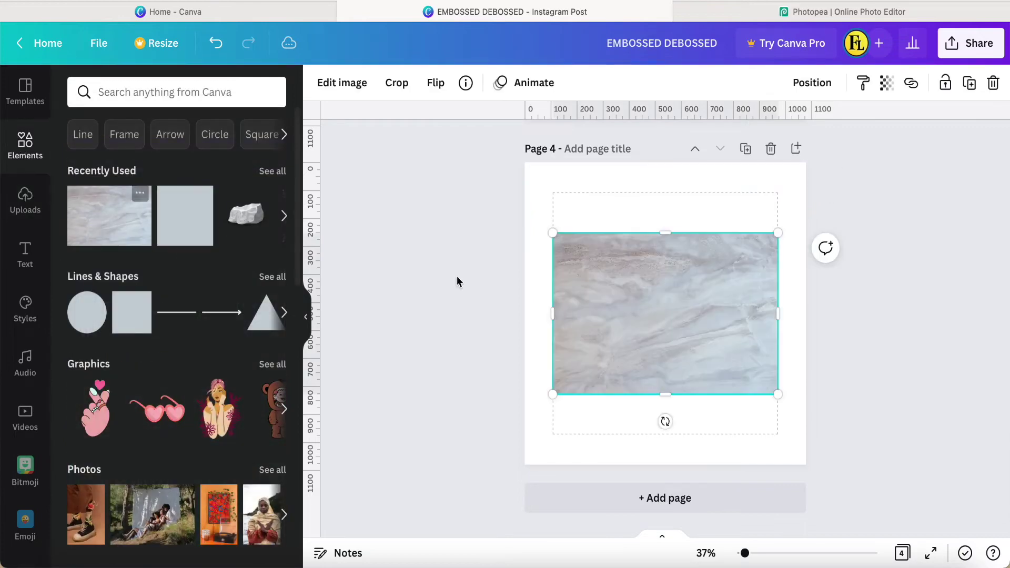
right_click(636, 308)
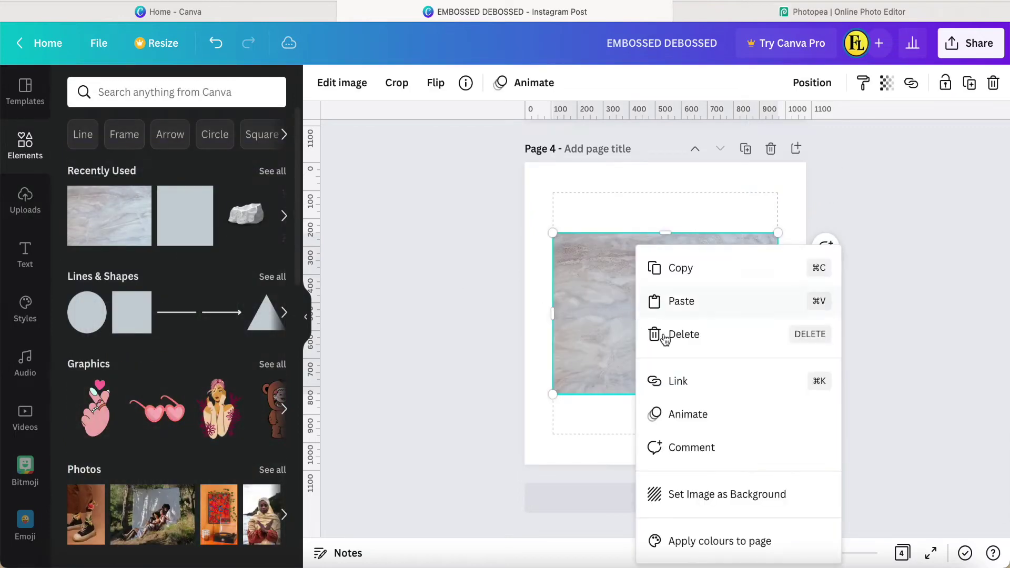
click(701, 495)
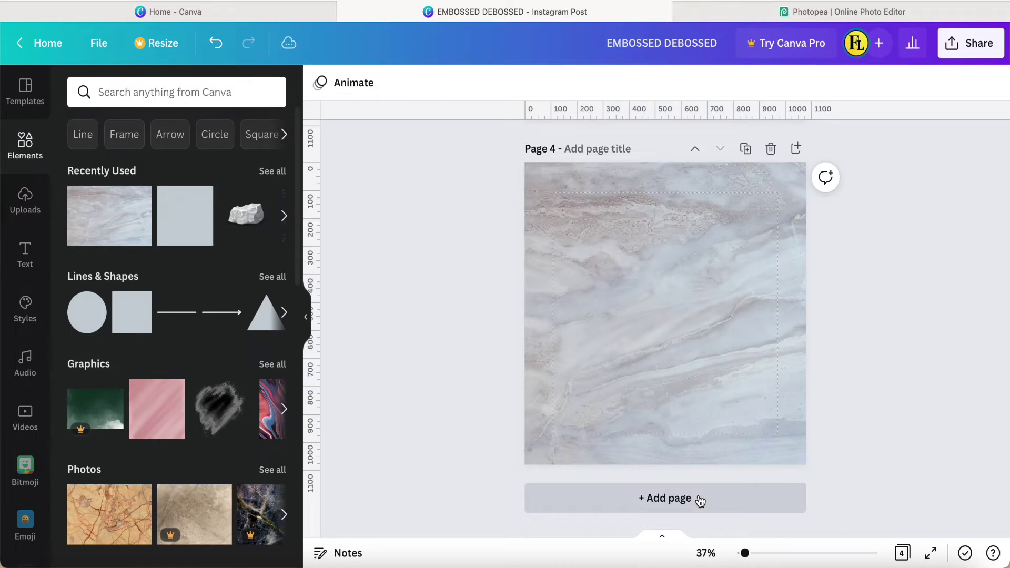
click(26, 207)
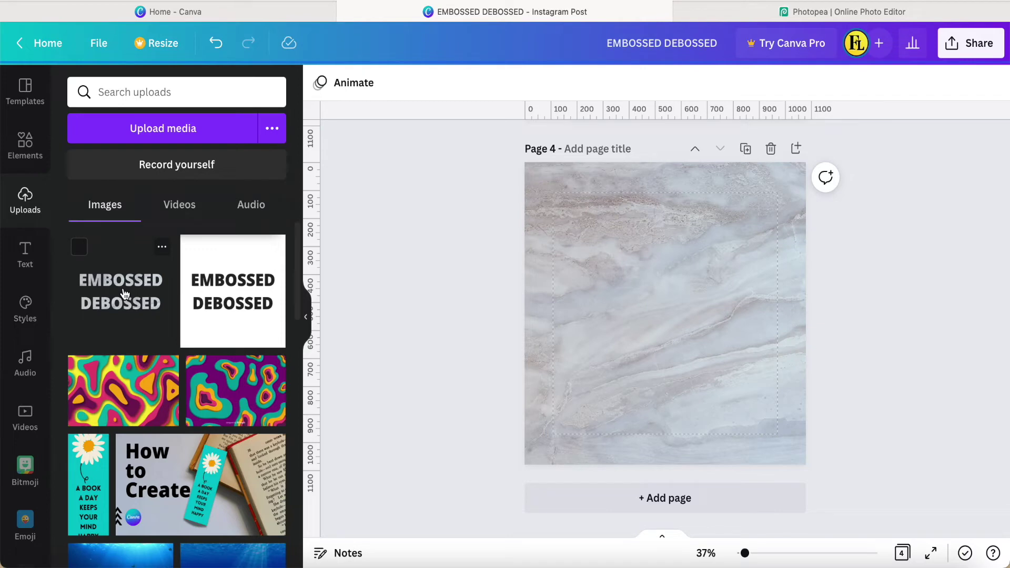
mouse_move(232, 292)
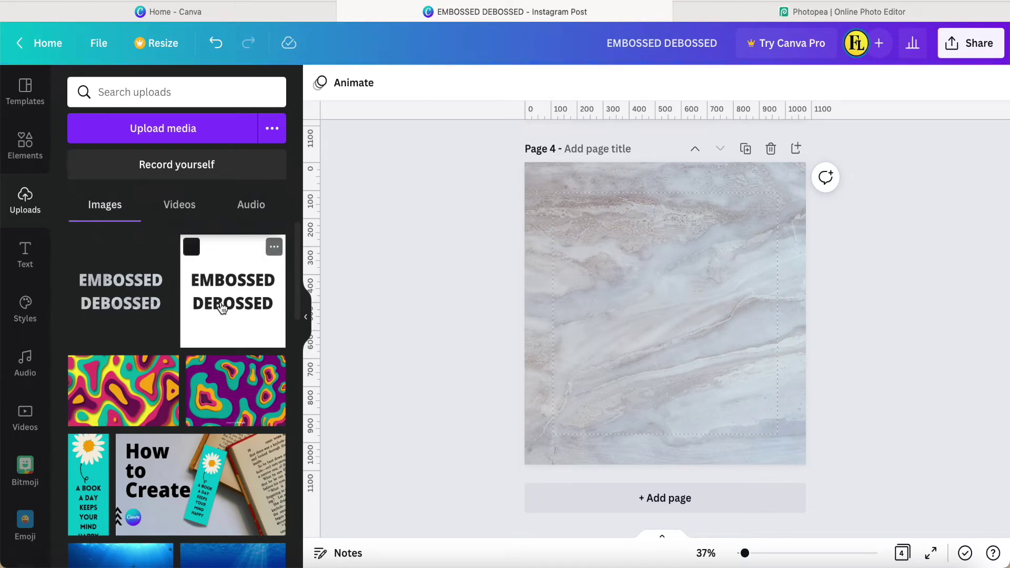
click(223, 308)
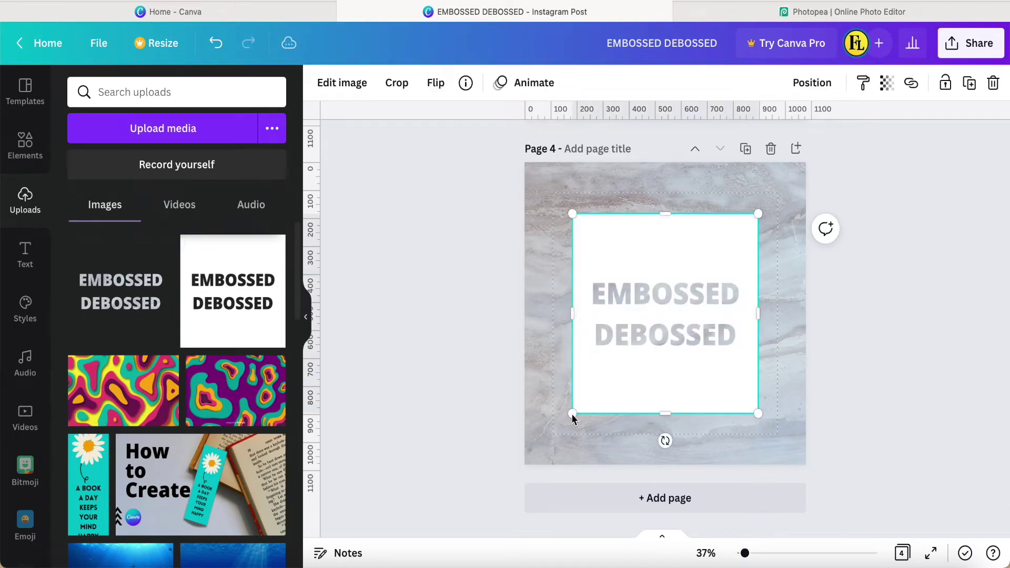
Enlarge the EMBOSSED DEBOSSED image to page width and crop its top so only DEBOSSED shows.
drag(572, 414, 527, 465)
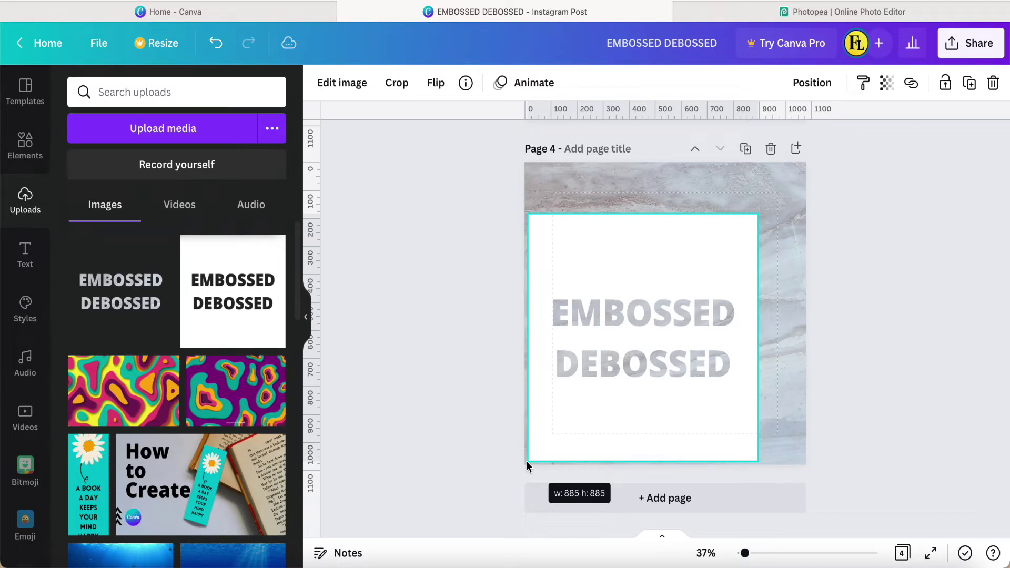
drag(527, 467, 525, 467)
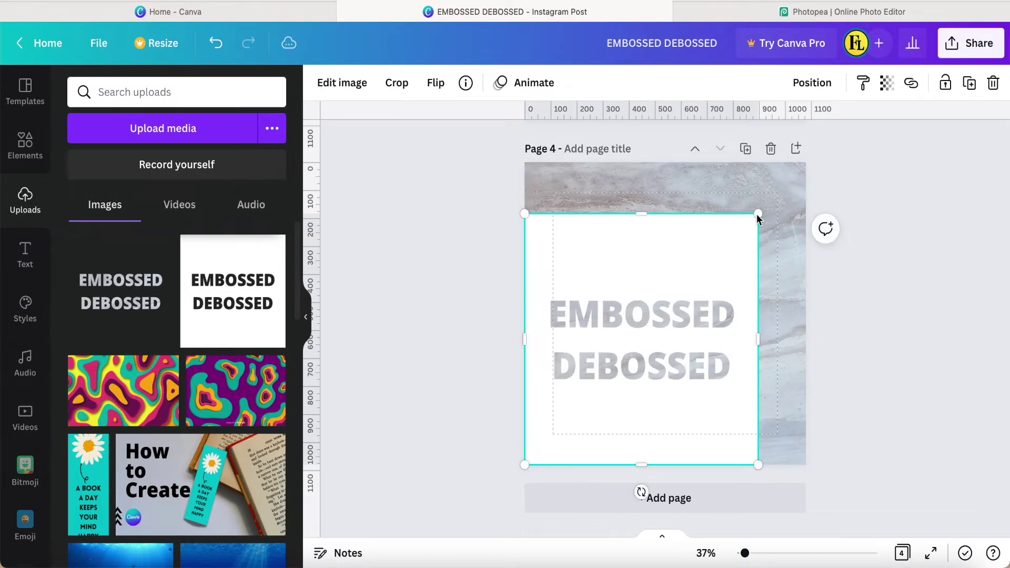
drag(757, 216, 802, 163)
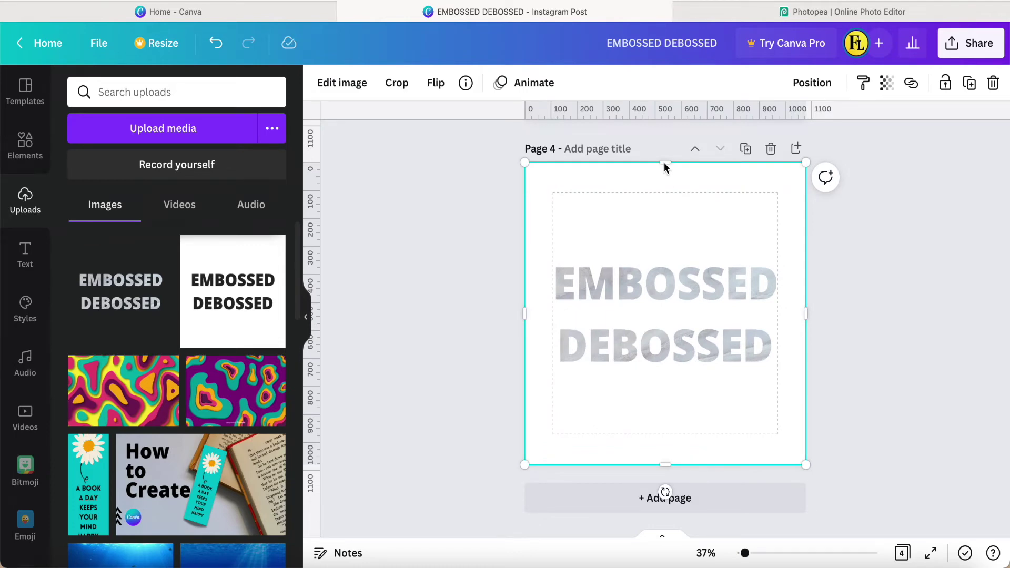
drag(665, 167, 676, 318)
click(439, 297)
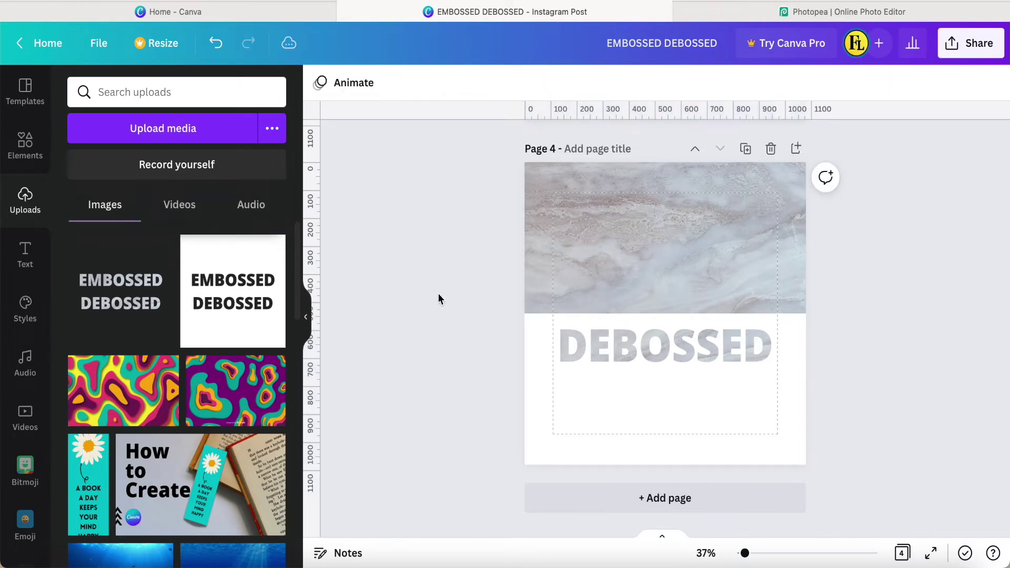
click(594, 409)
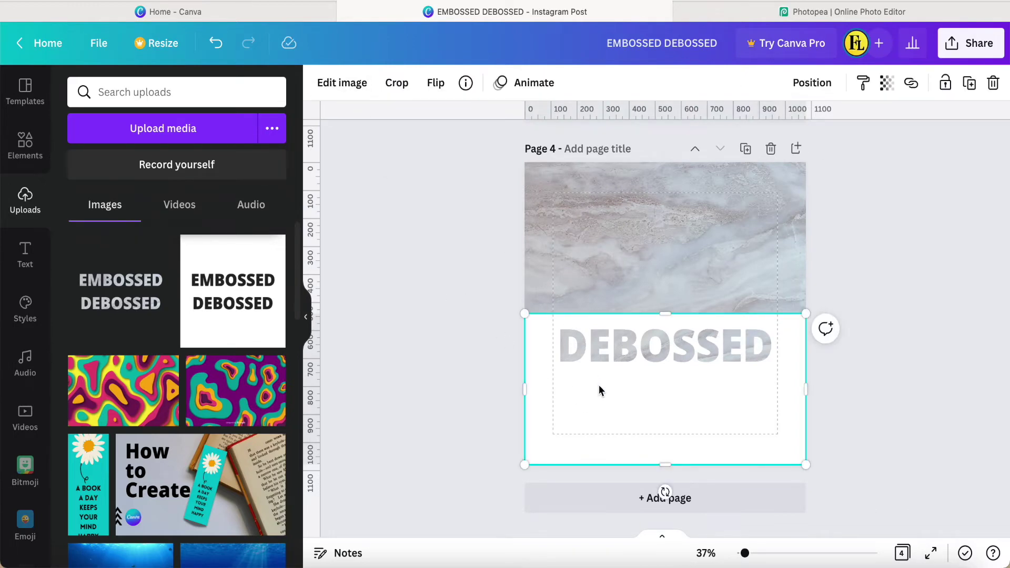
click(342, 93)
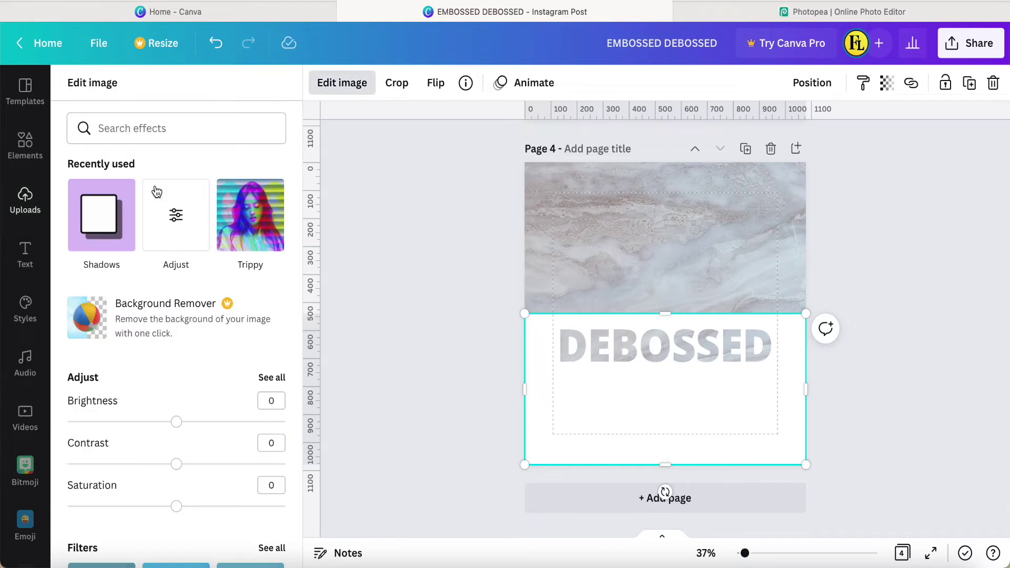
Give the DEBOSSED image a bottom-right drop shadow with offset 0.5 and transparency 100.
click(107, 225)
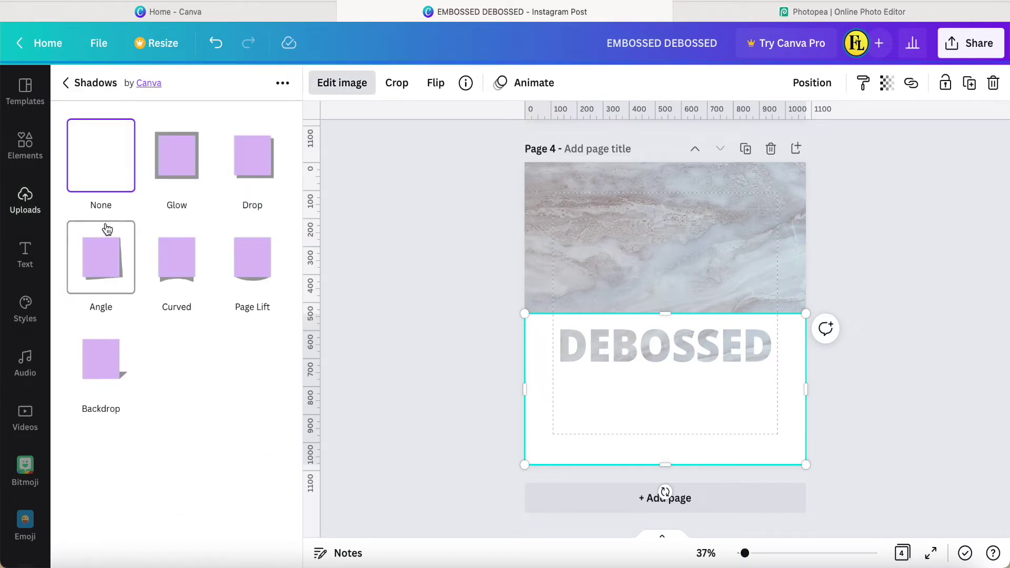
click(250, 169)
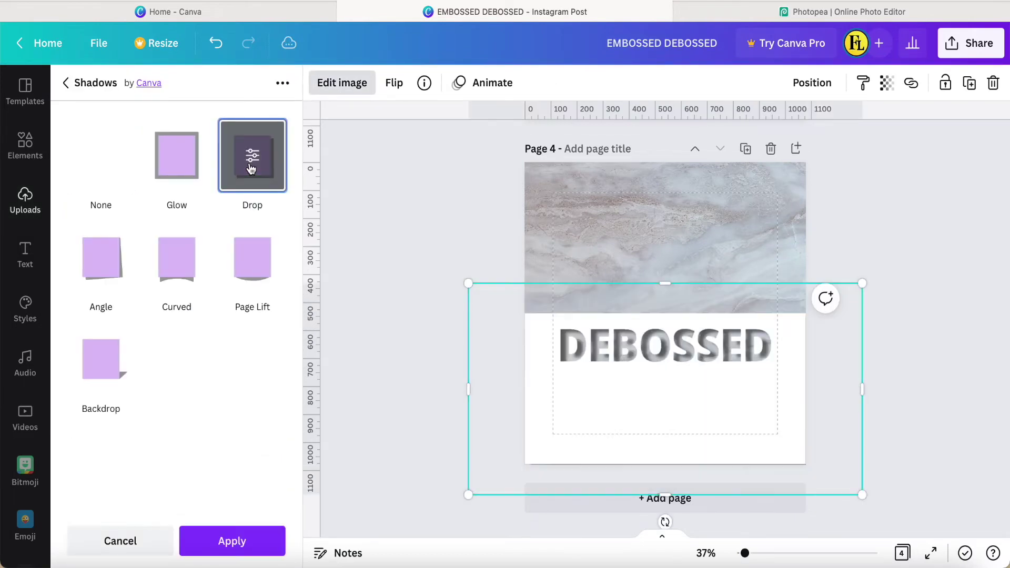
click(250, 169)
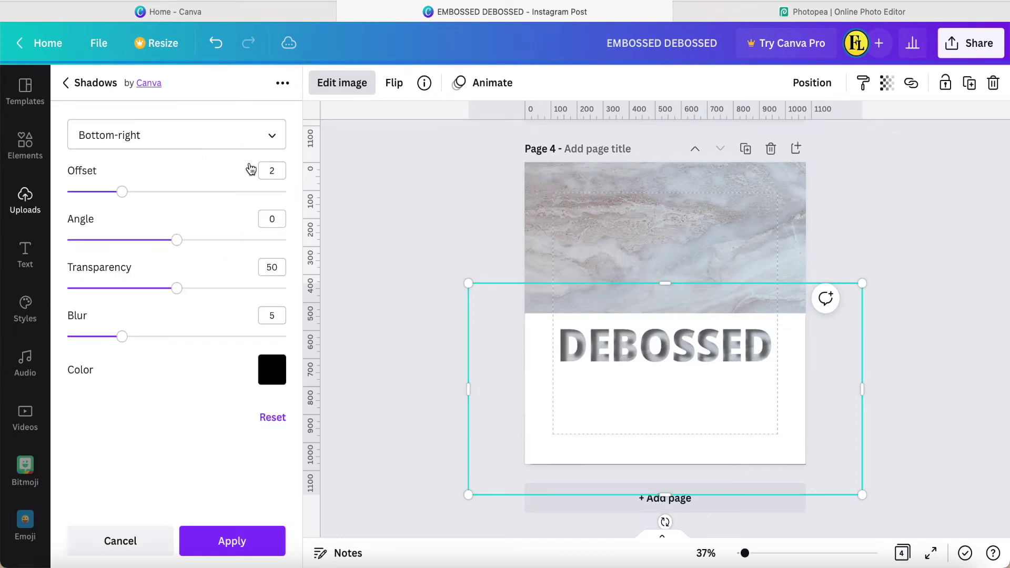
click(269, 135)
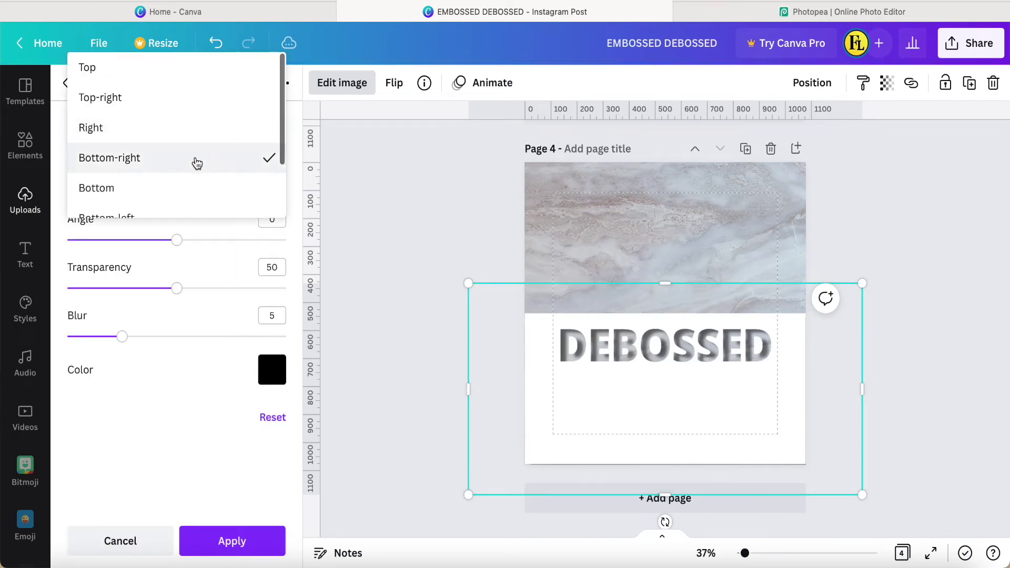
scroll(196, 163, down, 1)
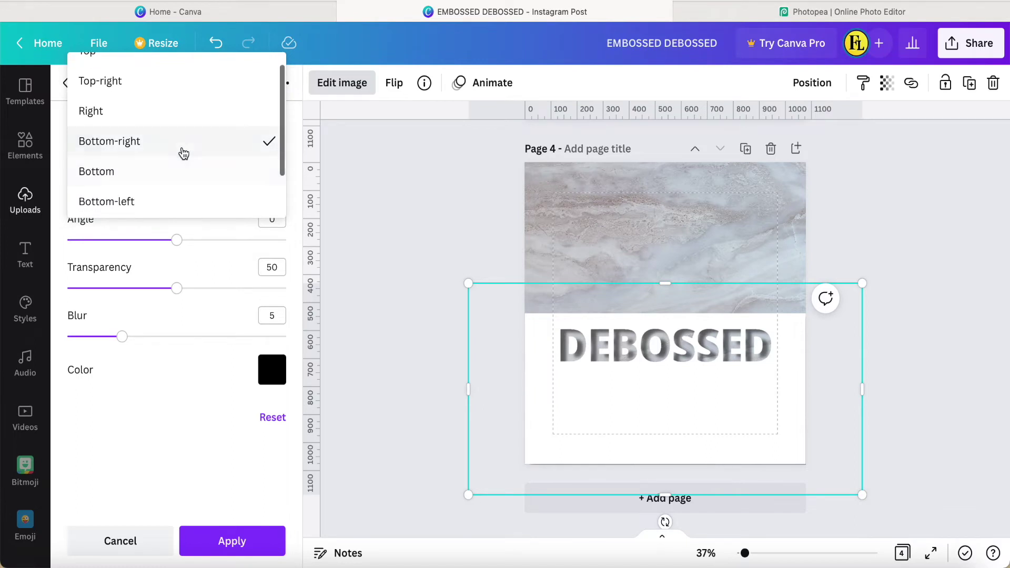
click(181, 149)
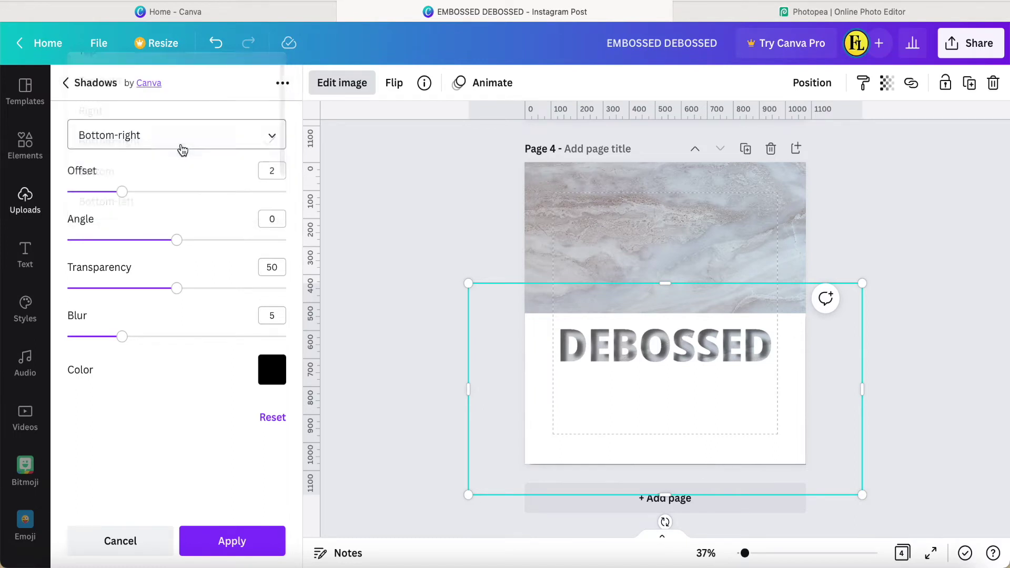
double_click(274, 171)
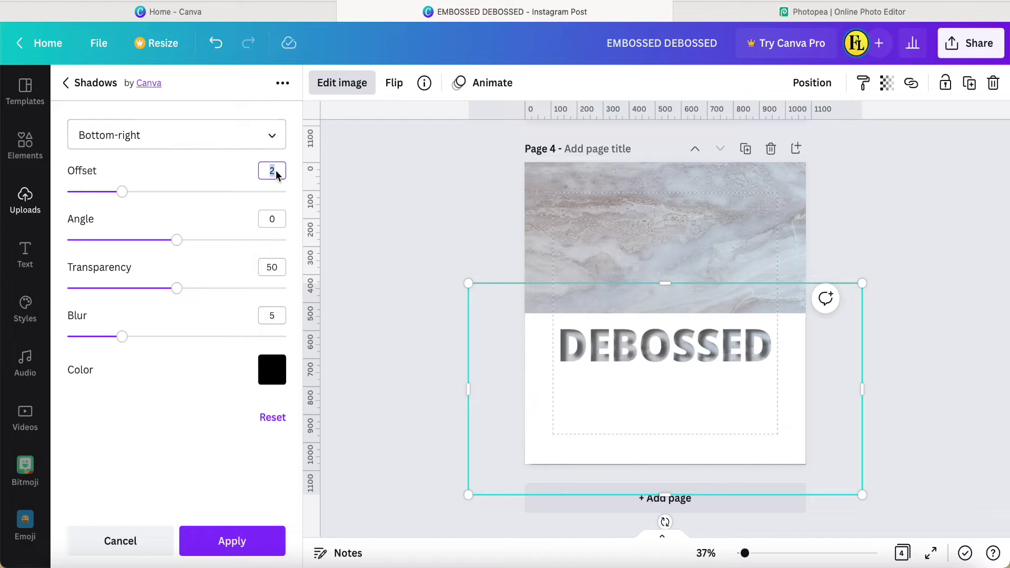
text(0.5)
key(Return)
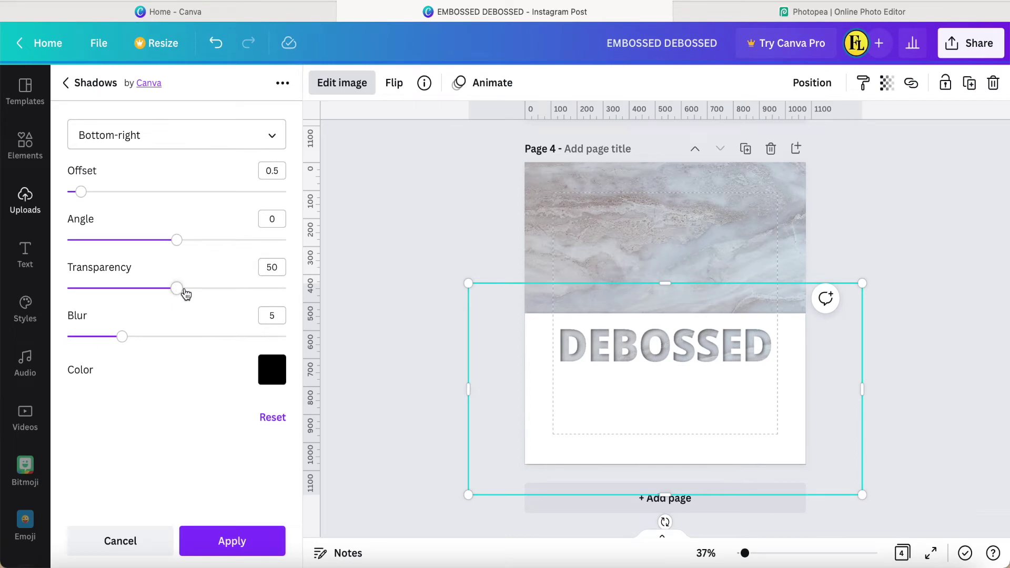
drag(184, 293, 297, 304)
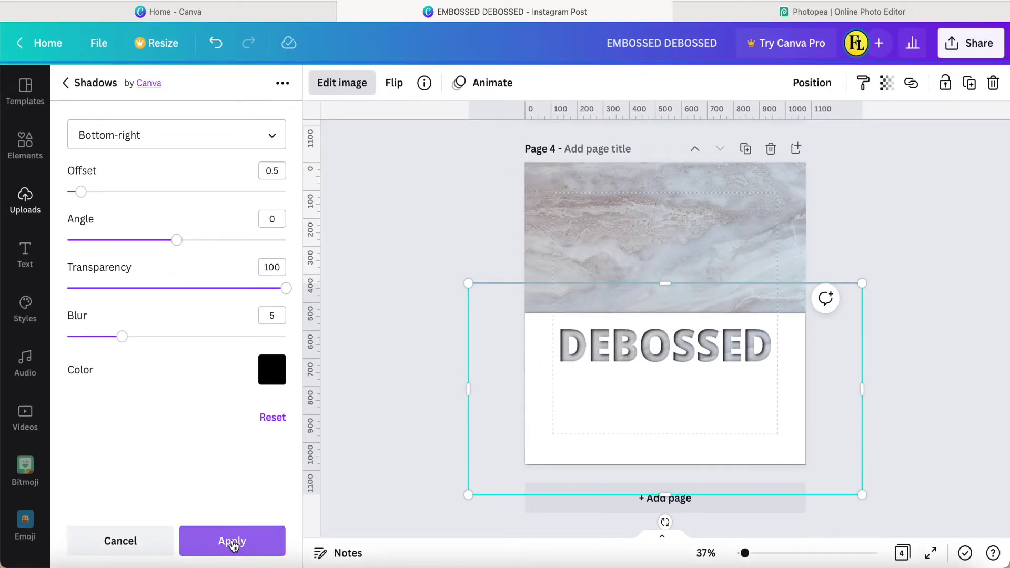
click(232, 545)
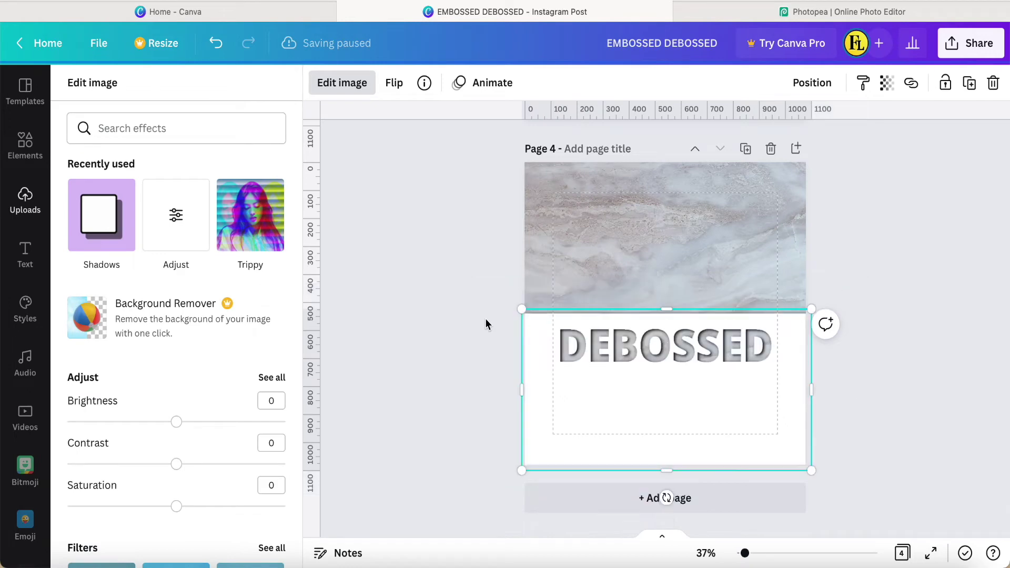
click(432, 277)
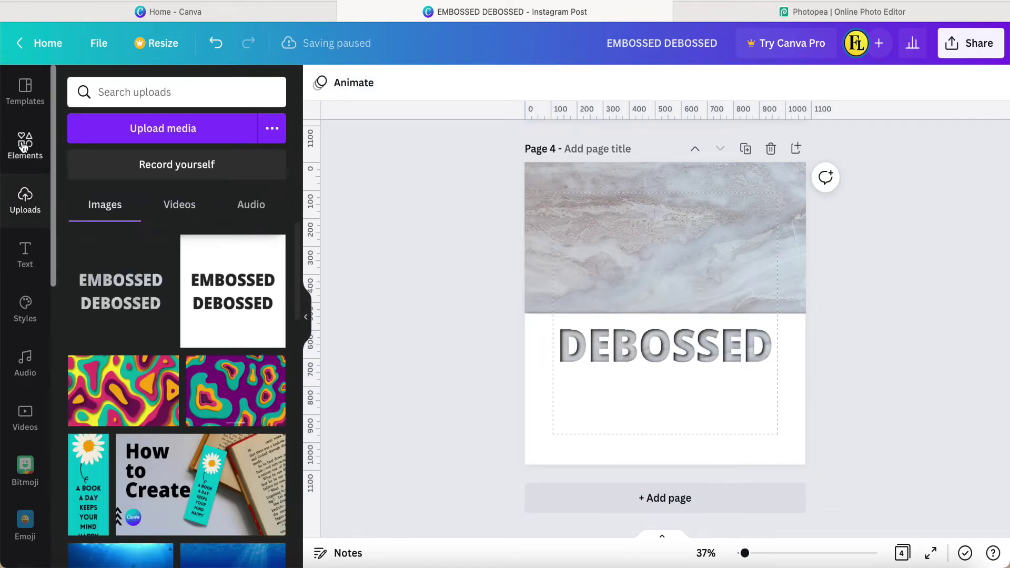
click(24, 146)
Add a grey square and stretch it across the upper part of page 4.
click(186, 235)
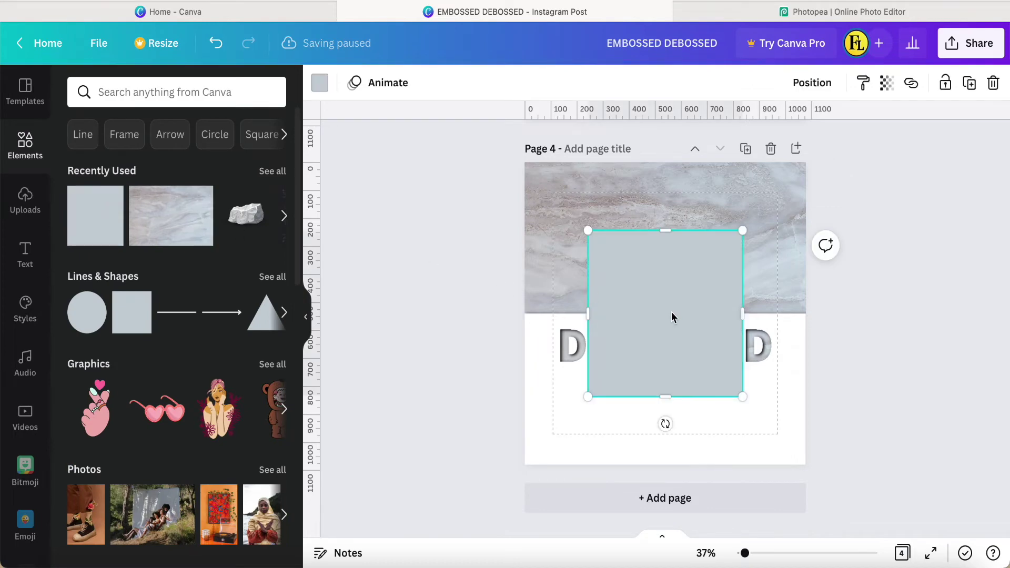
drag(672, 317, 611, 243)
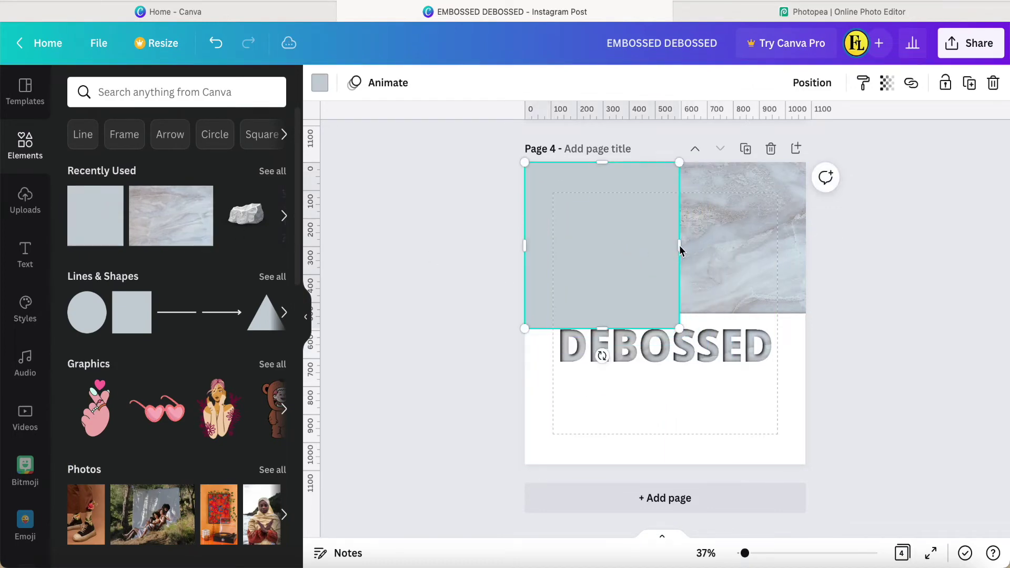
drag(681, 246, 806, 245)
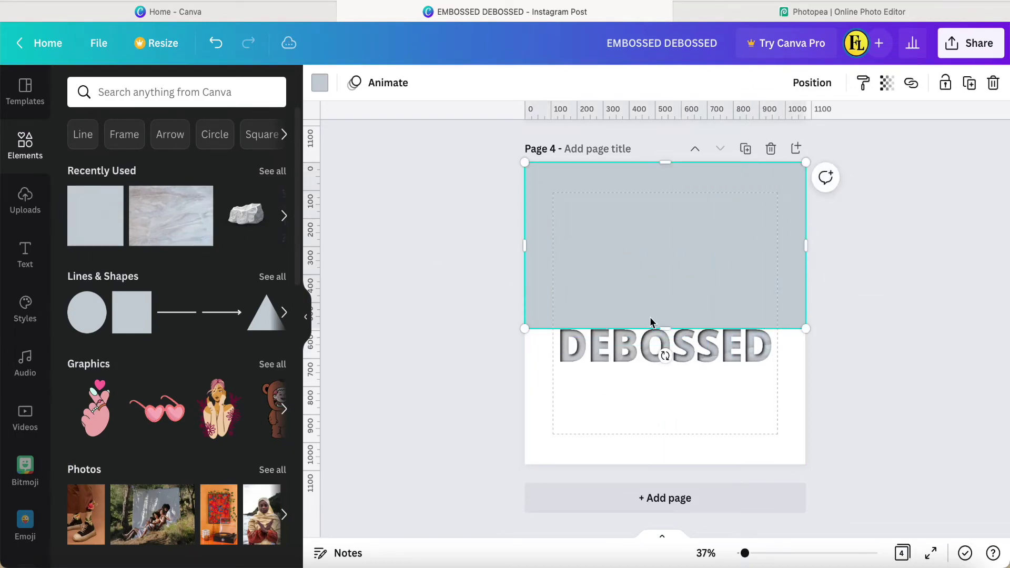
drag(667, 330, 668, 321)
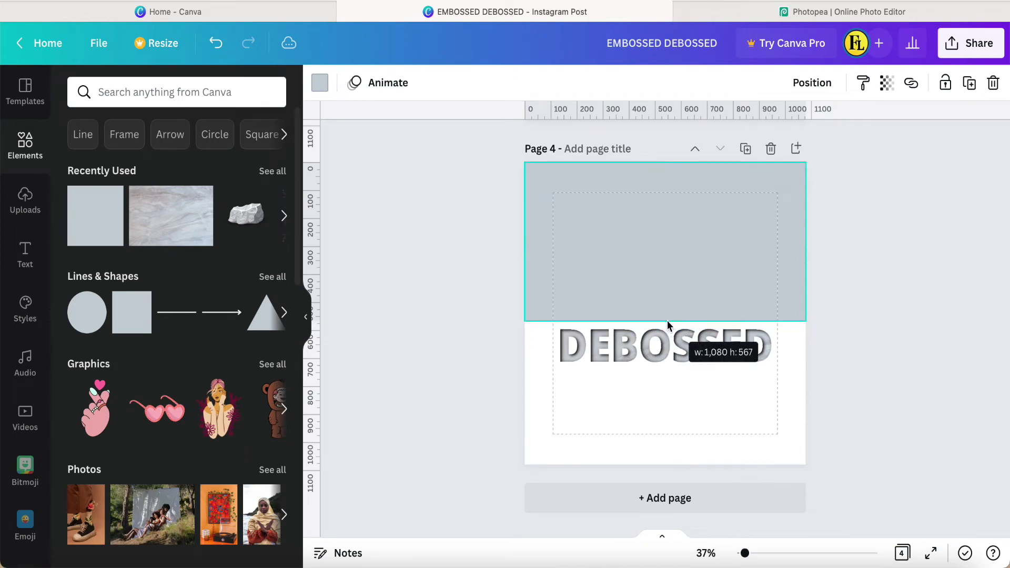
Recolour the rectangle white so it blends into the page above DEBOSSED.
click(436, 369)
click(627, 229)
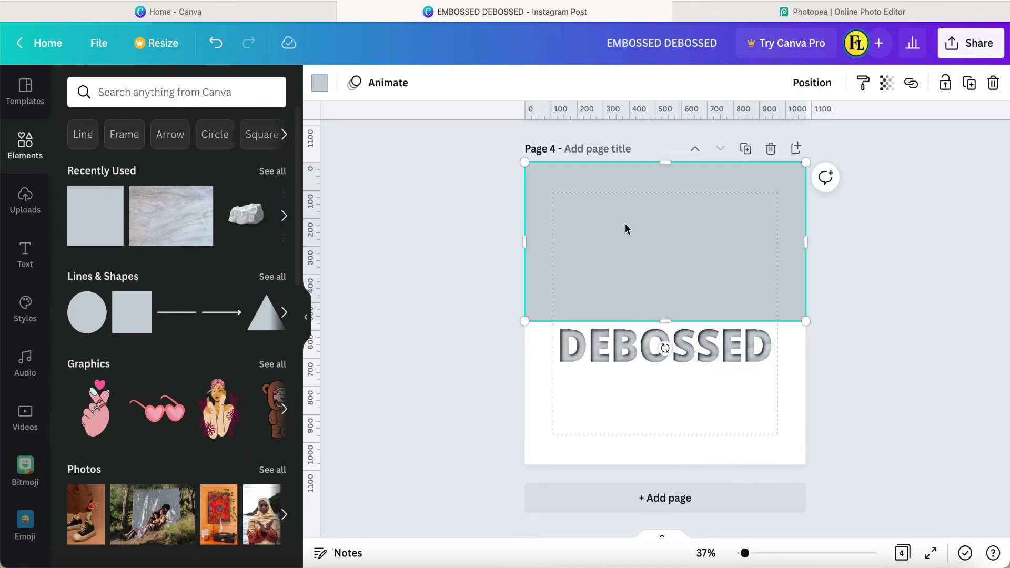
click(319, 82)
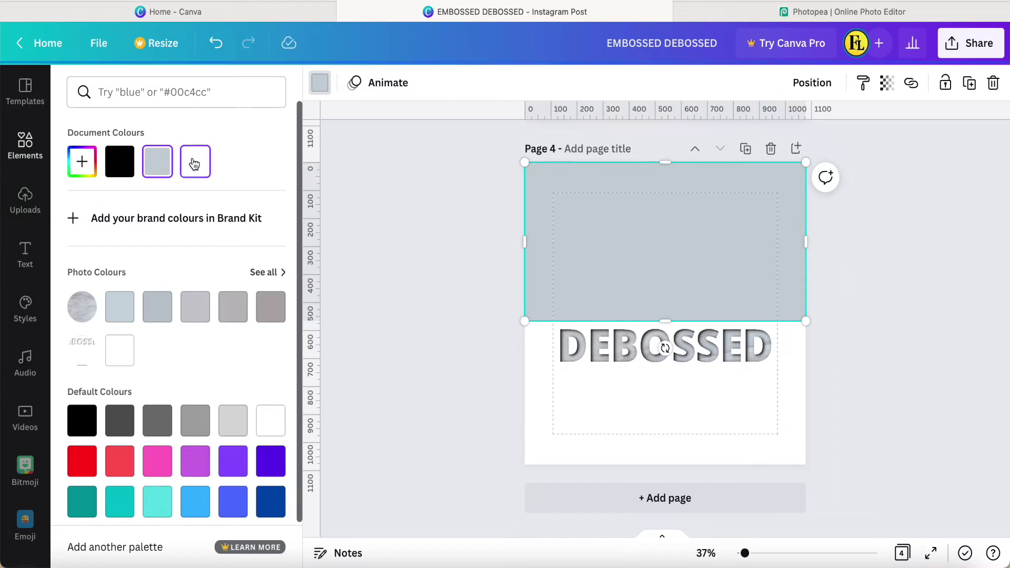
click(195, 164)
click(457, 272)
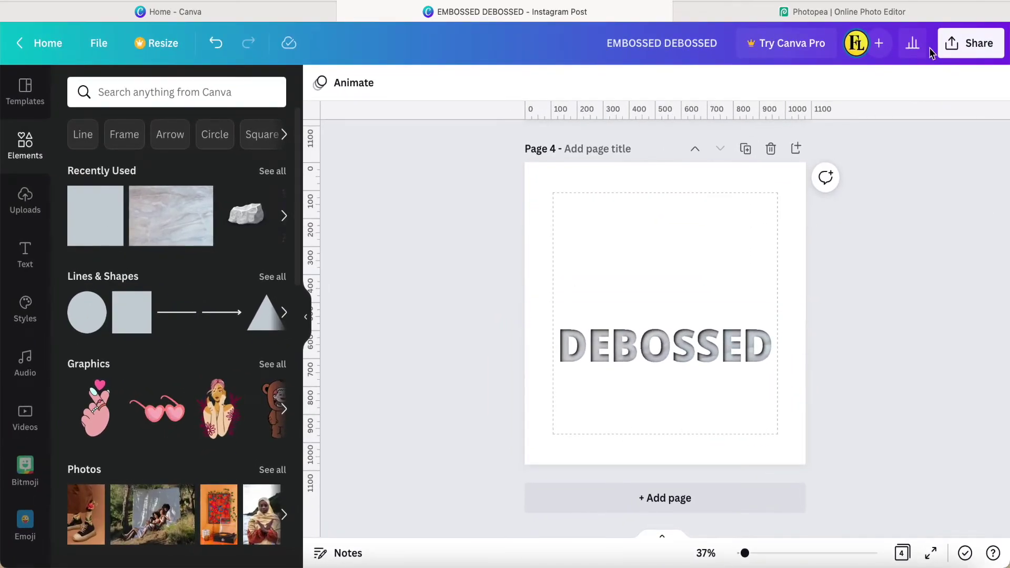
Download only page 4 as a PNG, then switch to Photopea.
click(971, 43)
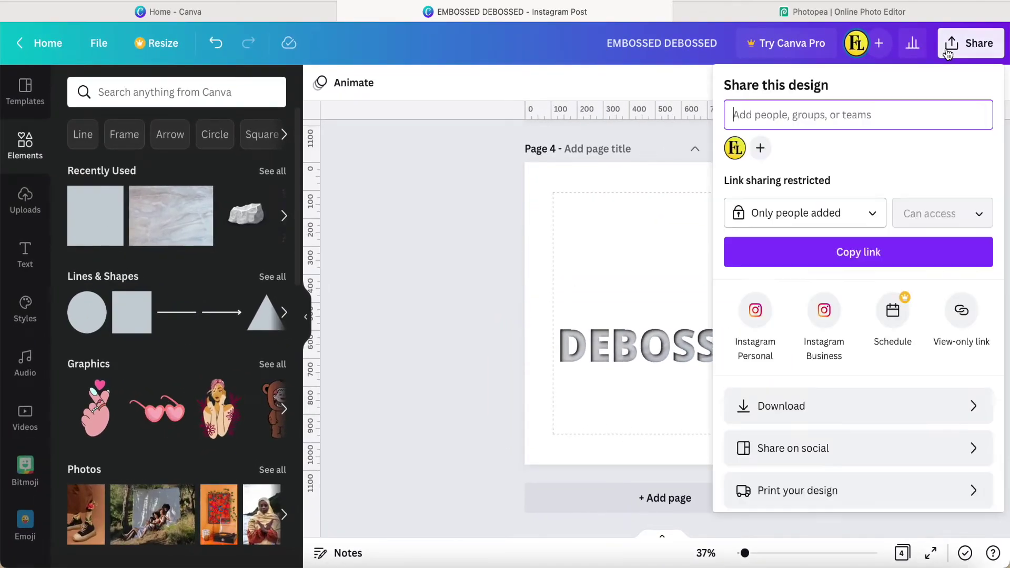
click(960, 414)
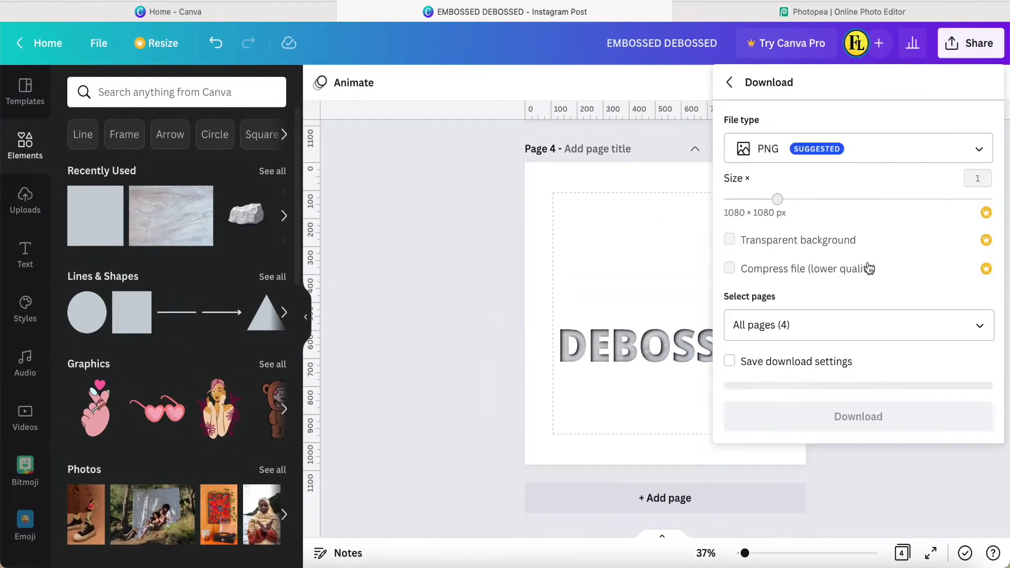
click(974, 328)
scroll(861, 218, down, 1)
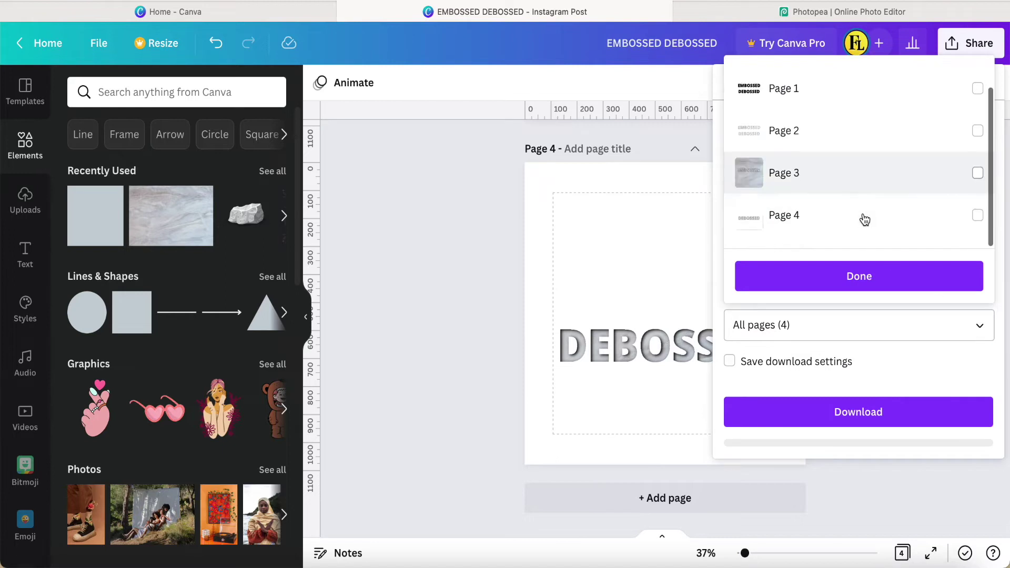
click(782, 221)
click(865, 282)
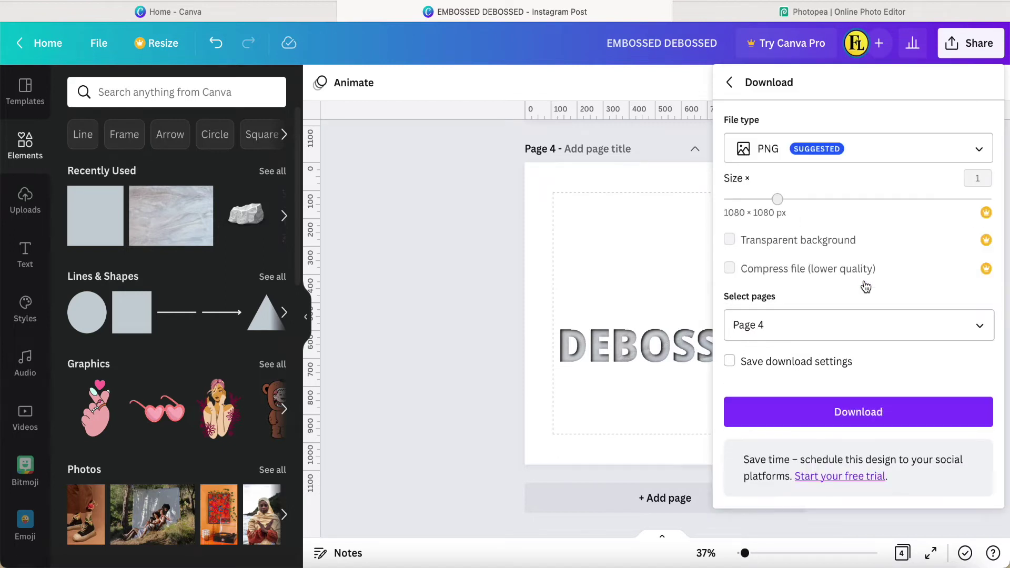
click(865, 414)
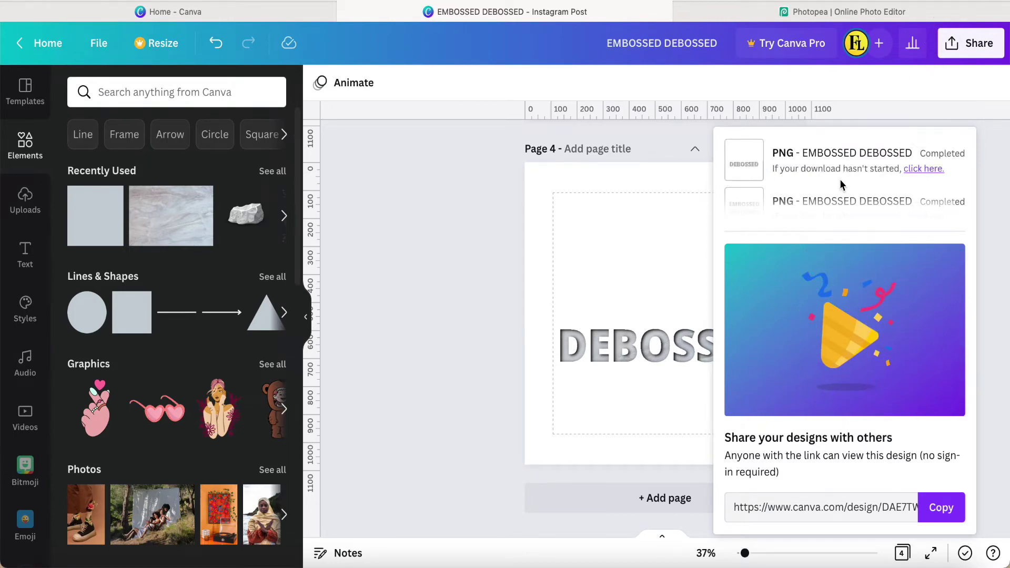
click(813, 9)
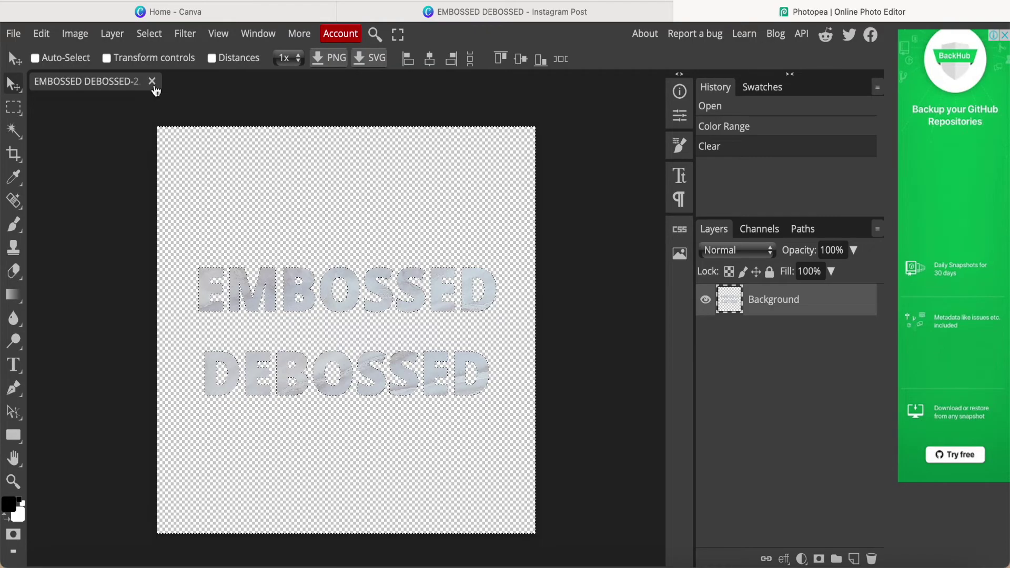
Close EMBOSSED DEBOSSED-2 without saving and open EMBOSSED DEBOSSED-3.png in Photopea.
click(153, 81)
click(633, 298)
click(50, 565)
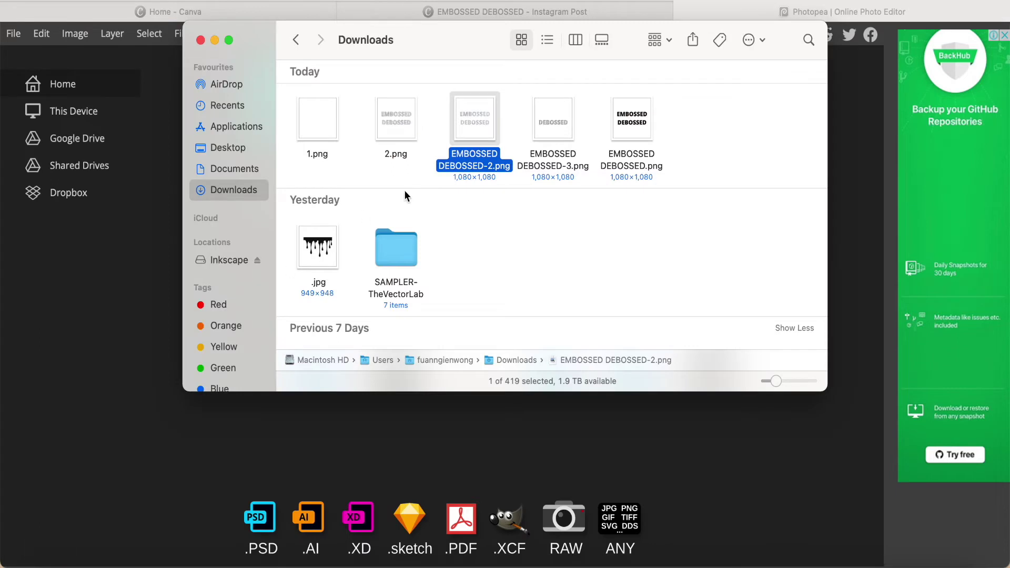
drag(540, 118, 463, 454)
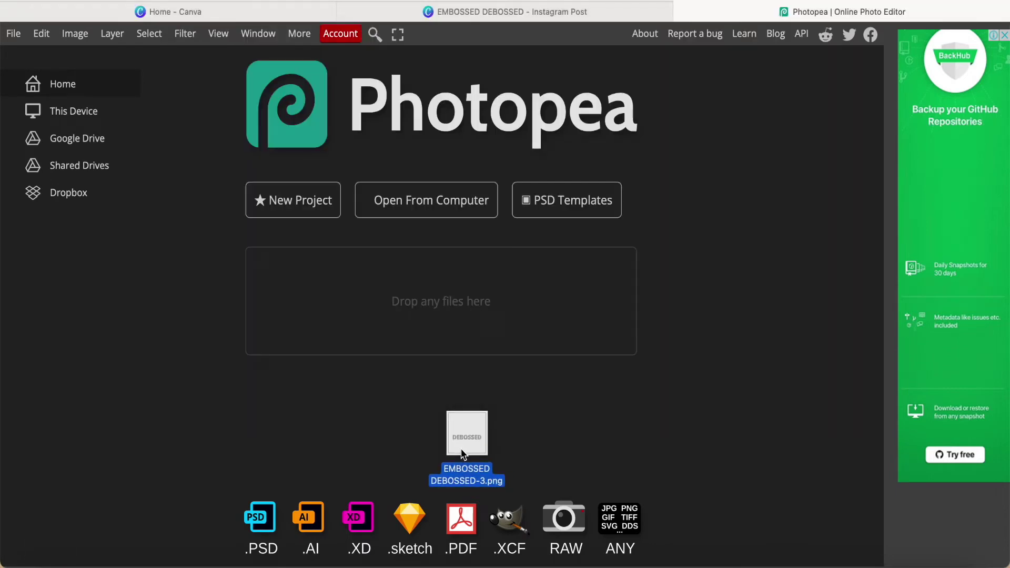
drag(462, 454, 463, 454)
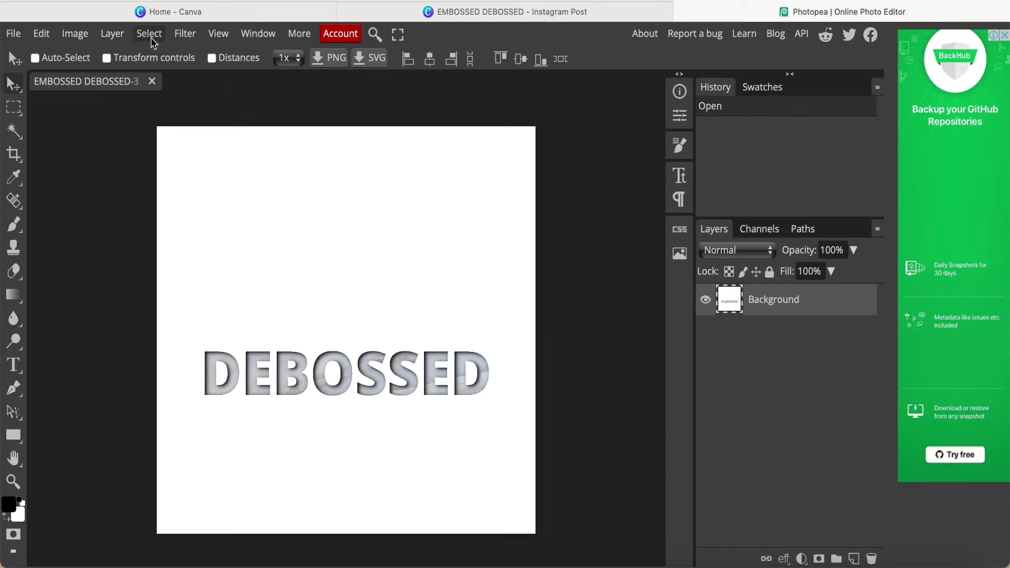
Select the white background with Color Range and delete it, leaving only the DEBOSSED lettering.
click(151, 40)
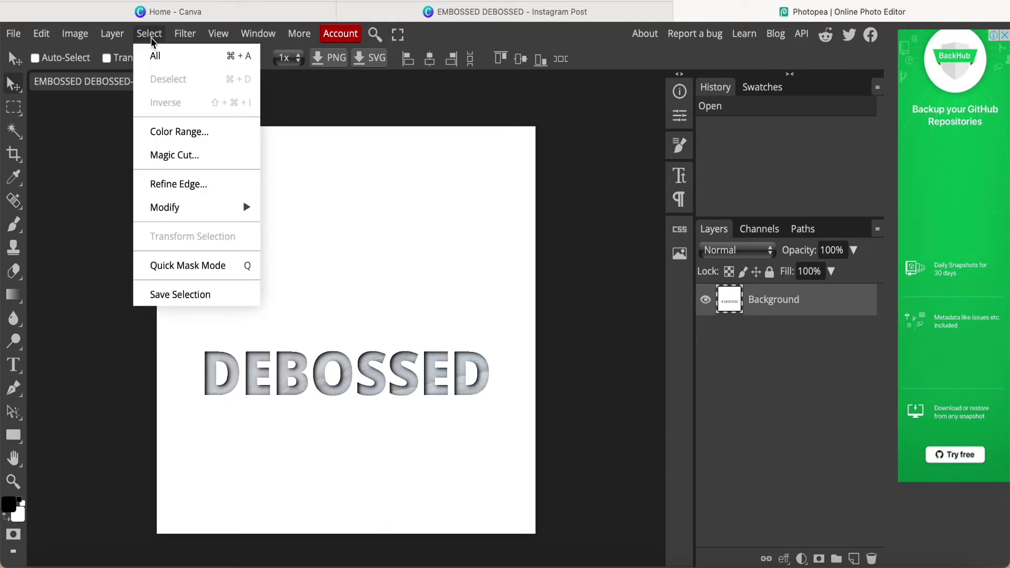
click(206, 132)
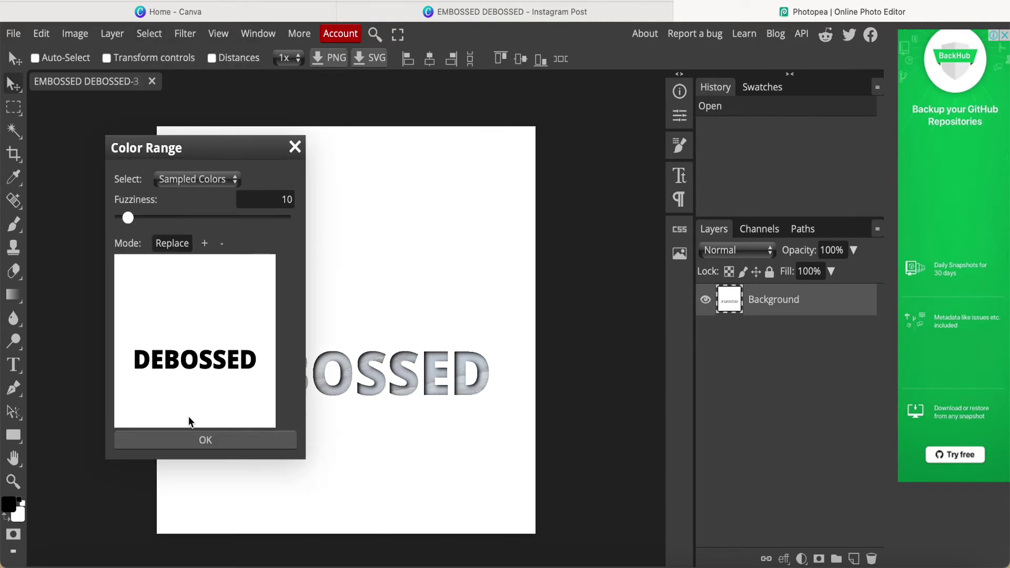
click(204, 440)
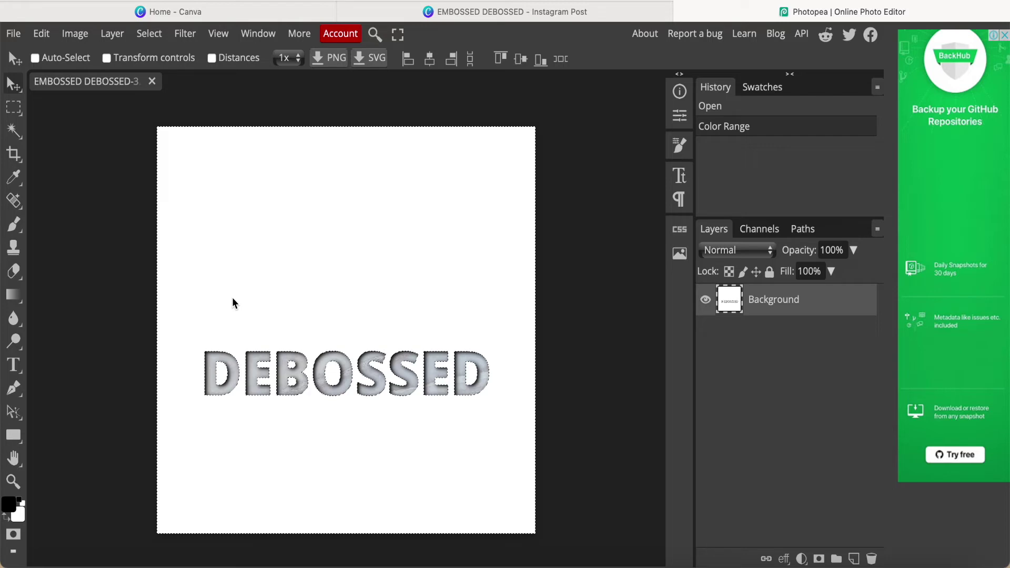
key(Delete)
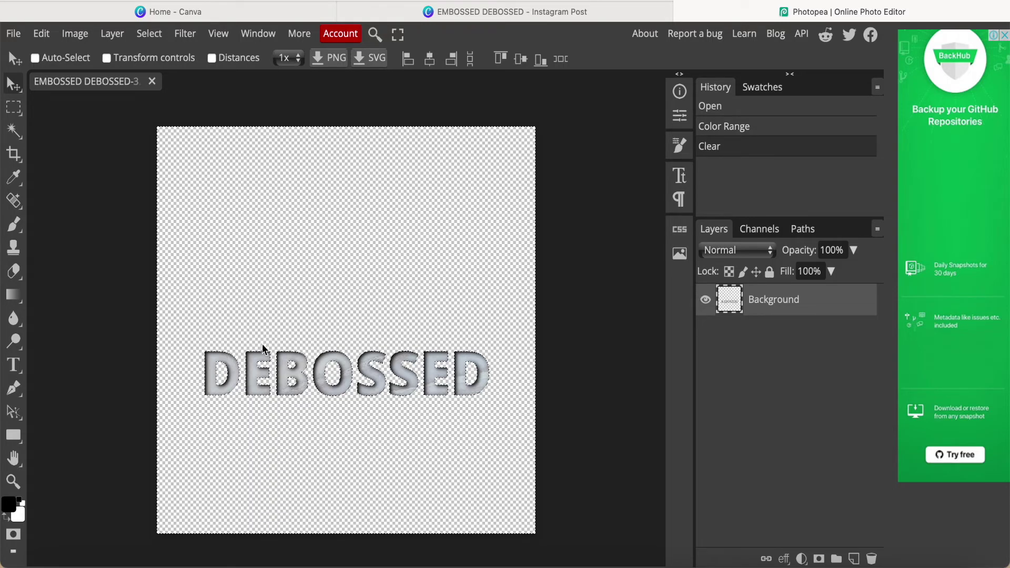
click(13, 35)
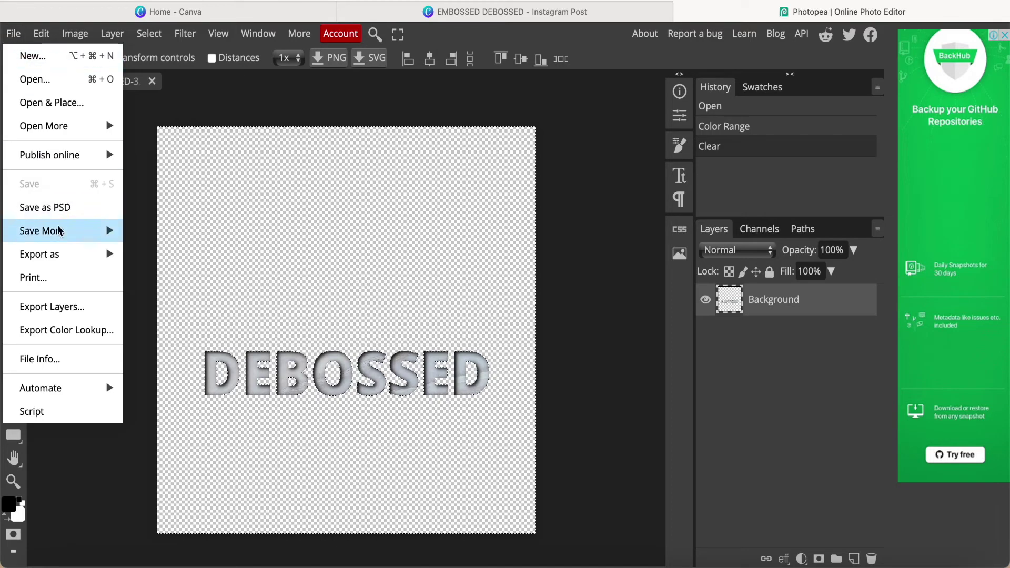
mouse_move(63, 255)
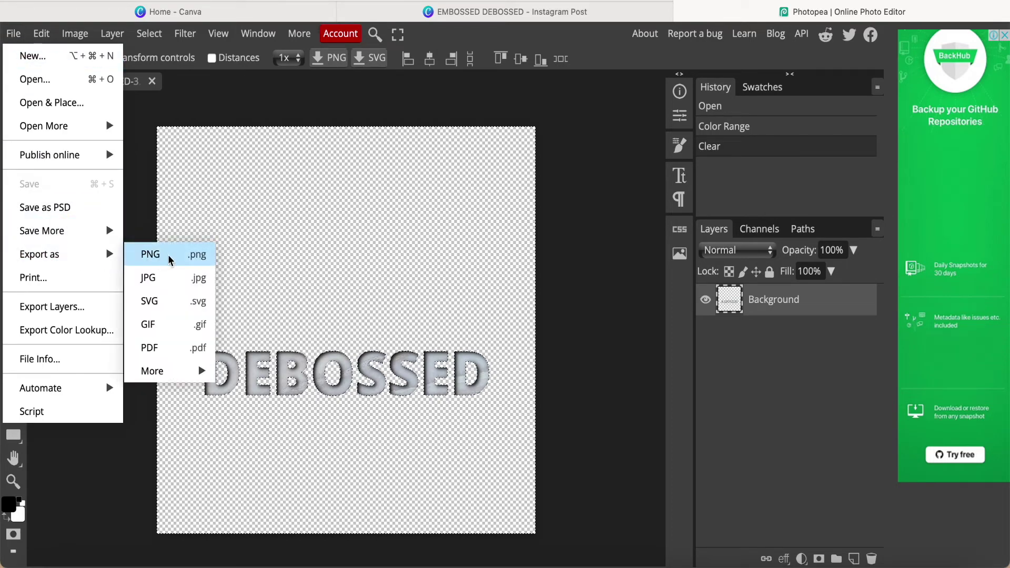
Export the transparent DEBOSSED image as a PNG named '3' and return to Canva.
click(168, 256)
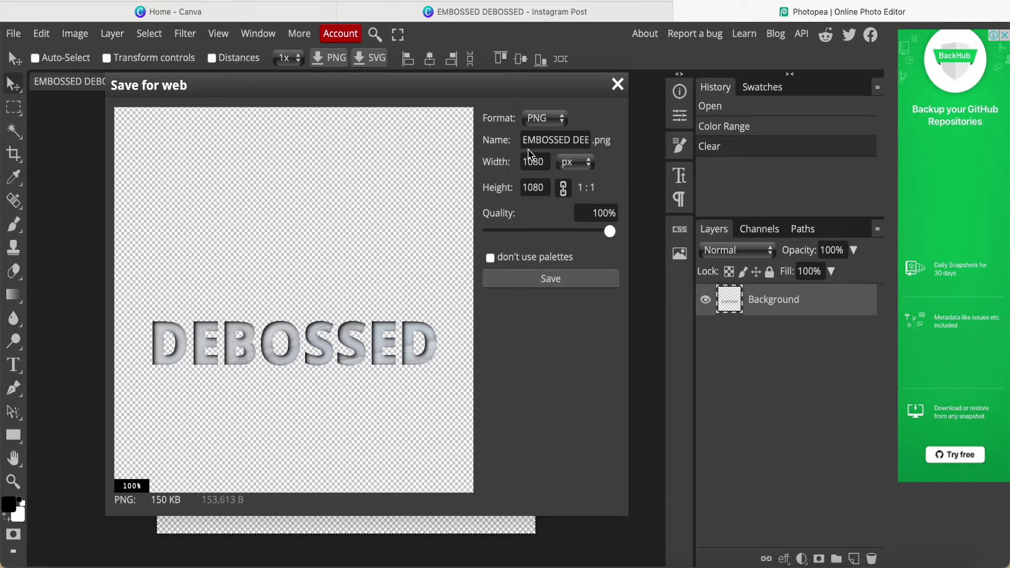
drag(523, 140, 620, 143)
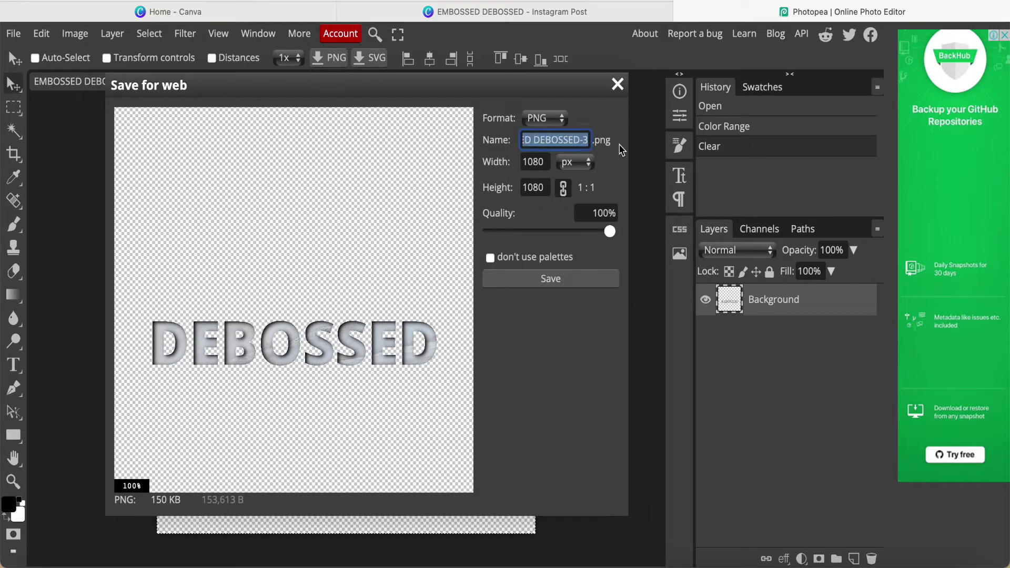
key(BackSpace)
click(551, 280)
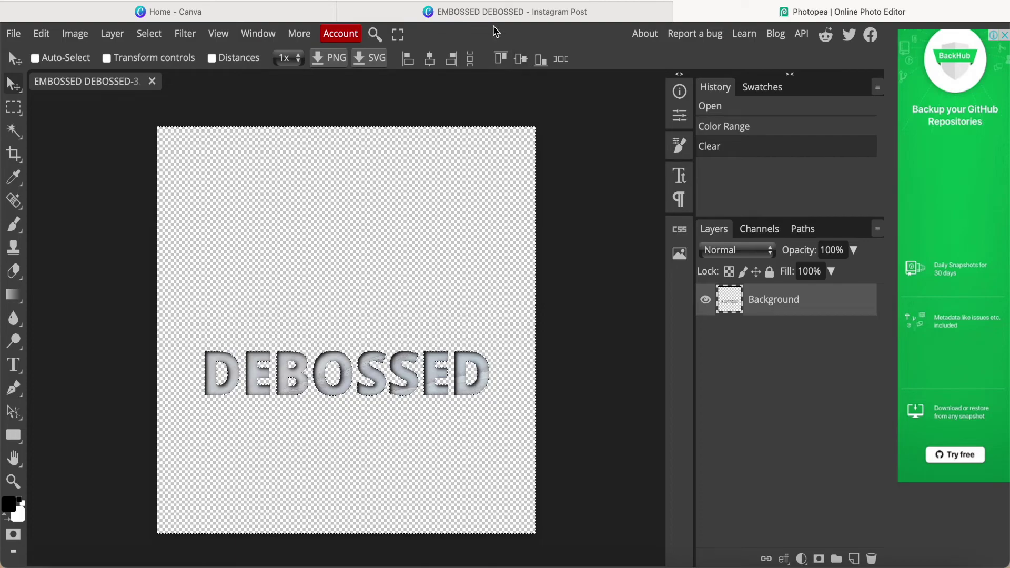
click(497, 15)
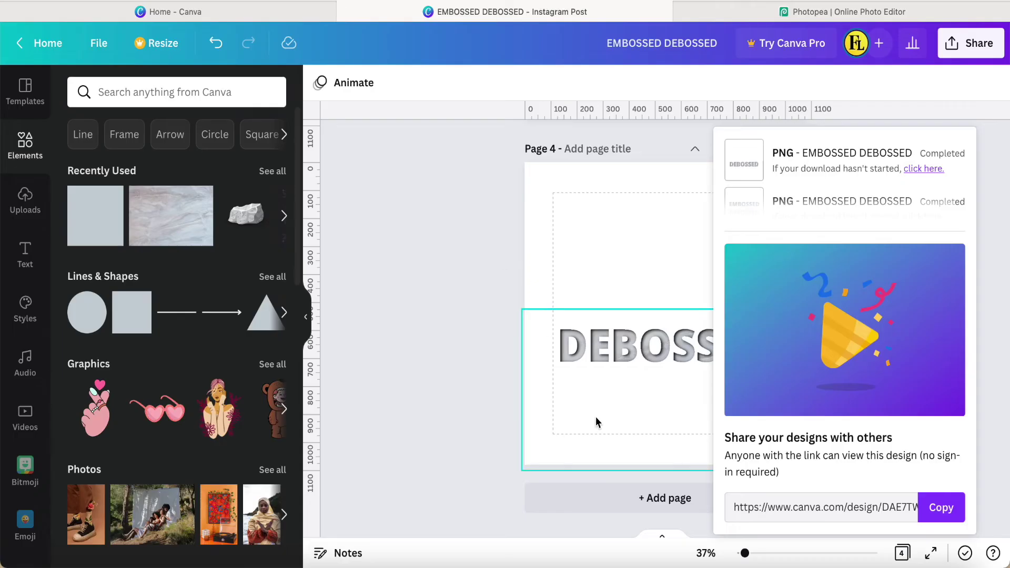
Add page 5 and set the recently used marble image as its background.
click(657, 499)
mouse_move(171, 216)
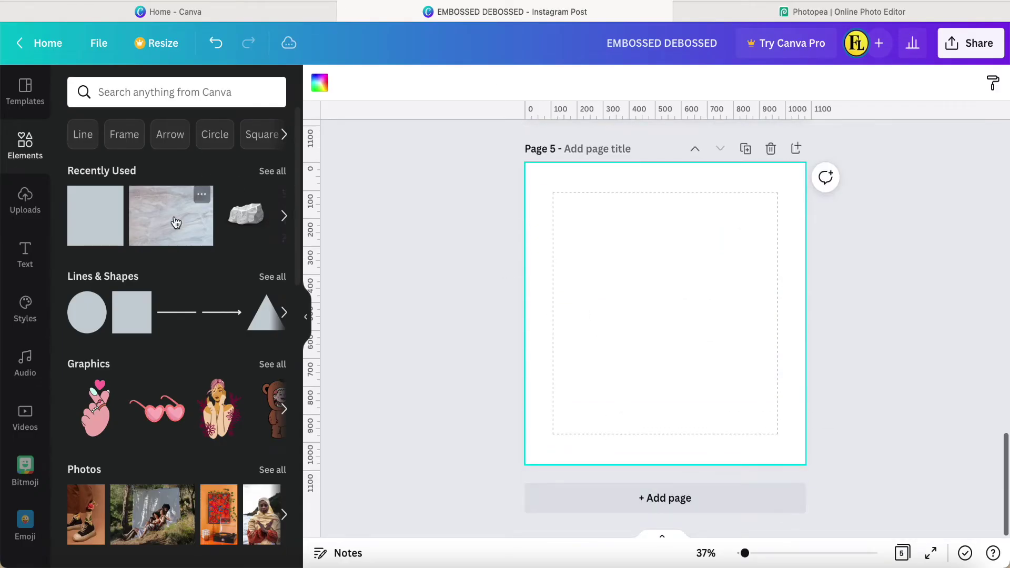
click(173, 224)
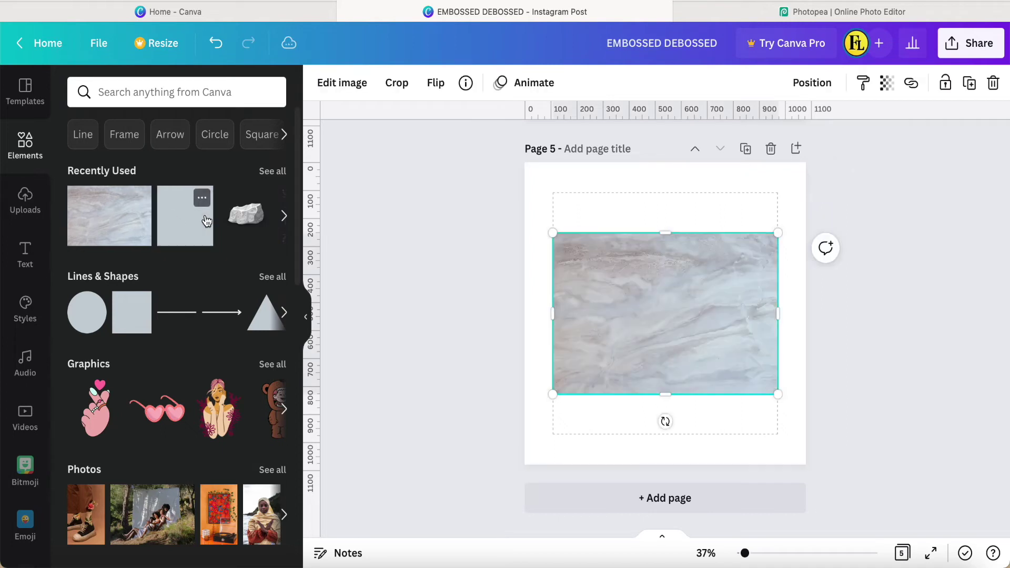
right_click(613, 289)
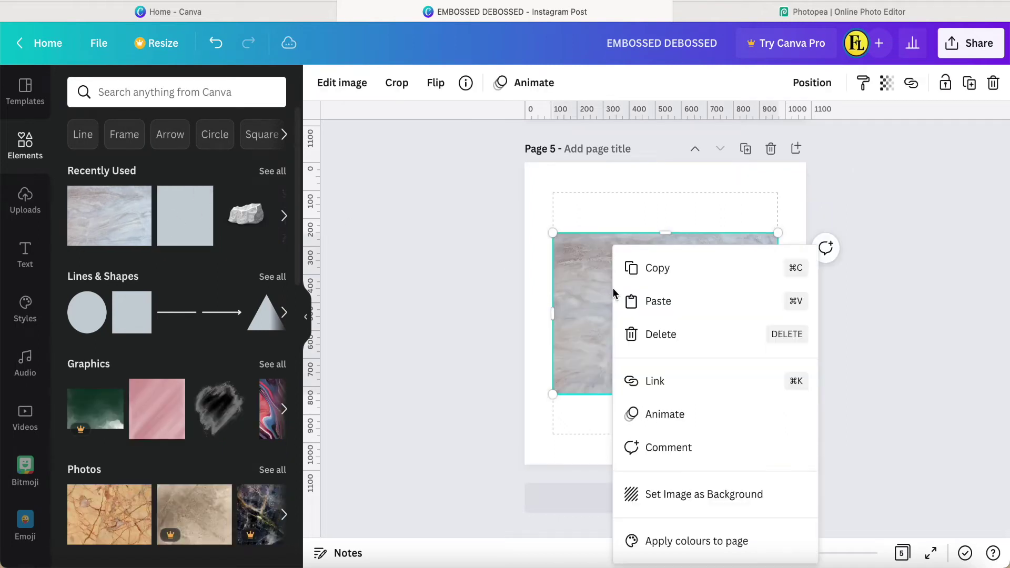
click(682, 495)
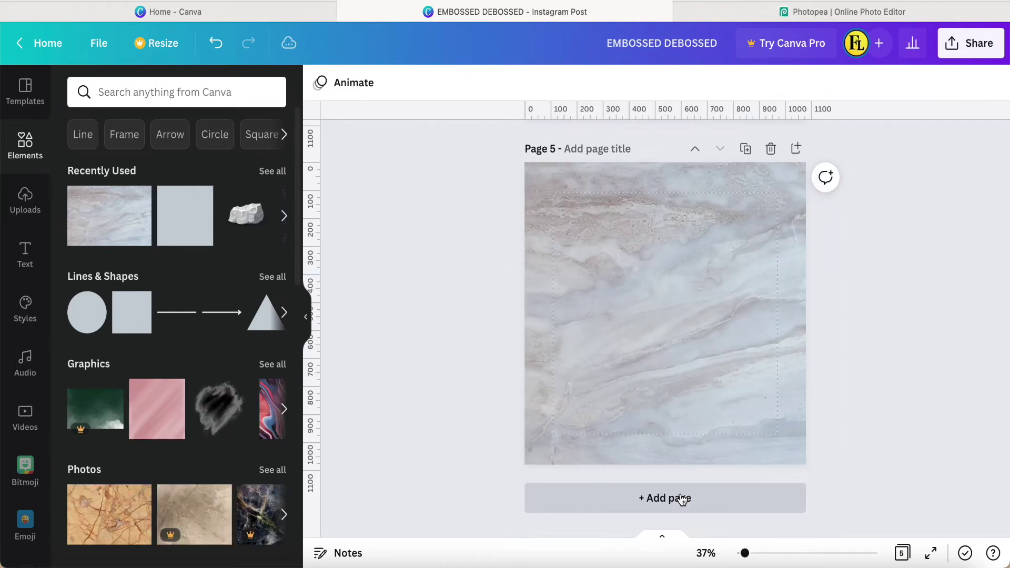
click(24, 202)
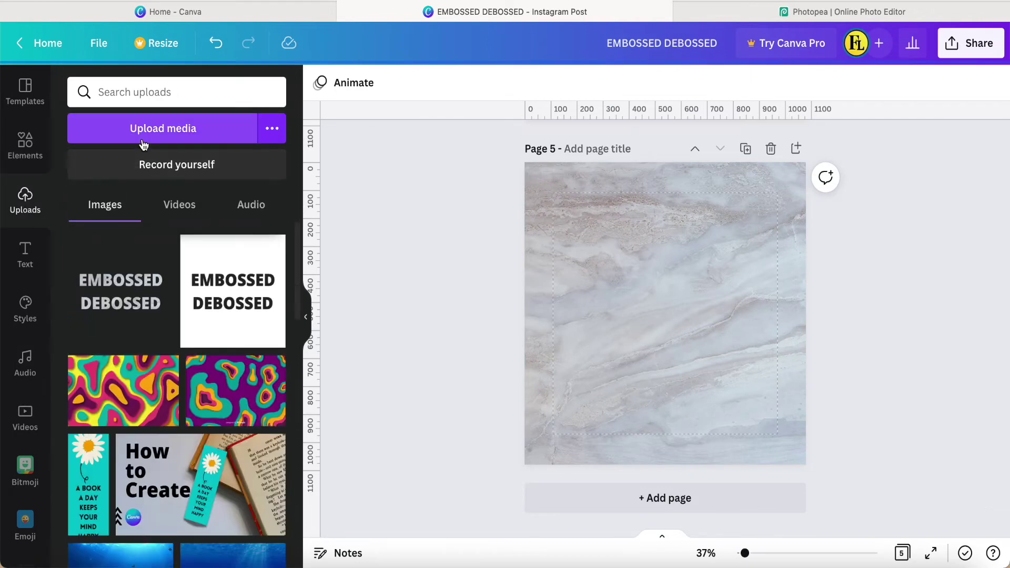
Upload 3.png from the computer to Canva's Uploads.
click(143, 131)
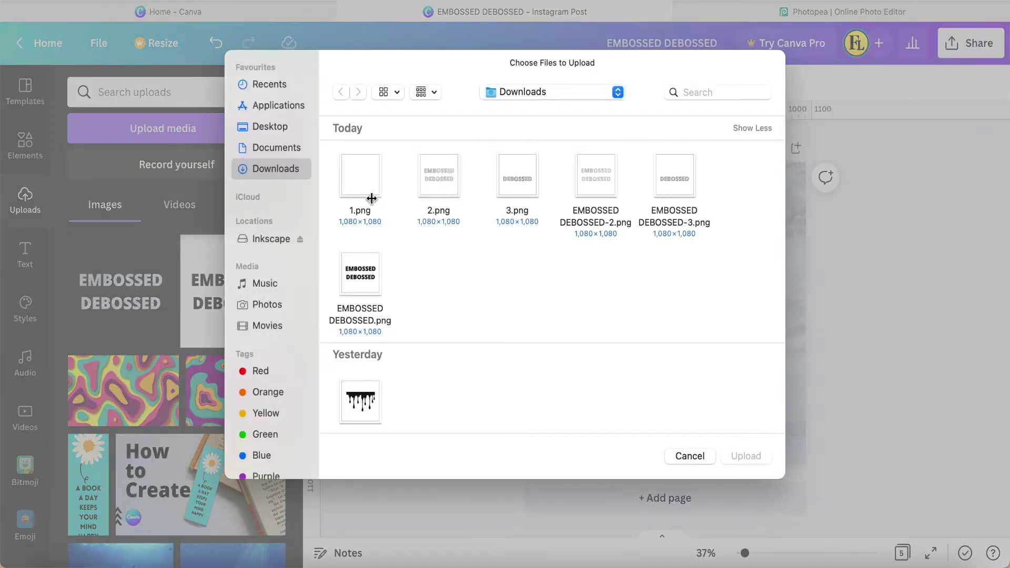
click(514, 177)
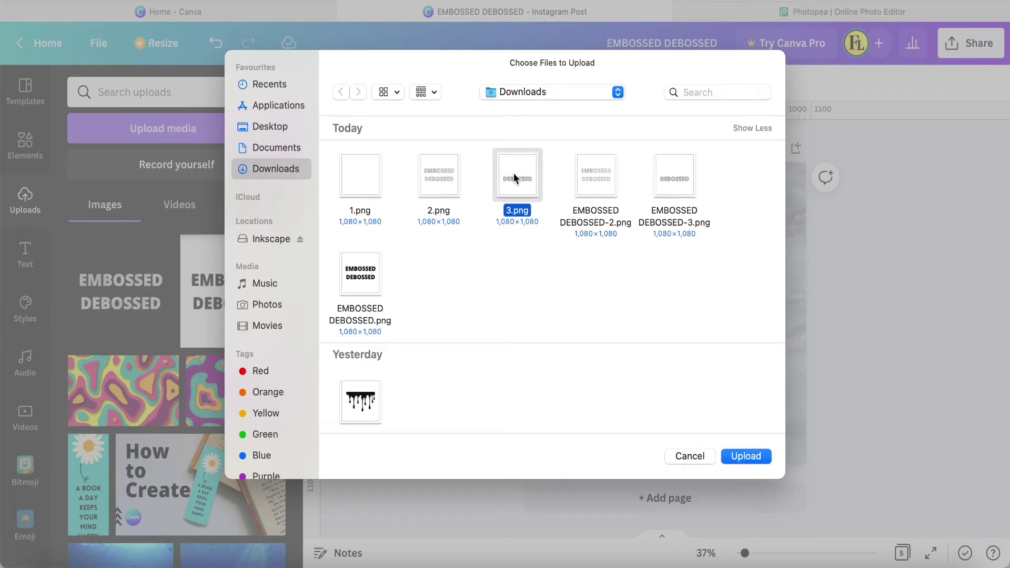
click(747, 455)
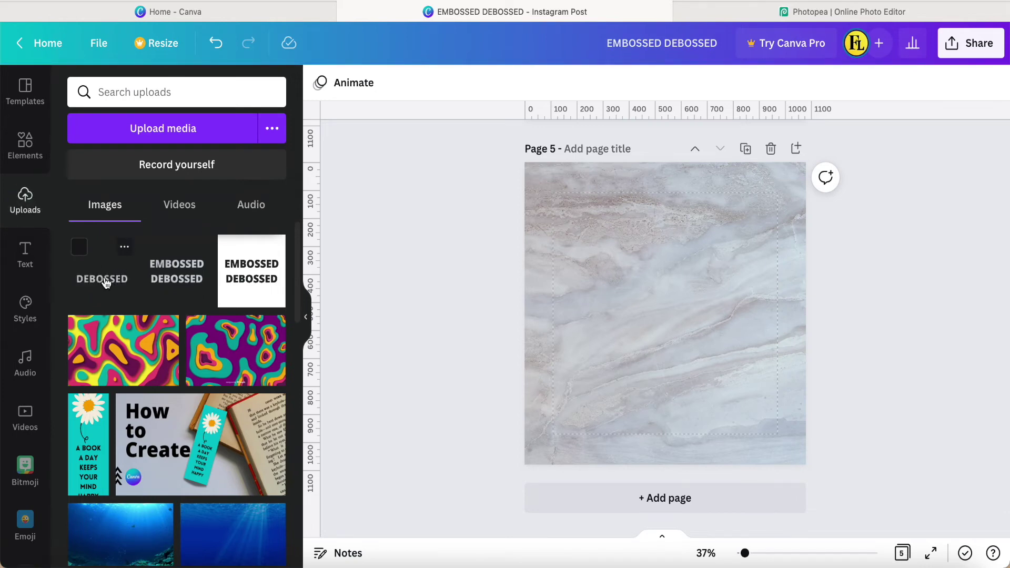
Add the DEBOSSED upload to page 5, sized 1080×540 across the bottom half.
click(105, 283)
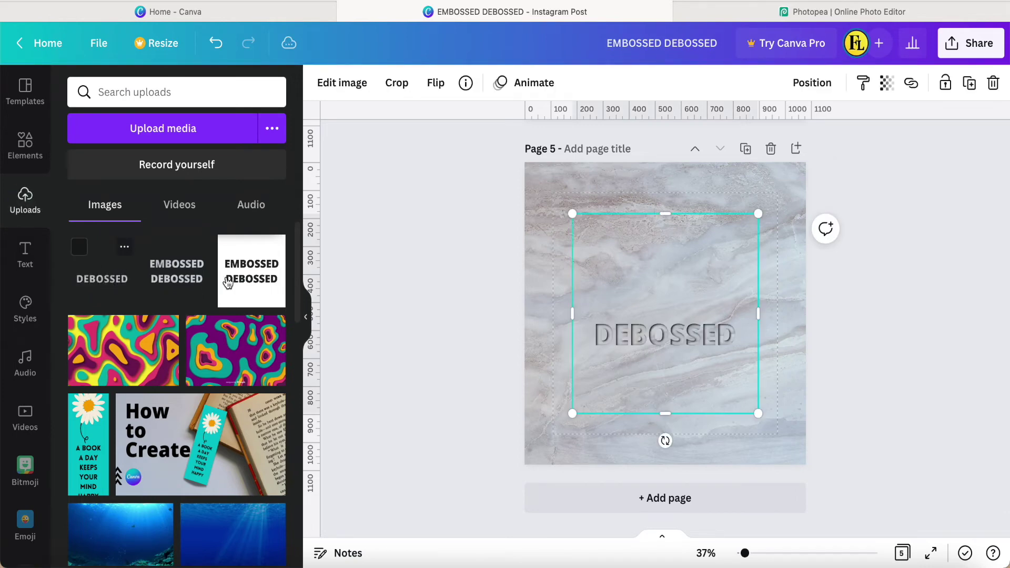
drag(573, 416, 525, 466)
drag(758, 214, 799, 158)
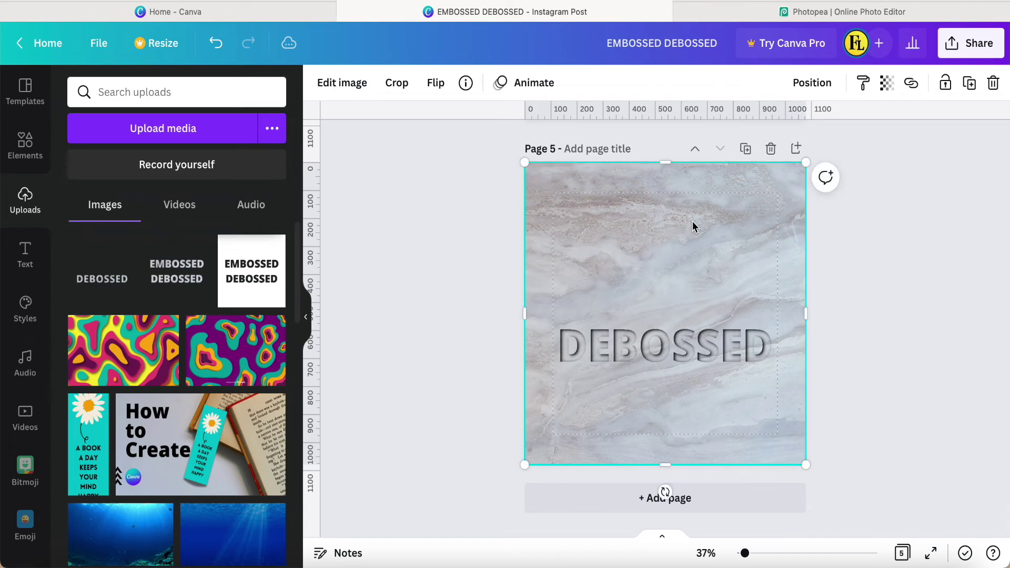
drag(663, 163, 672, 291)
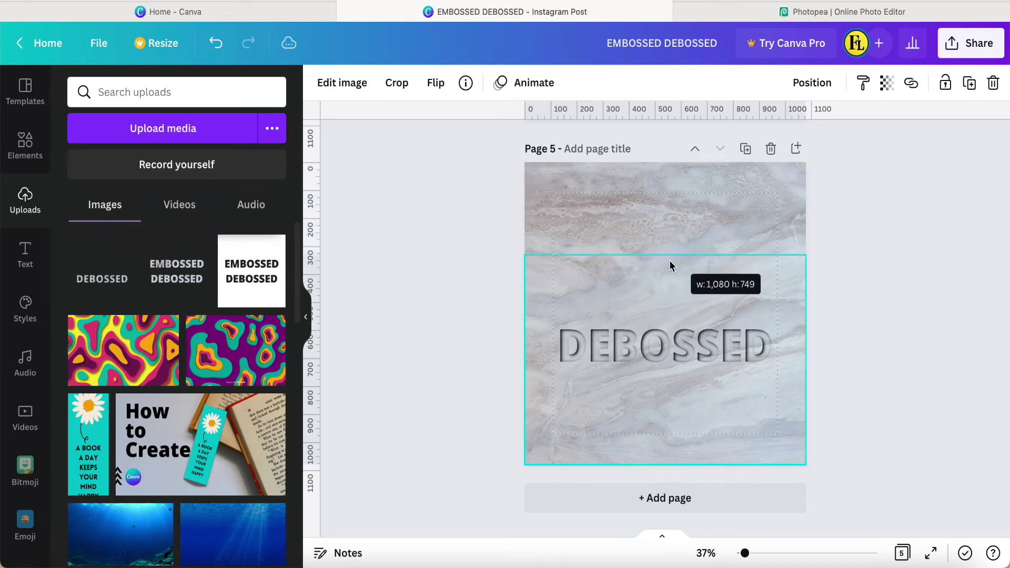
drag(672, 290, 674, 314)
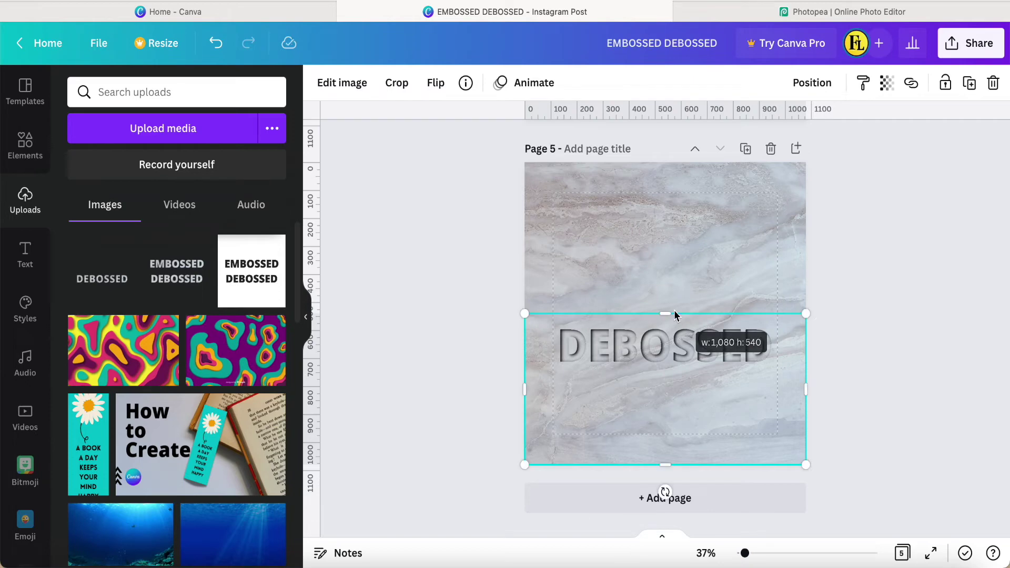
click(840, 399)
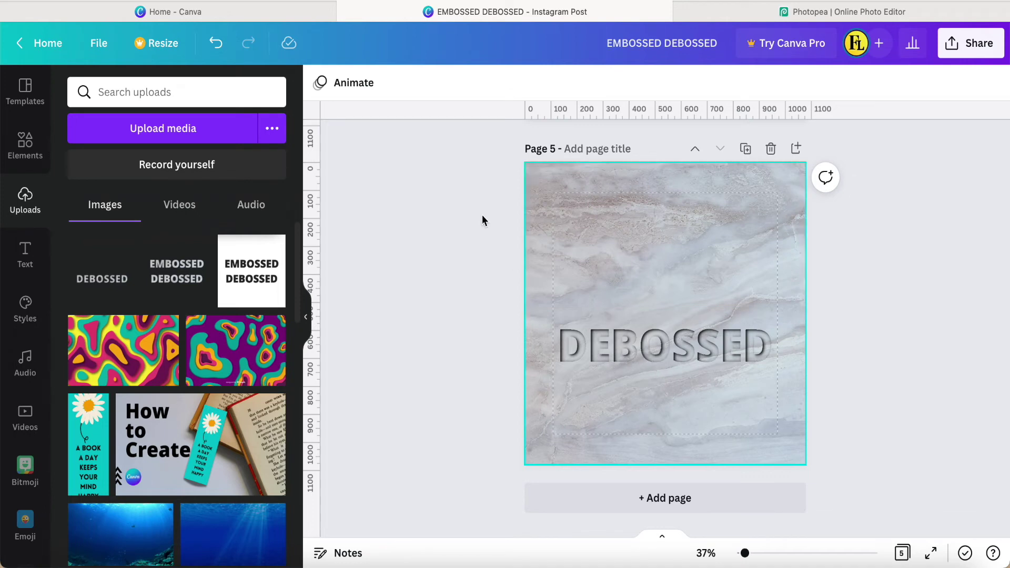
click(601, 344)
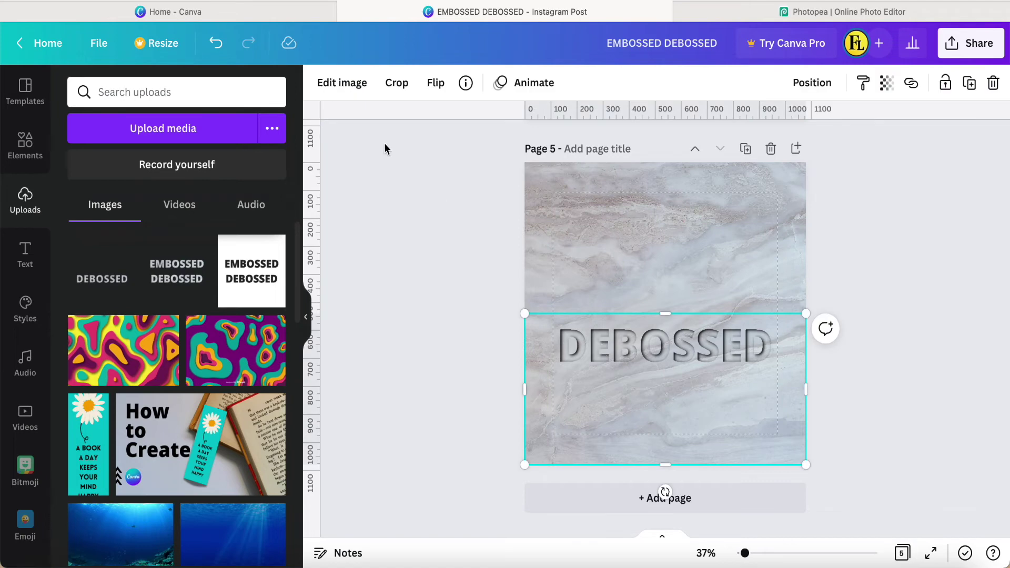
Lower the DEBOSSED image's brightness to about -14.
click(341, 83)
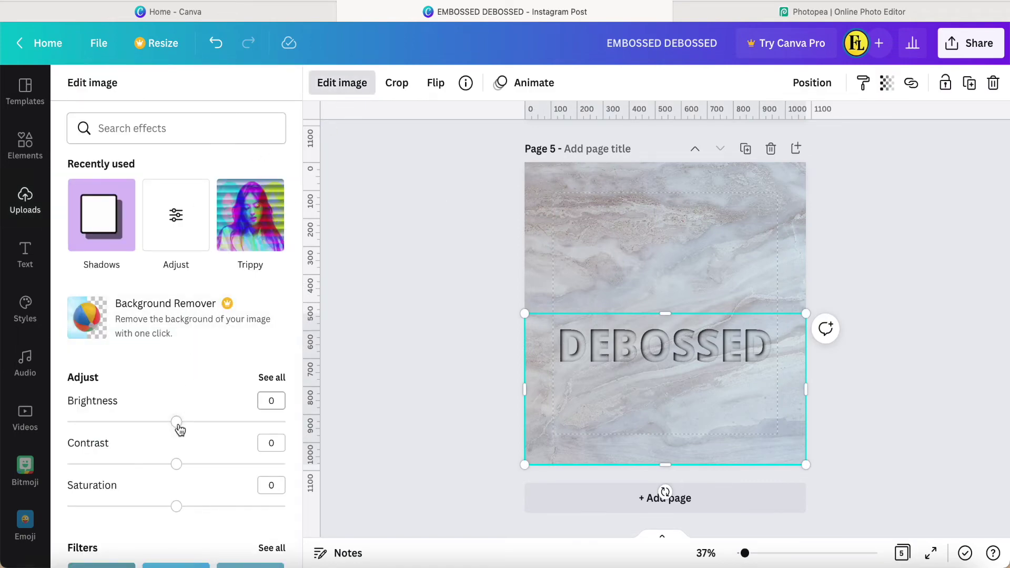
drag(176, 422, 163, 428)
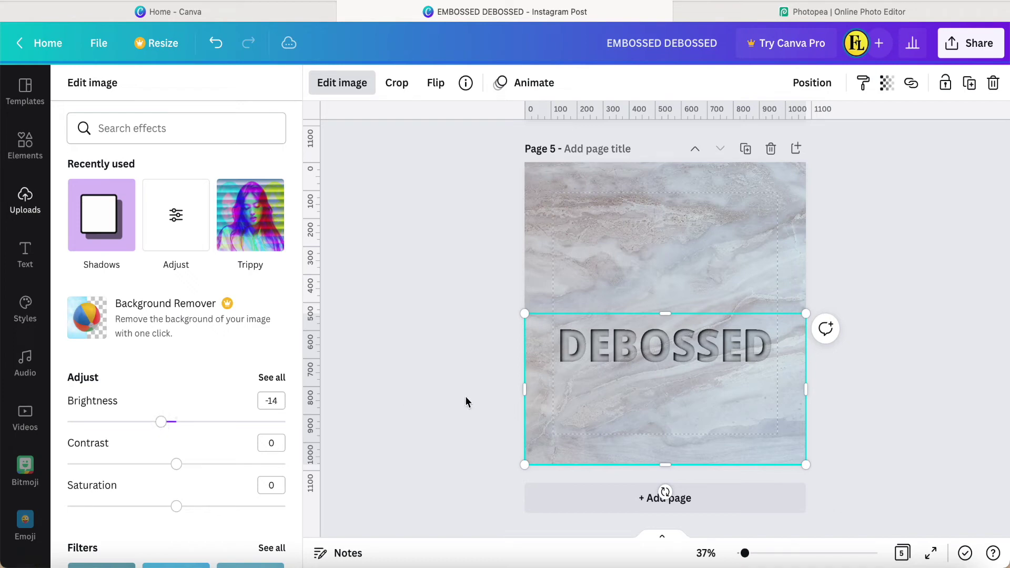
click(451, 405)
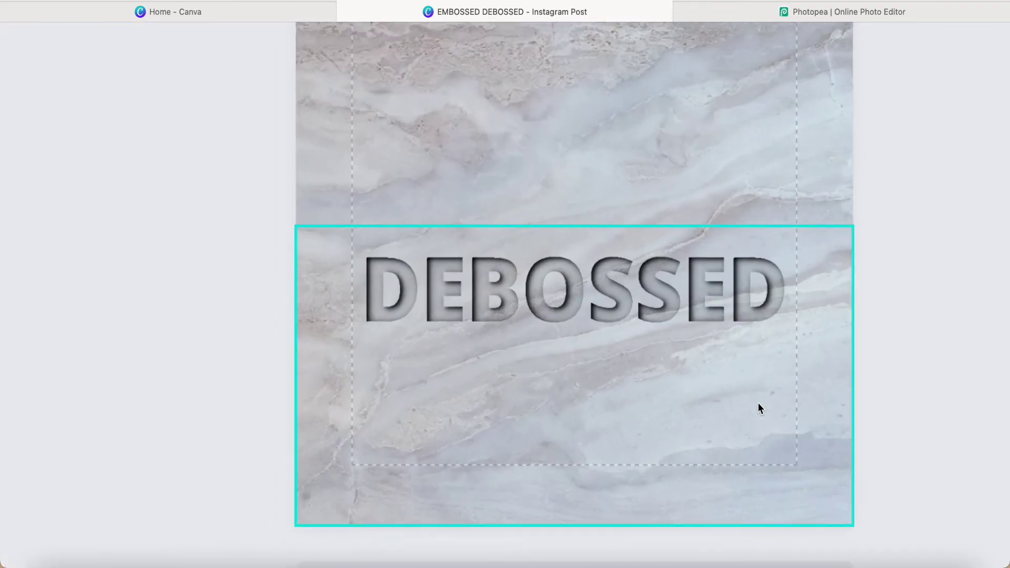
scroll(758, 408, up, 2)
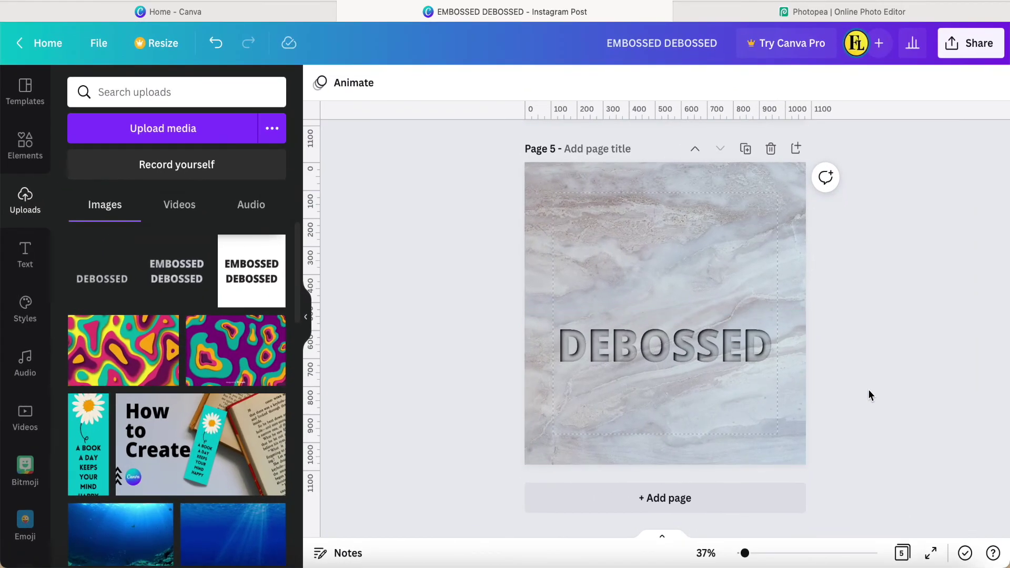
scroll(863, 334, up, 1)
scroll(863, 333, up, 3)
scroll(862, 334, up, 3)
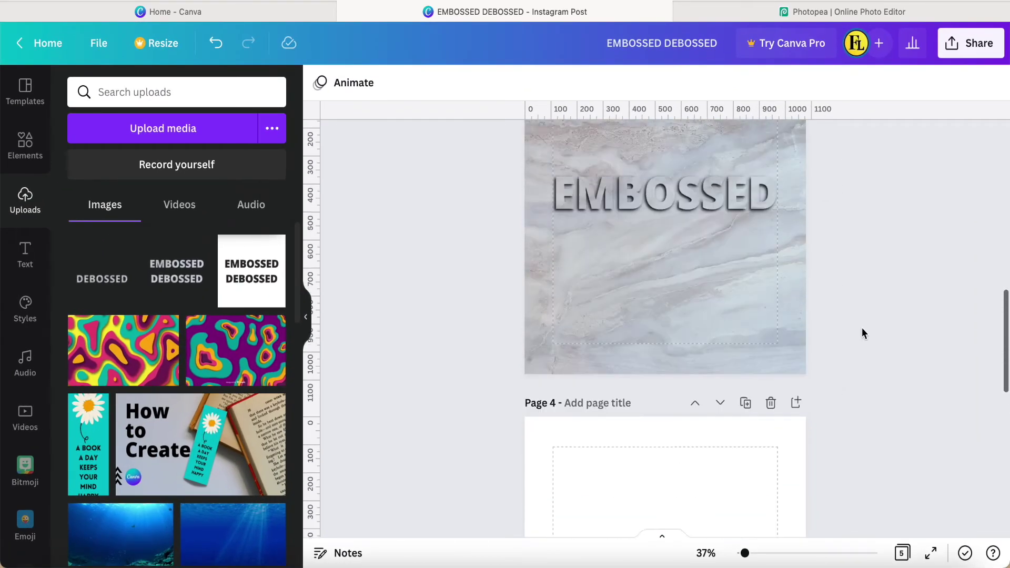
scroll(862, 328, up, 2)
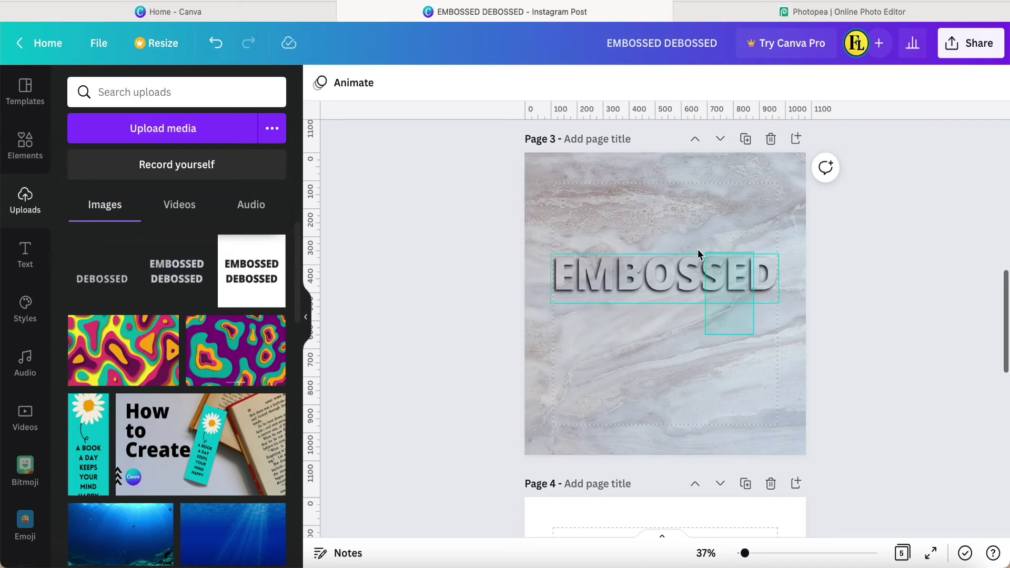
Copy the EMBOSSED image from page 3.
click(627, 250)
right_click(629, 269)
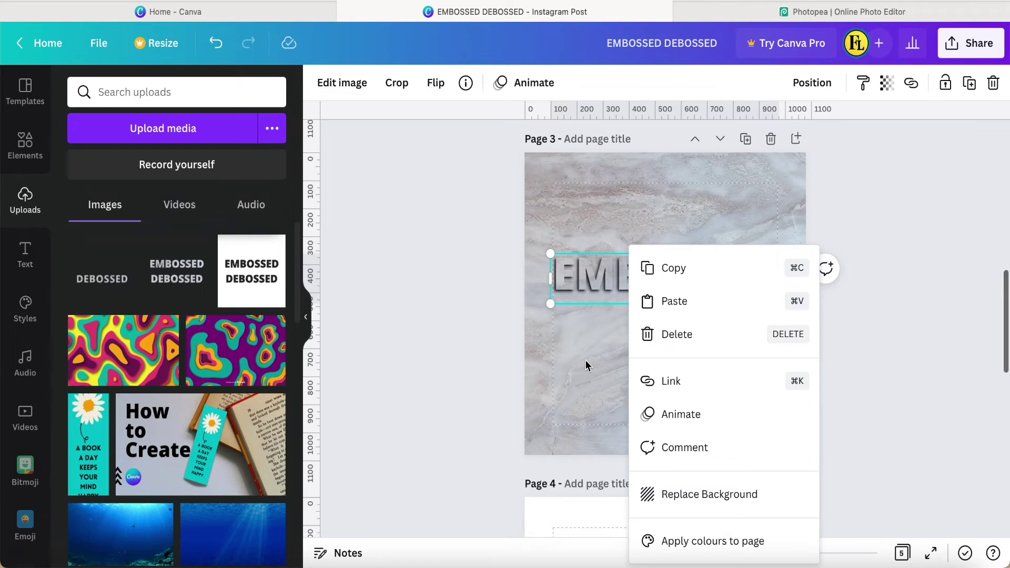
click(663, 269)
scroll(640, 337, down, 5)
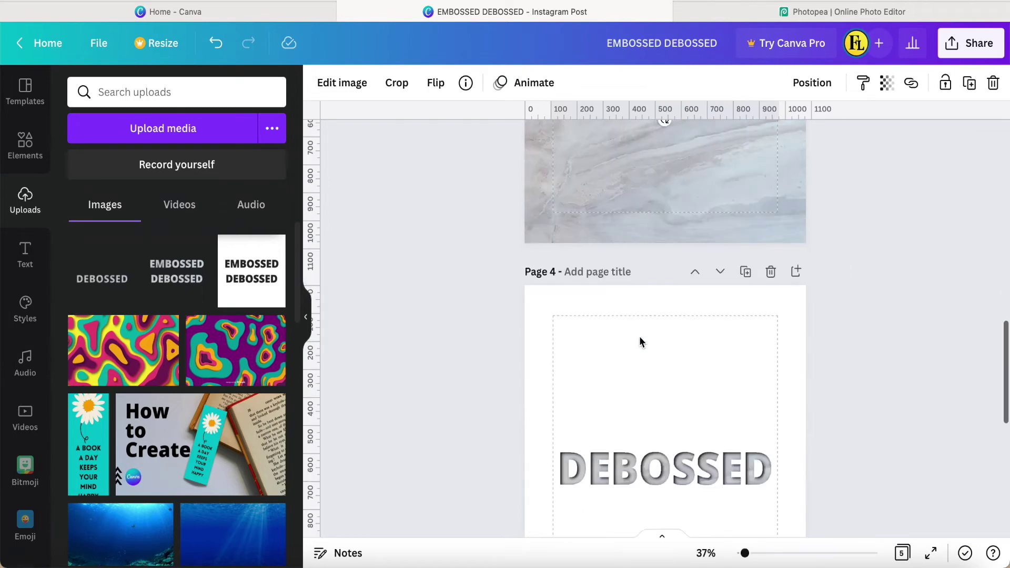
scroll(640, 341, down, 5)
scroll(639, 341, down, 3)
Paste the EMBOSSED image onto page 5 and preview the result.
click(626, 250)
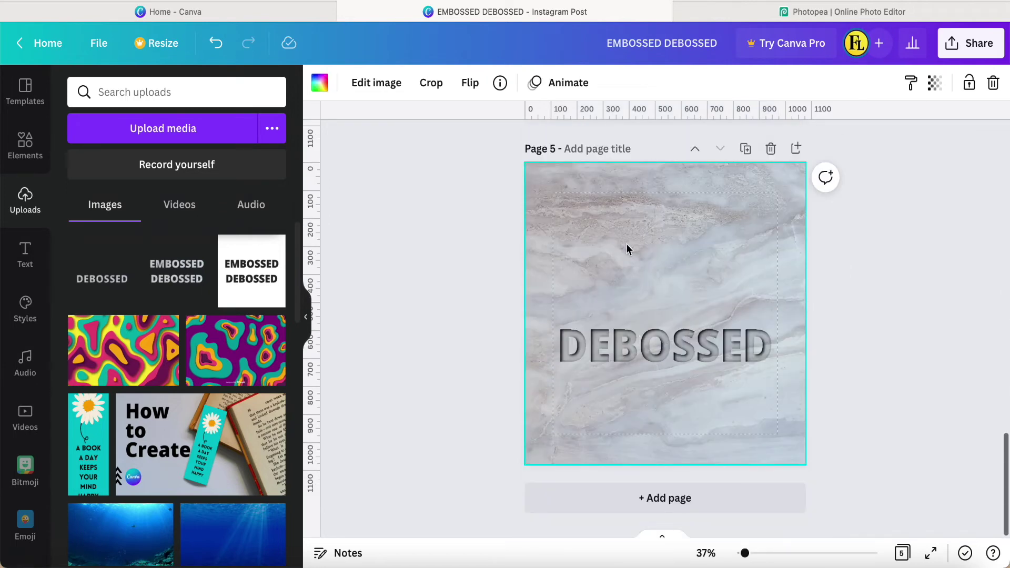
key(ctrl+v)
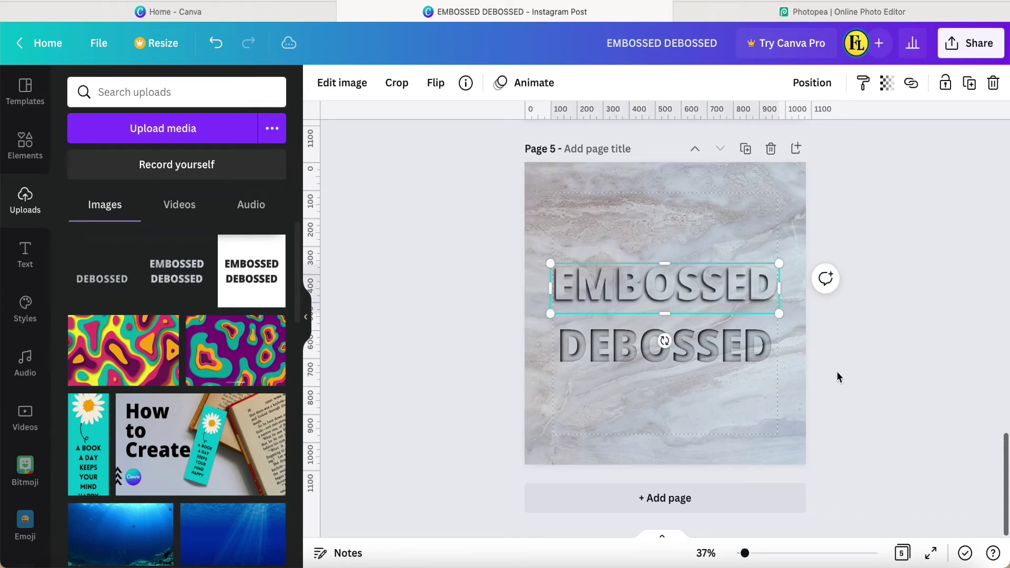
click(855, 383)
scroll(856, 383, up, 2)
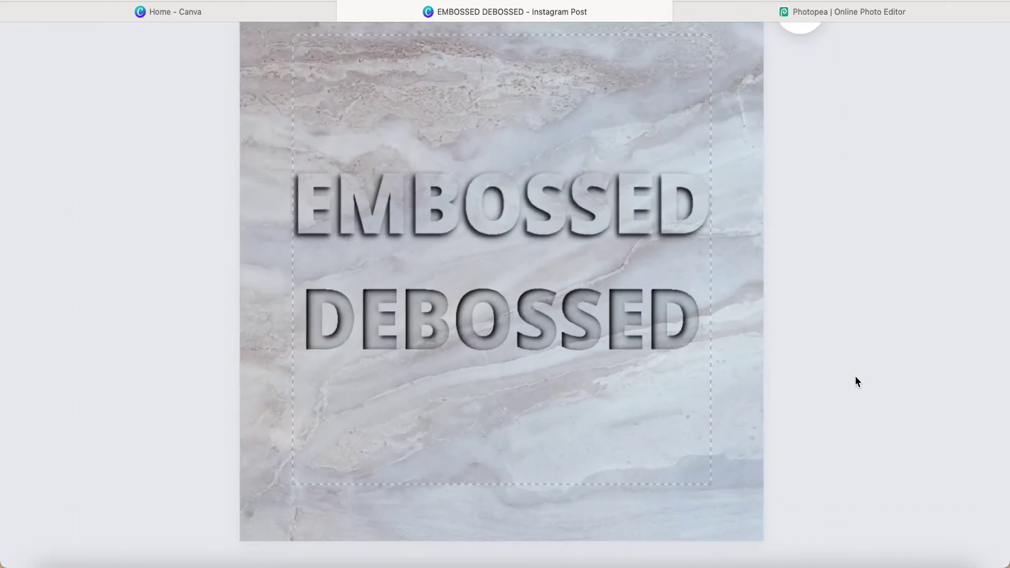
scroll(856, 382, up, 2)
scroll(856, 383, up, 2)
scroll(856, 382, up, 2)
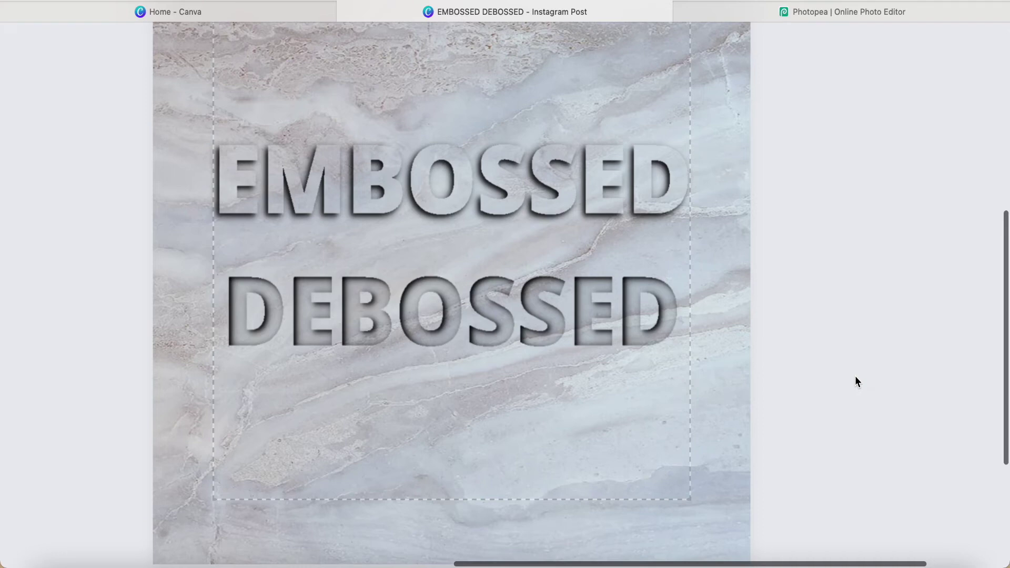
key(Escape)
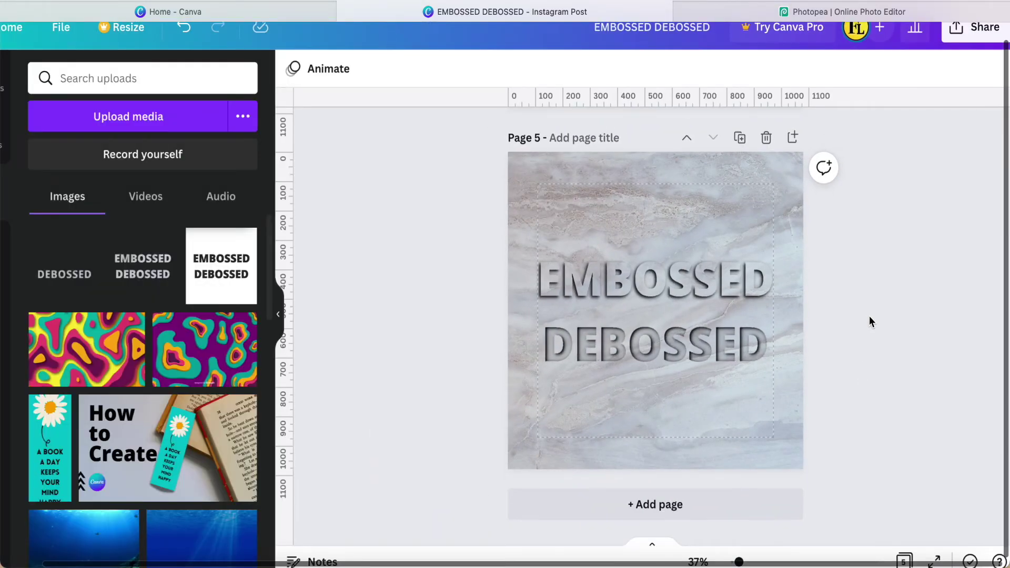
scroll(868, 316, up, 1)
scroll(869, 315, up, 10)
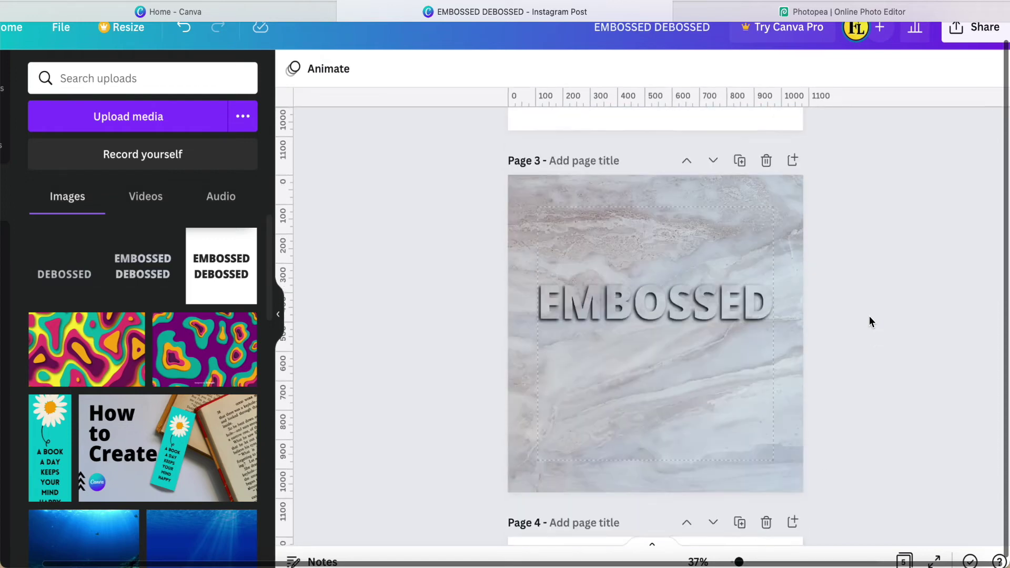
scroll(869, 315, up, 5)
scroll(870, 316, up, 5)
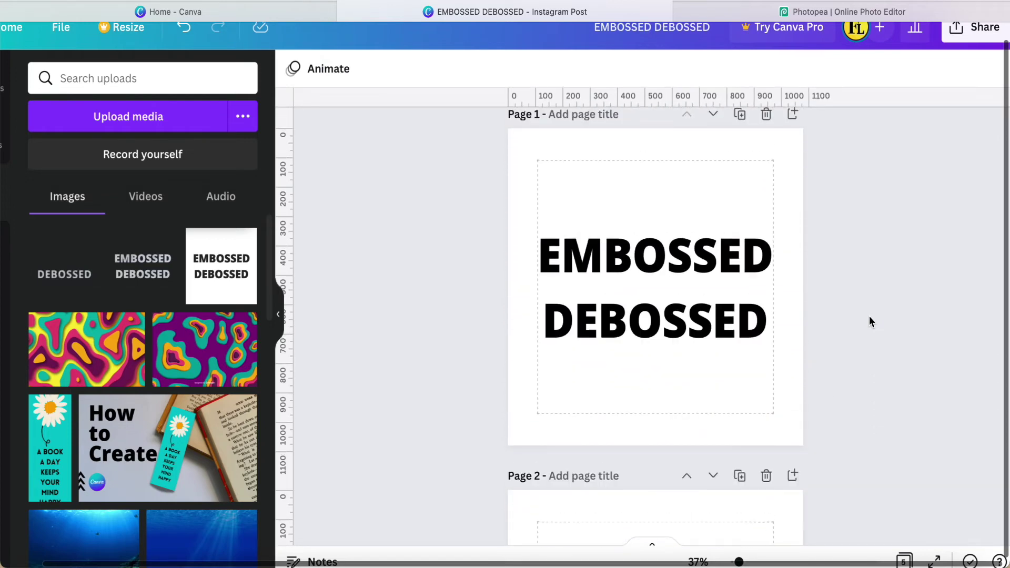
Copy page 1's black EMBOSSED DEBOSSED text box and reselect an element on page 5.
click(673, 316)
right_click(672, 299)
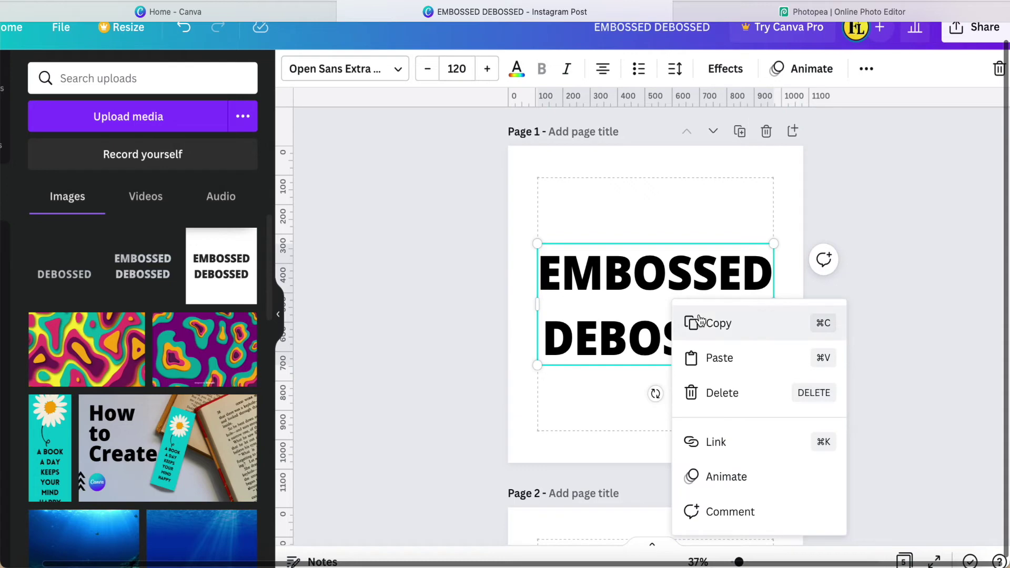
click(714, 330)
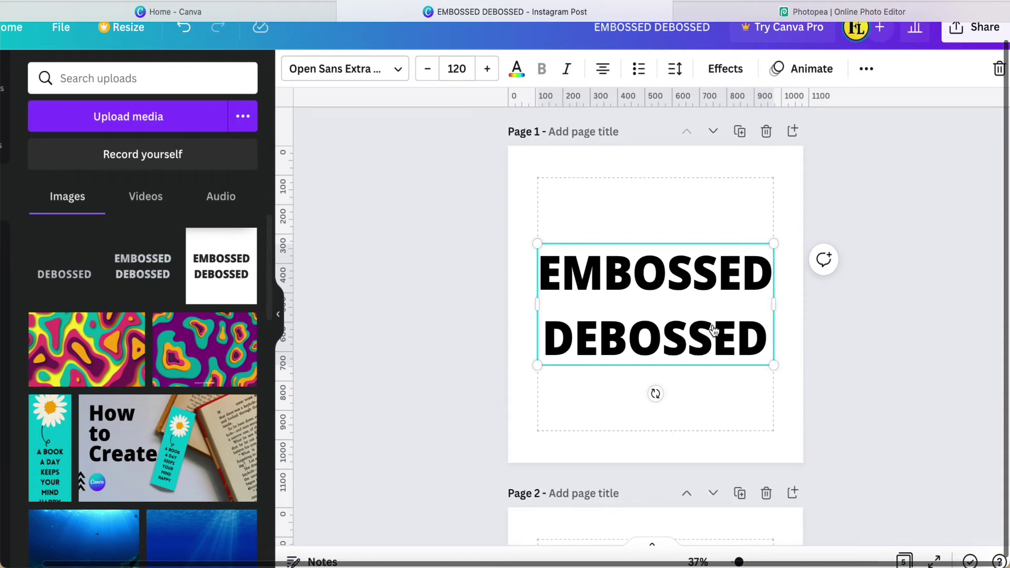
scroll(716, 334, down, 5)
scroll(717, 334, down, 5)
scroll(718, 337, down, 5)
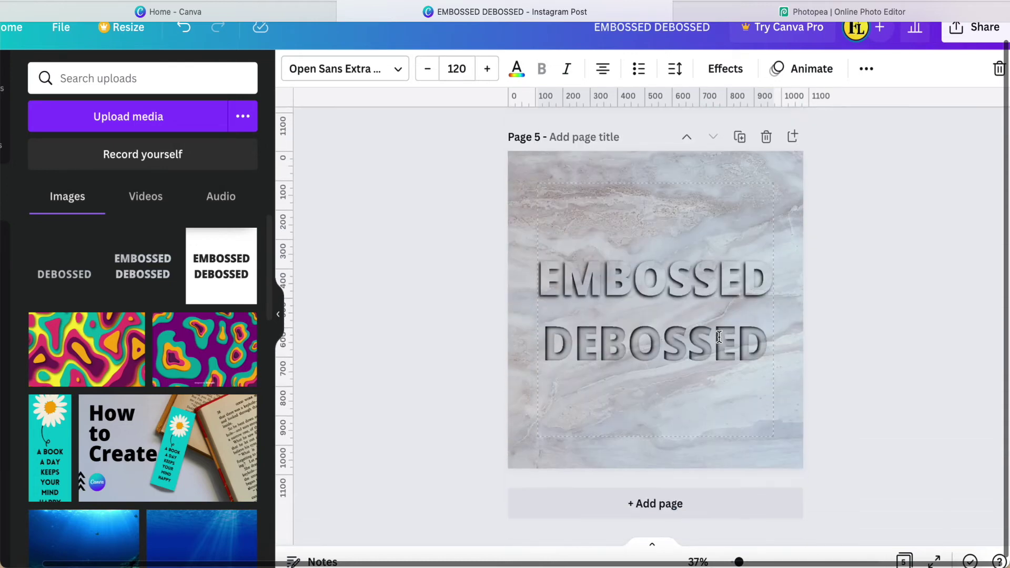
click(723, 423)
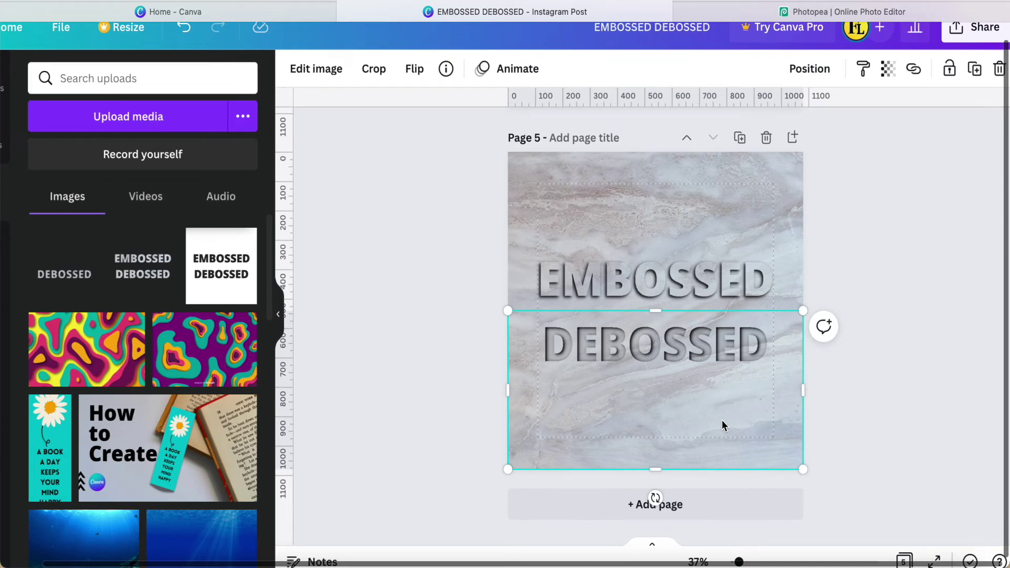
Paste the EMBOSSED DEBOSSED text onto page 5 and make it white.
key(ctrl+z)
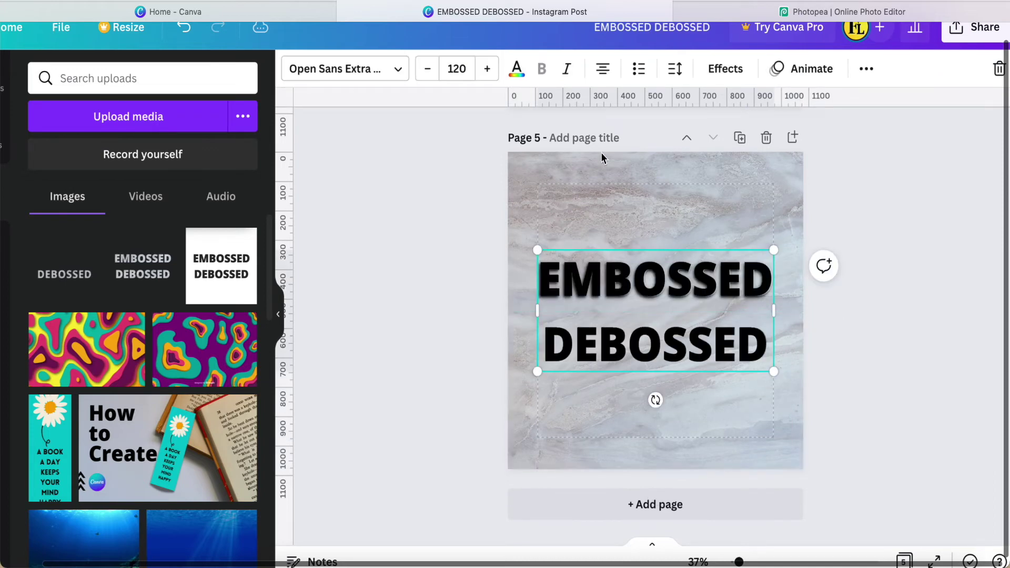
click(516, 69)
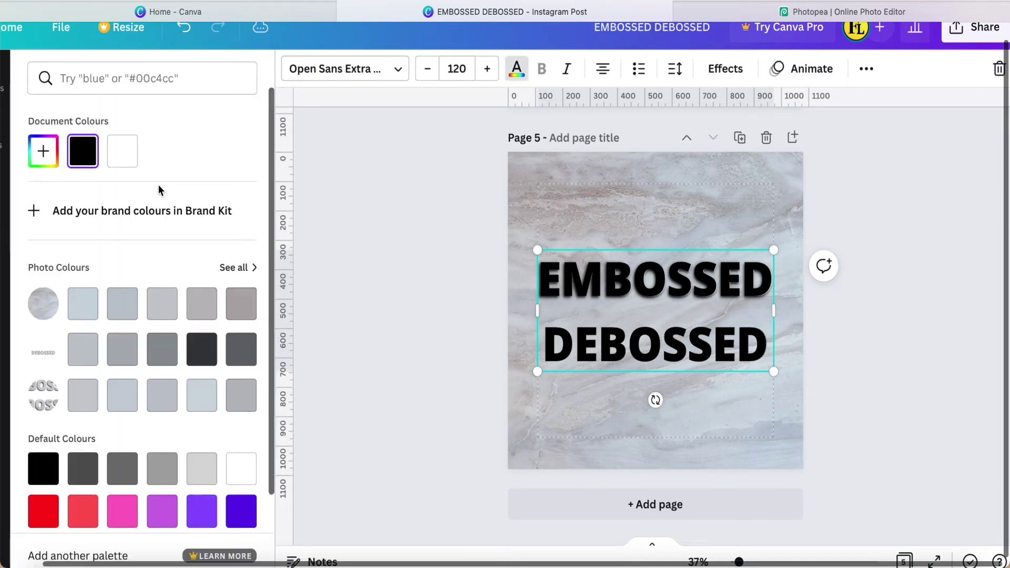
click(124, 157)
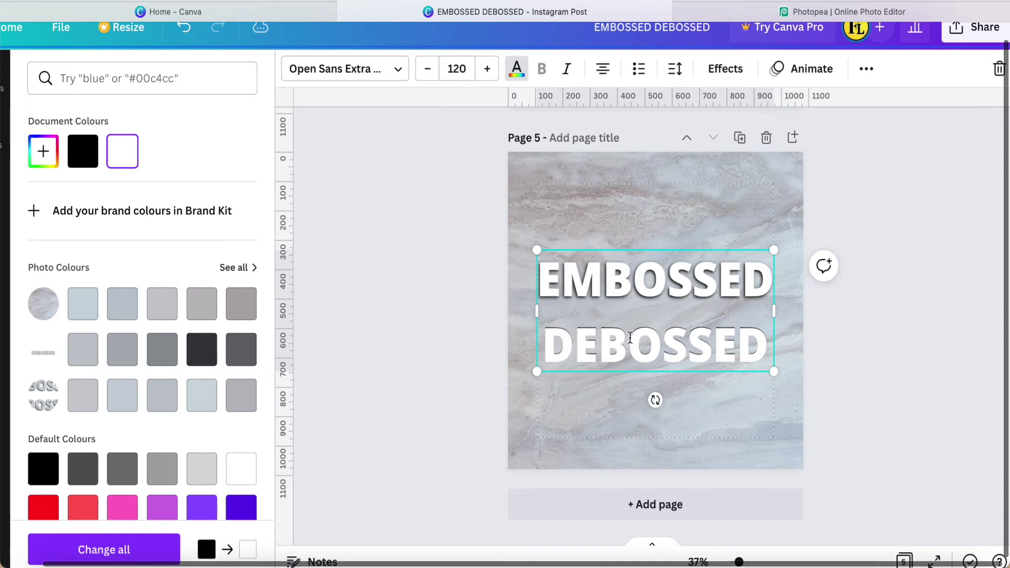
Send the white text back one layer, behind the EMBOSSED image.
click(866, 69)
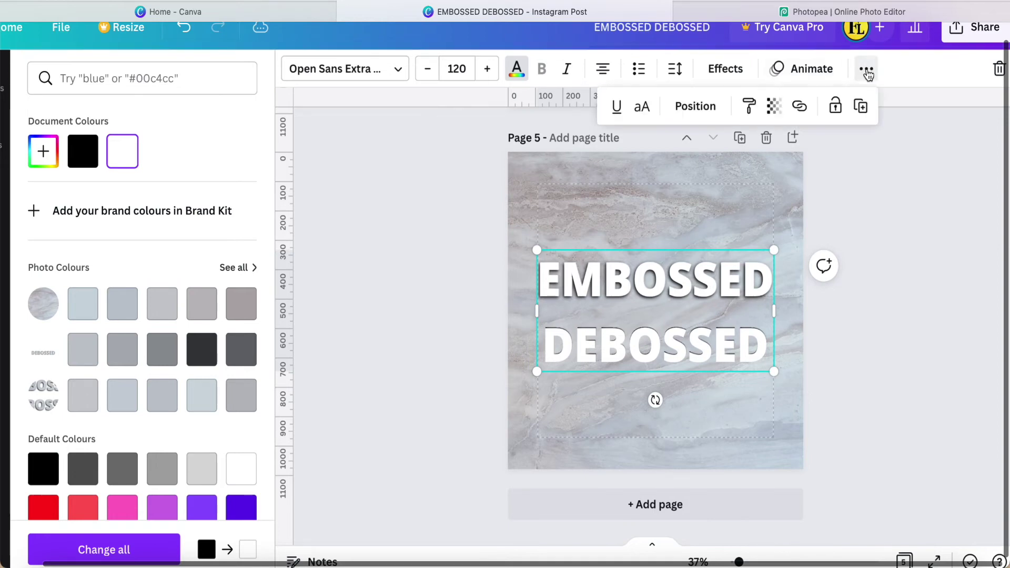
click(697, 111)
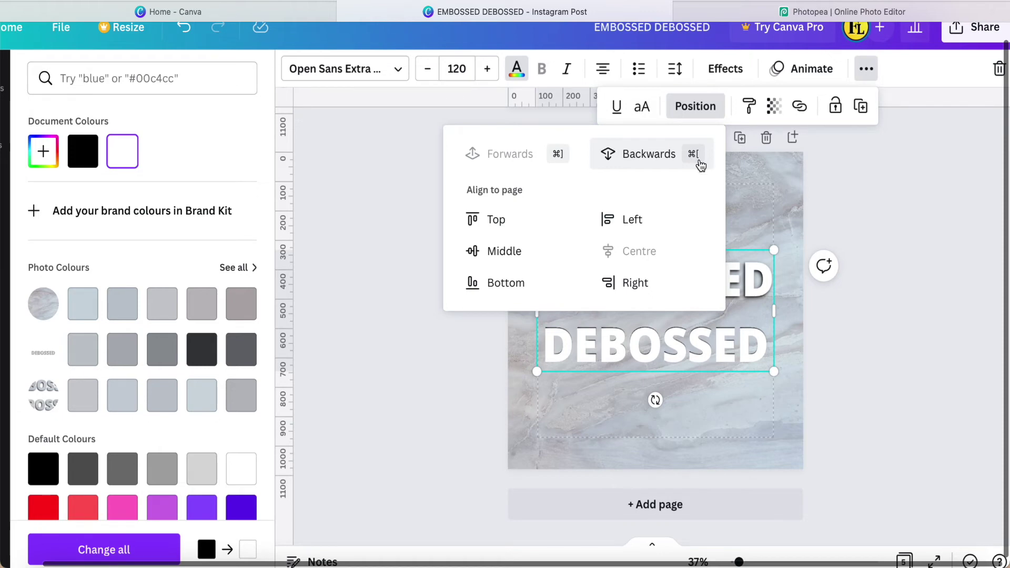
click(698, 161)
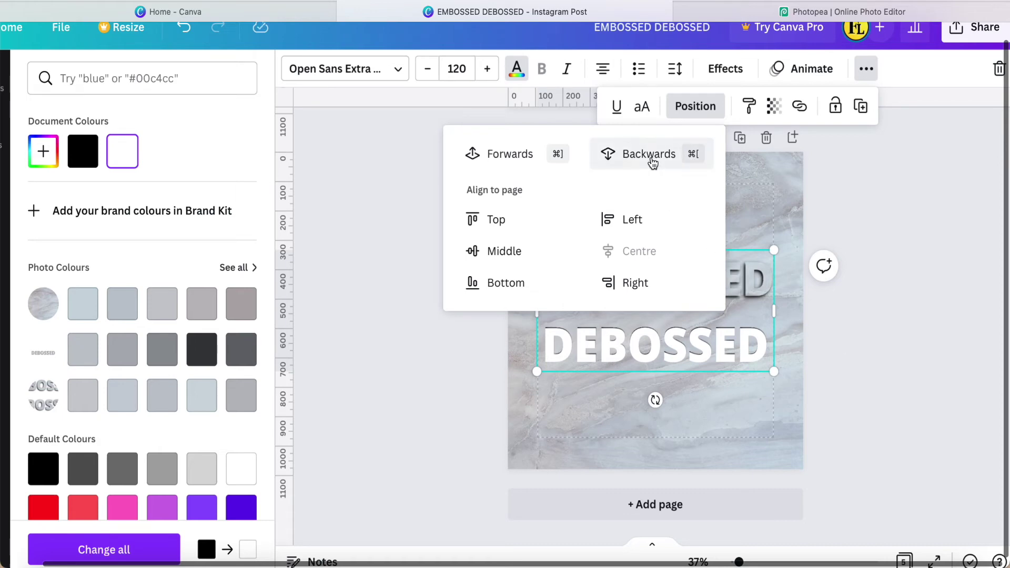
click(844, 369)
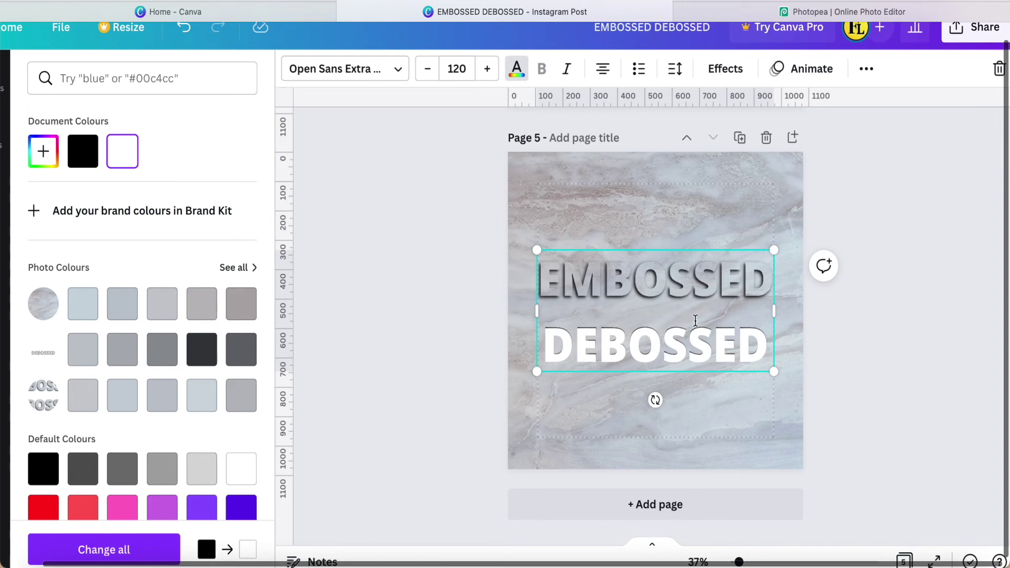
scroll(696, 320, up, 5)
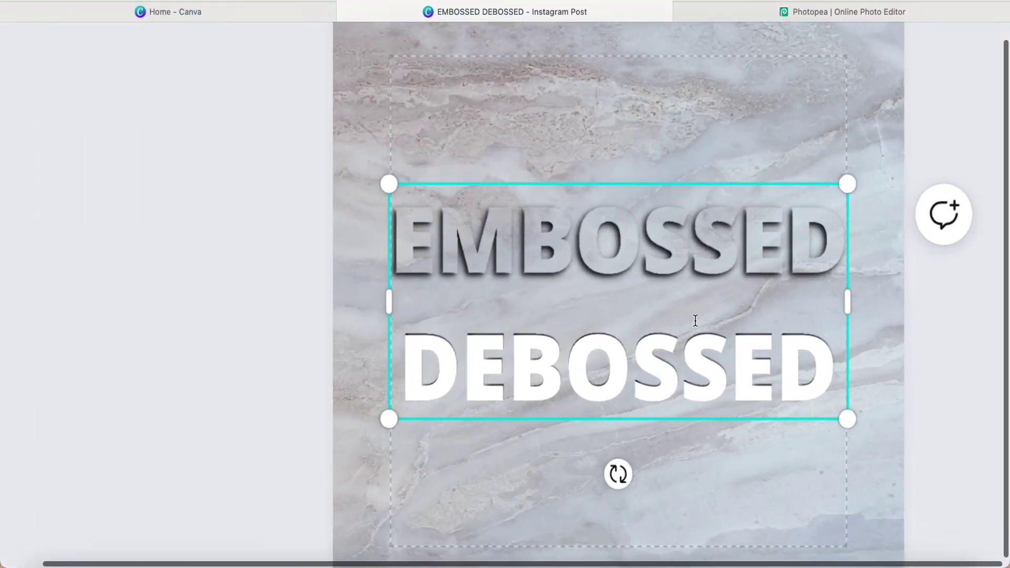
scroll(696, 320, down, 1)
scroll(696, 319, right, 1)
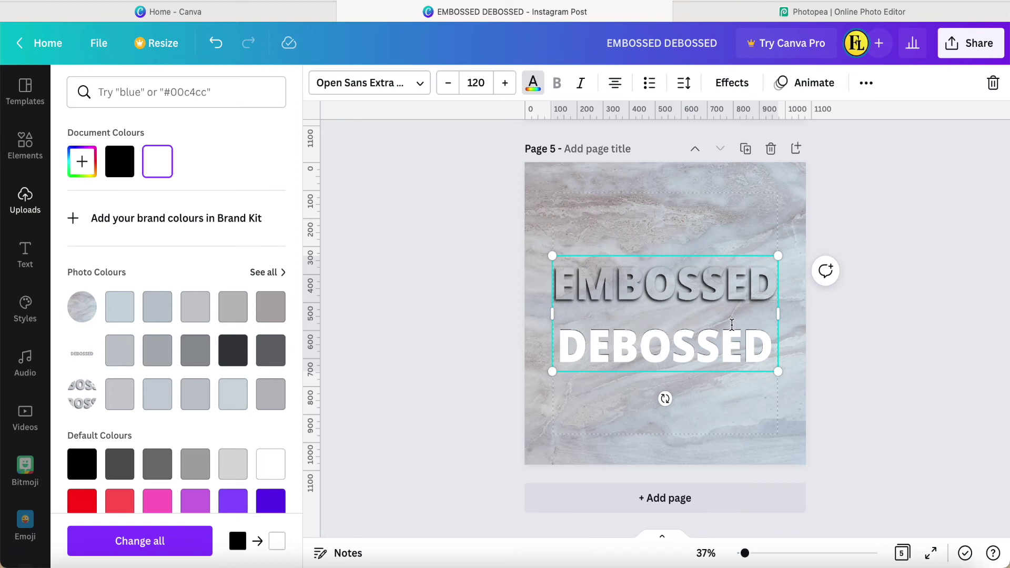
Keep the EMBOSSED text white, close the colour panel, and reselect the EMBOSSED layer.
key(ctrl+z)
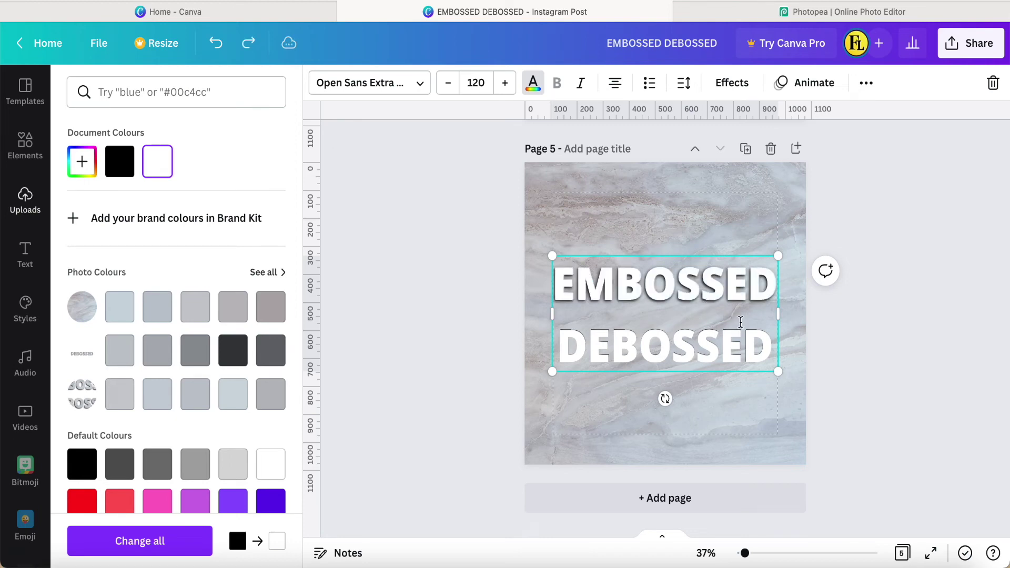
key(ctrl+shift+z)
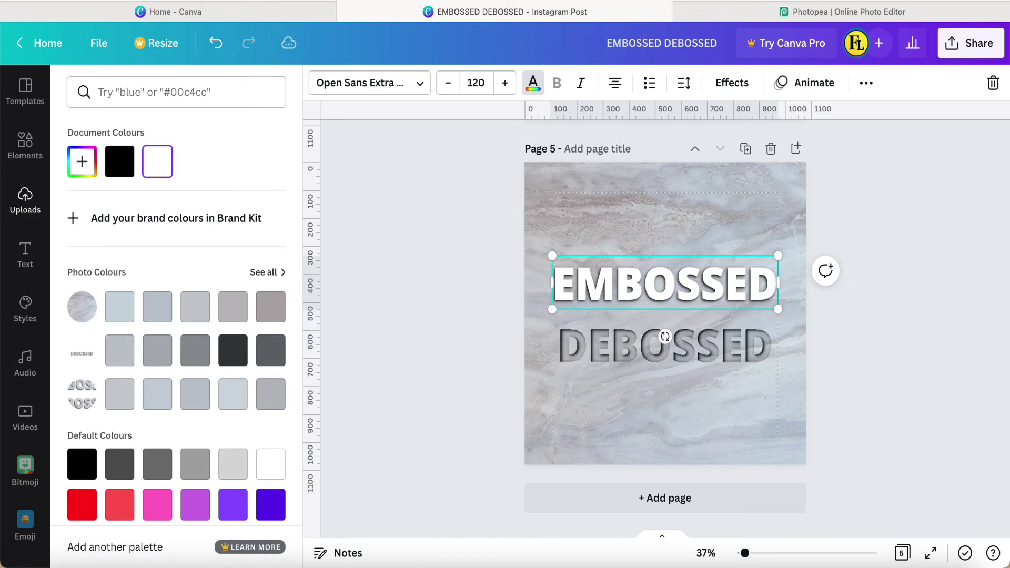
key(Escape)
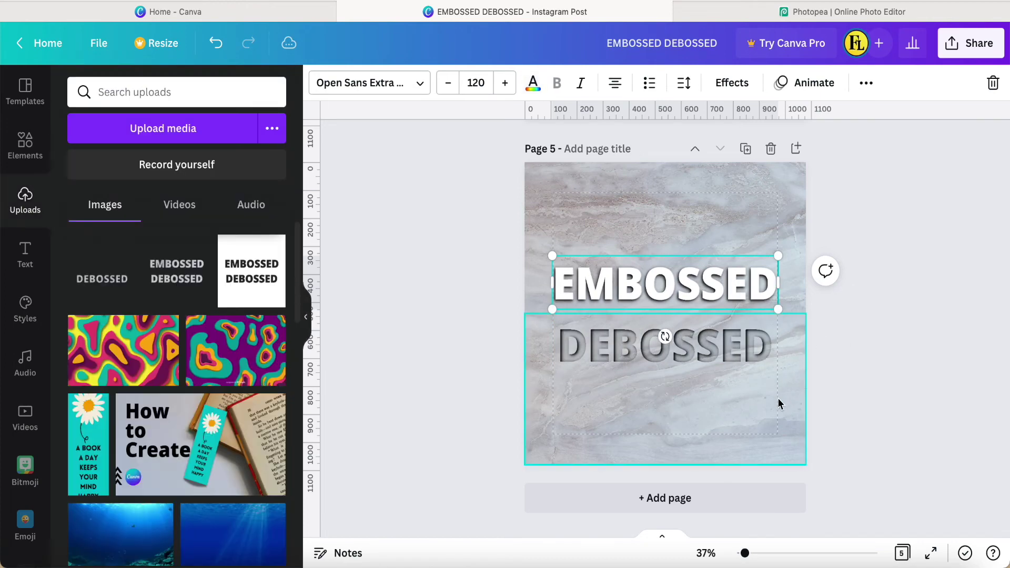
click(779, 405)
Align the EMBOSSED text box to the purple centre guide, deselect it, and zoom out.
click(746, 286)
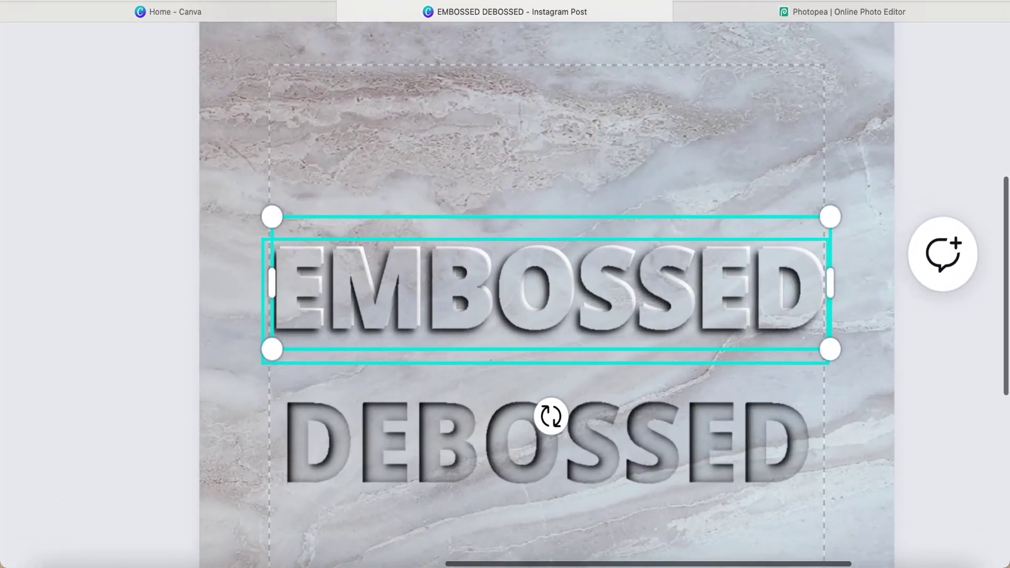
drag(746, 280, 741, 281)
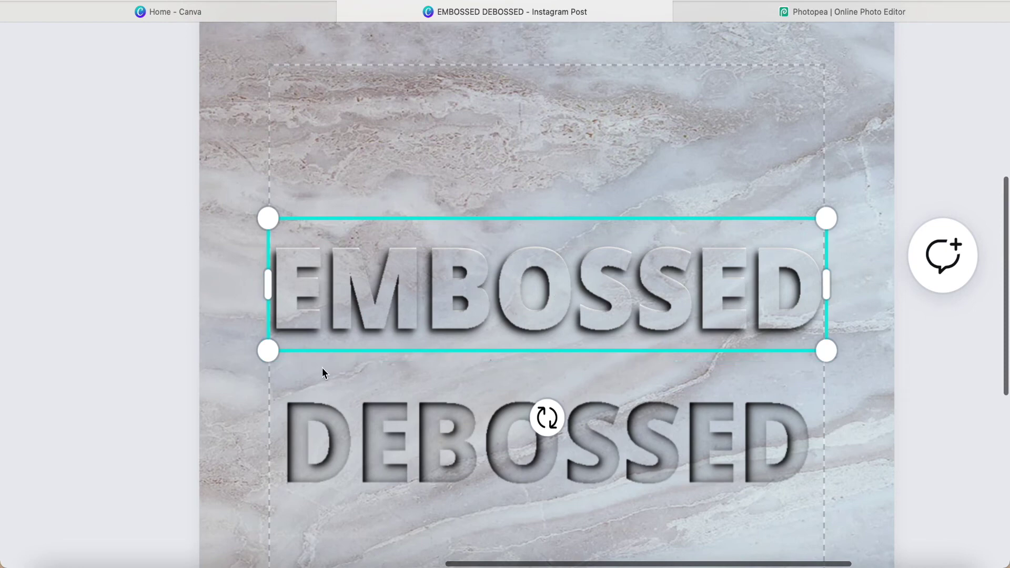
click(166, 399)
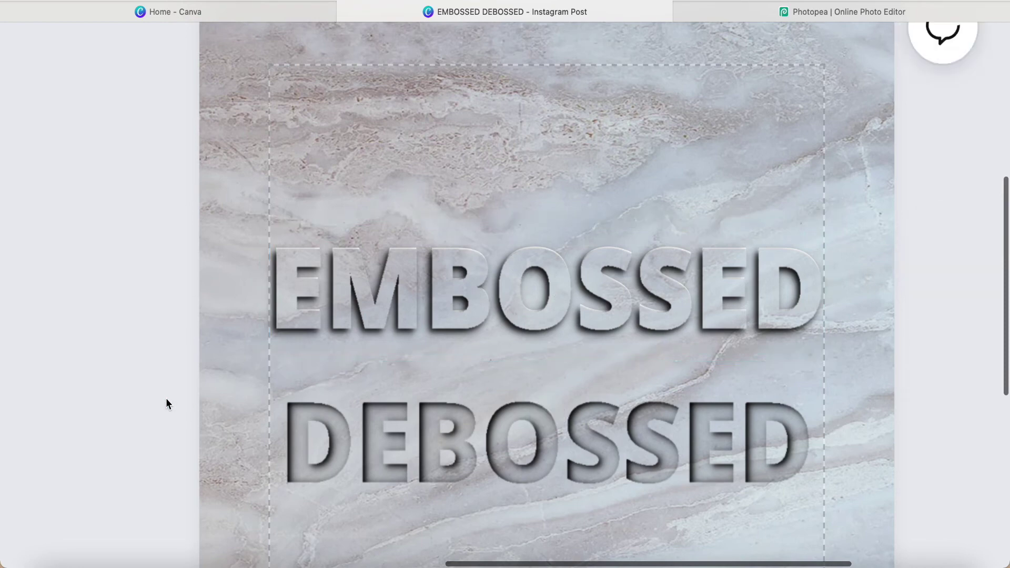
key(ctrl+minus)
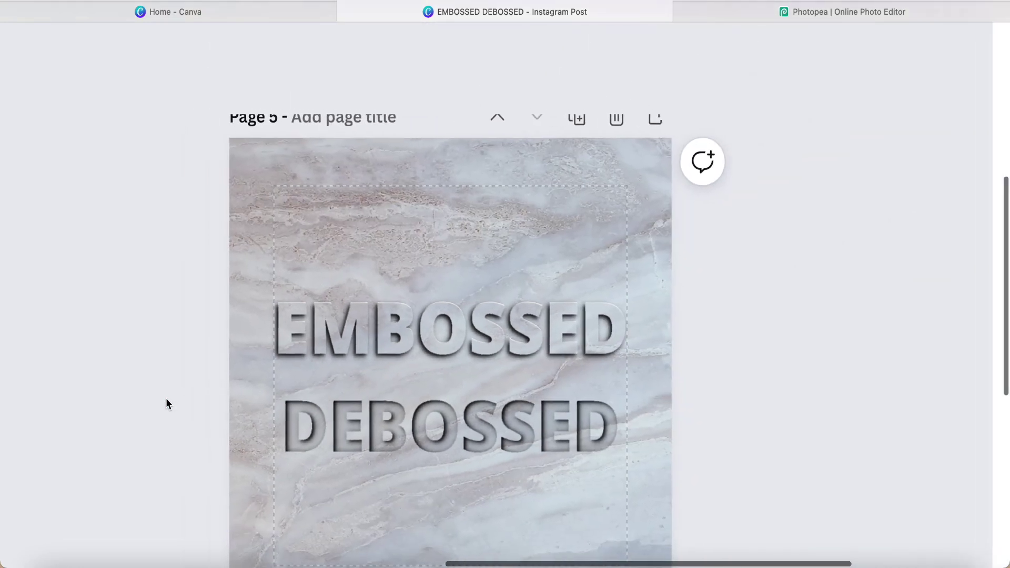
scroll(439, 462, down, 2)
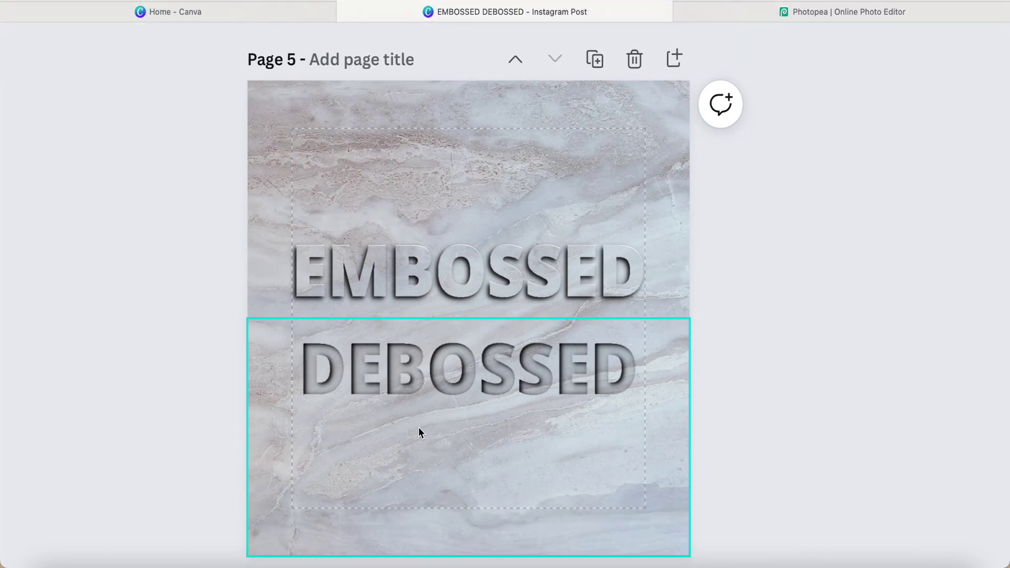
key(ctrl+z)
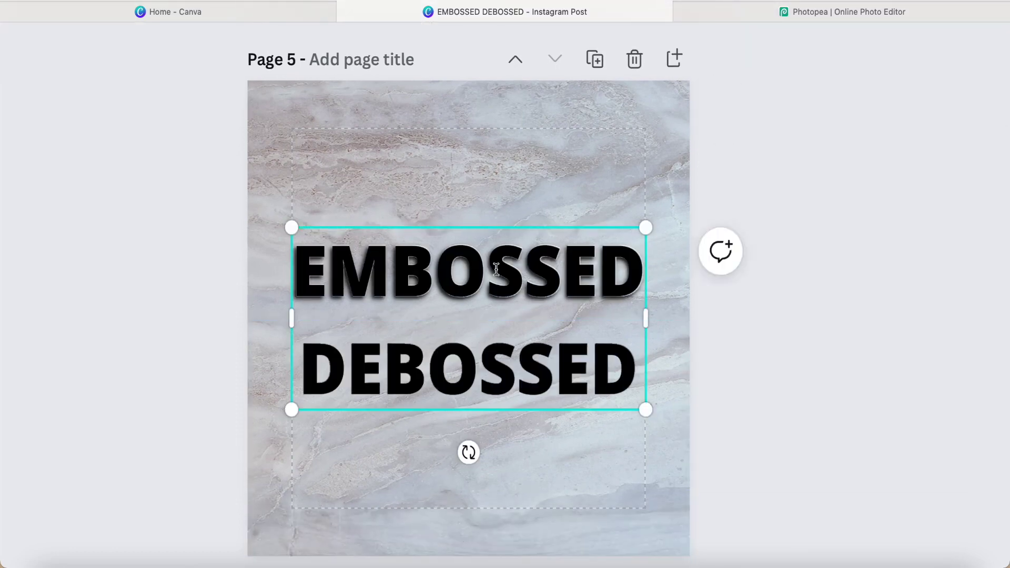
Delete the EMBOSSED line so the black heading reads only DEBOSSED.
drag(304, 275, 454, 279)
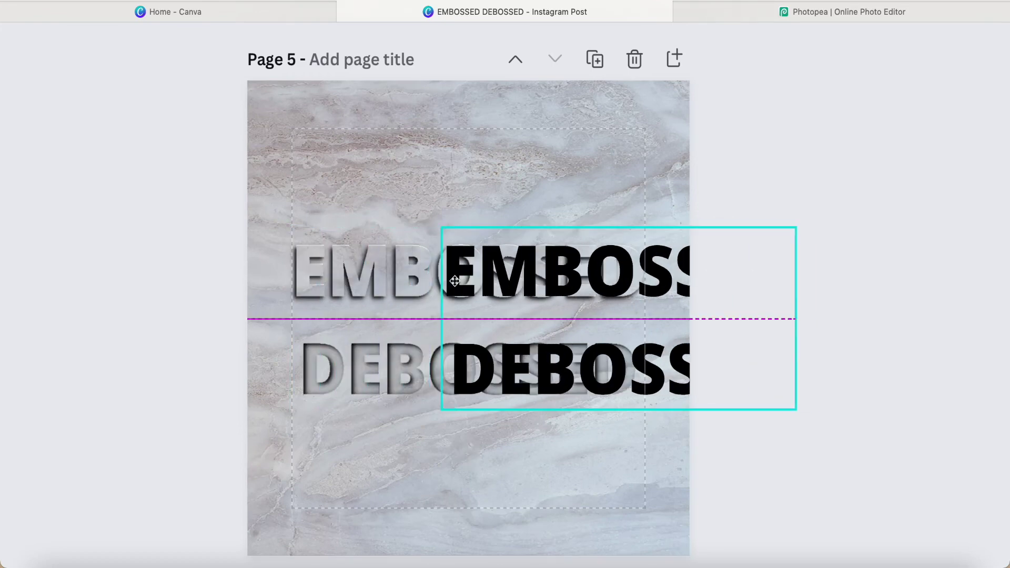
key(ctrl+z)
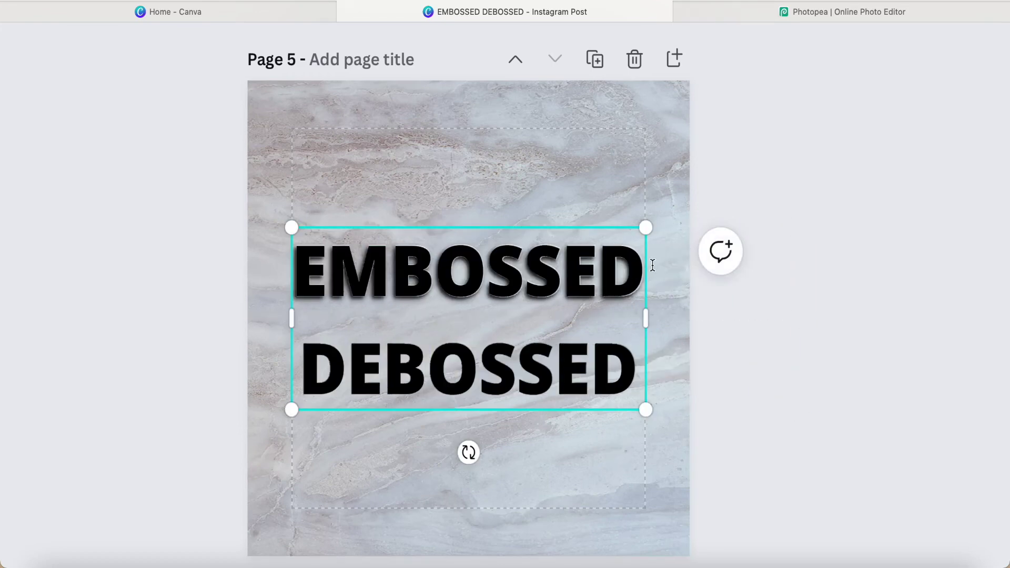
click(641, 270)
key(BackSpace)
key(BackSpace)
key(BackSpace)
key(BackSpace)
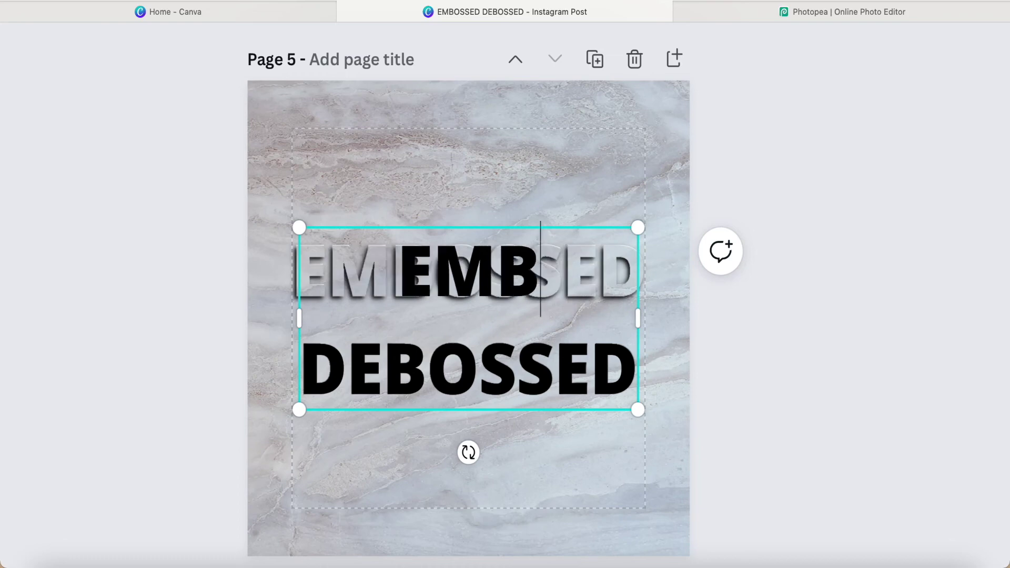
key(BackSpace)
key(BackSpace)
key(BackSpace)
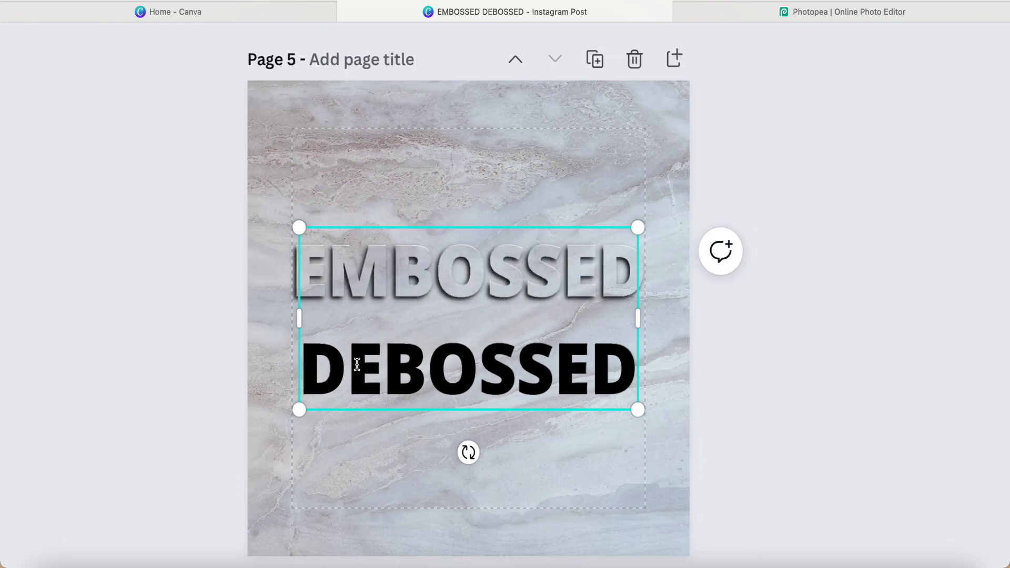
click(309, 367)
key(BackSpace)
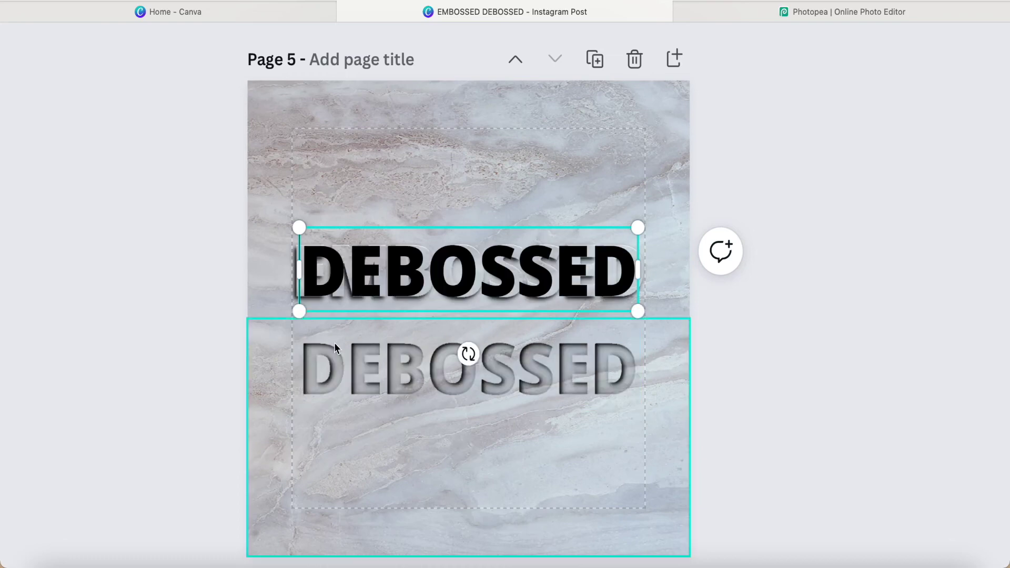
click(712, 175)
Position the DEBOSSED text under the debossed lettering and make it white.
drag(523, 264, 525, 360)
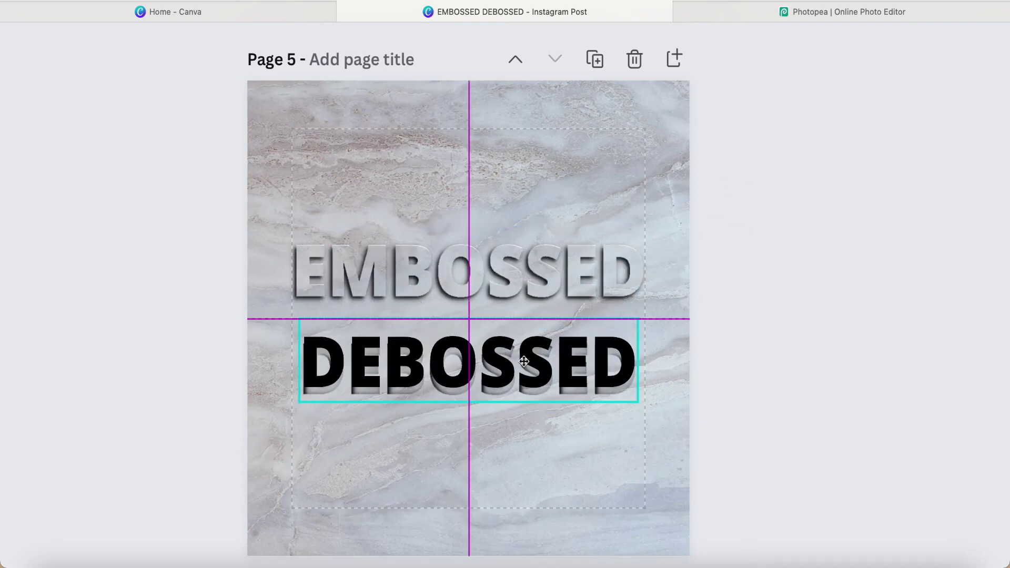
drag(524, 361, 522, 362)
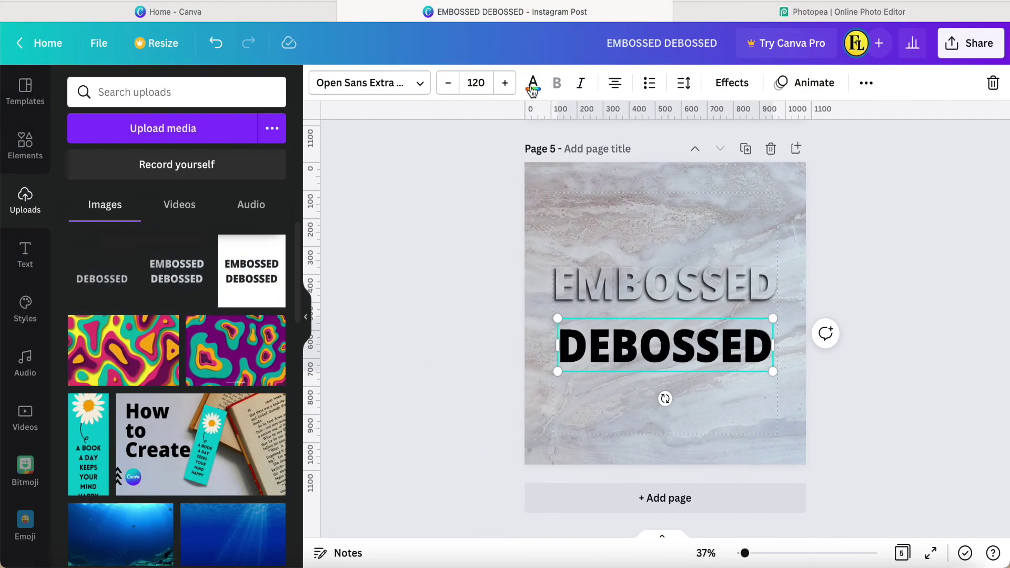
click(533, 82)
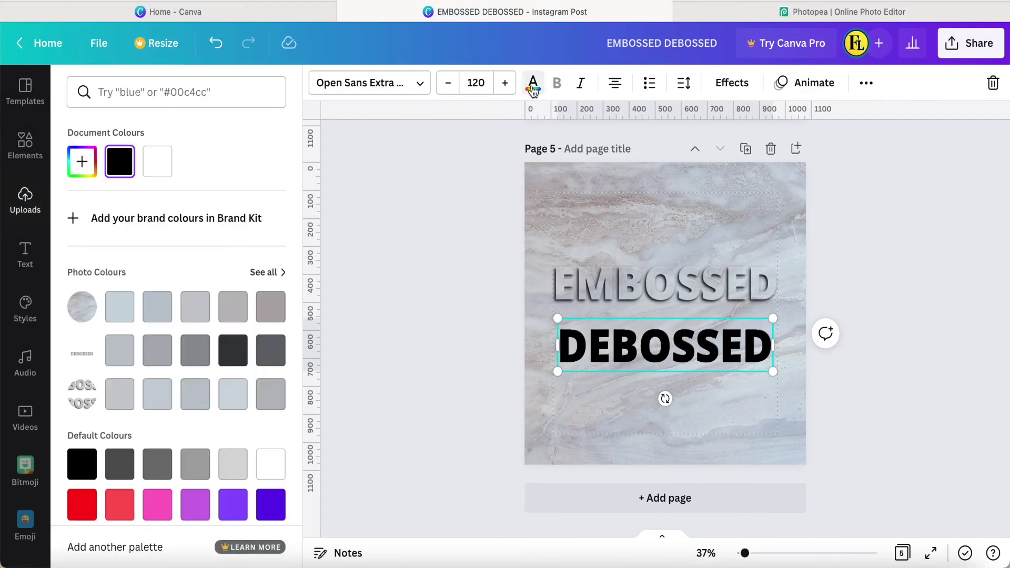
click(158, 167)
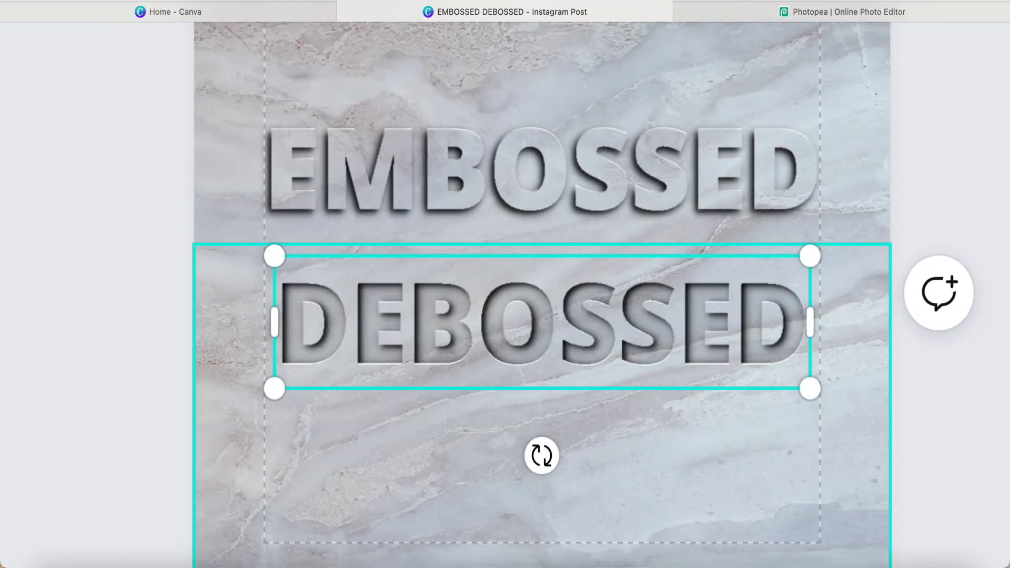
scroll(678, 408, right, 2)
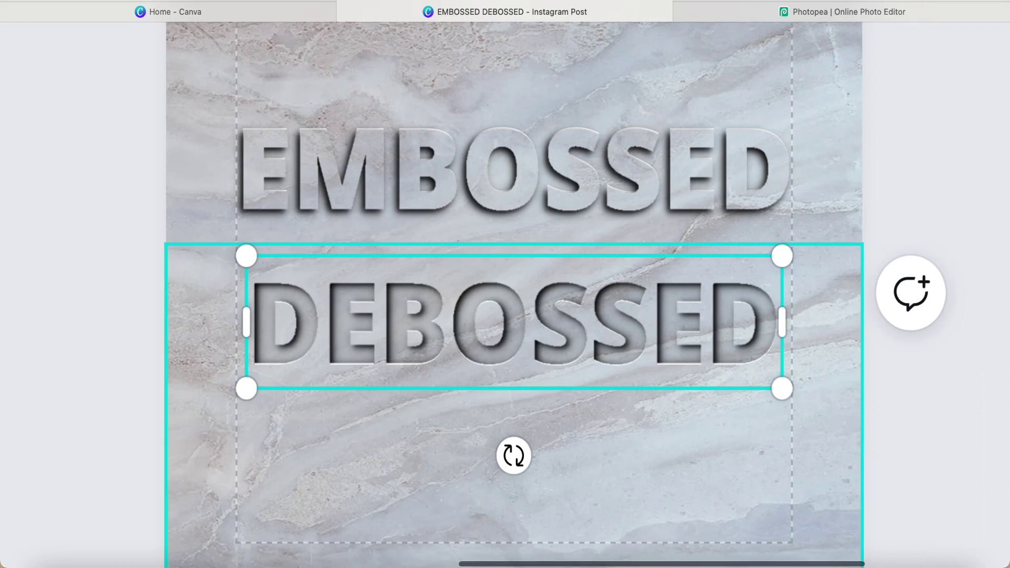
scroll(678, 408, right, 2)
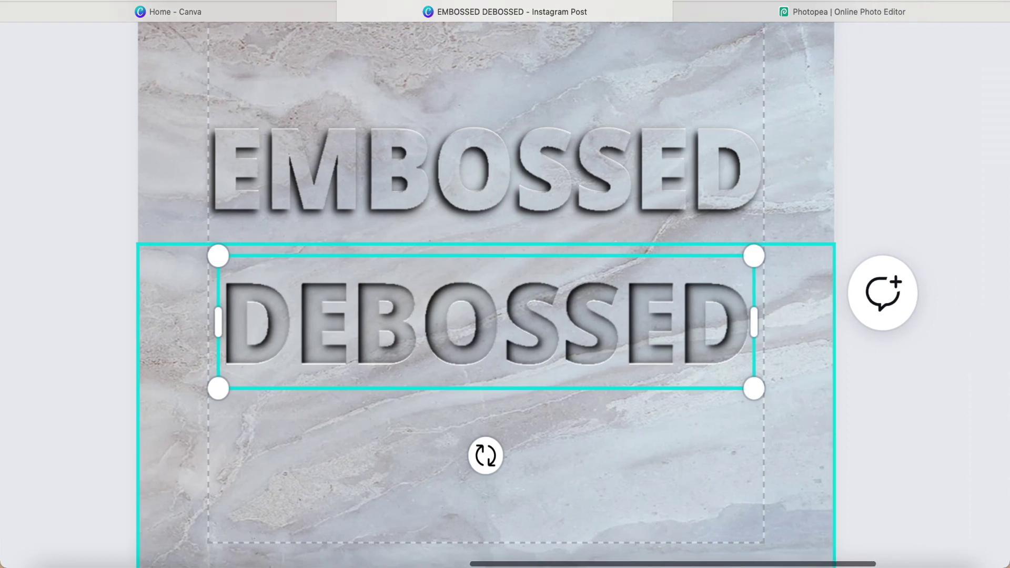
Tuck the white DEBOSSED text behind the debossed PNG so a thin light rim shows.
click(649, 428)
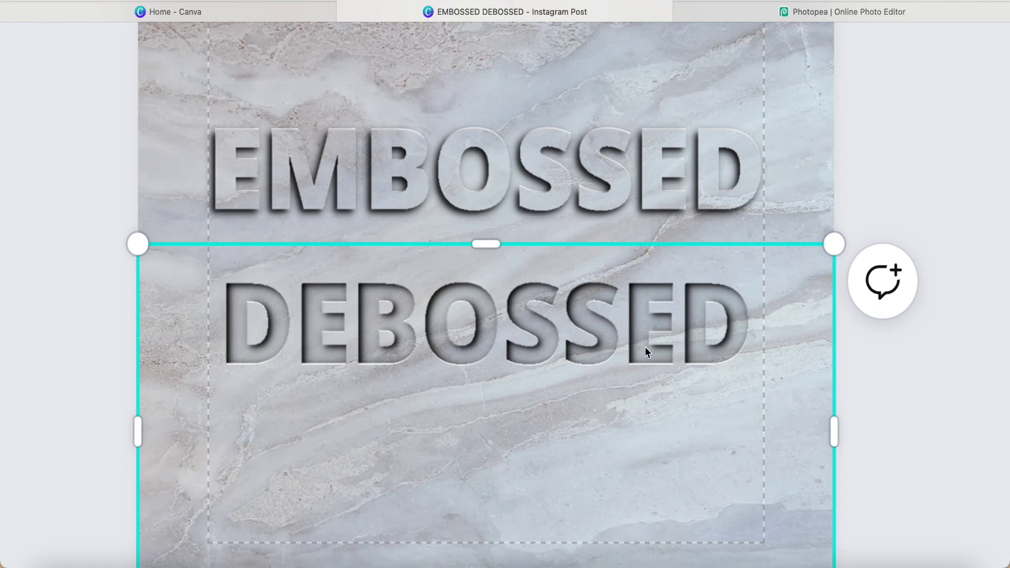
drag(645, 347, 644, 408)
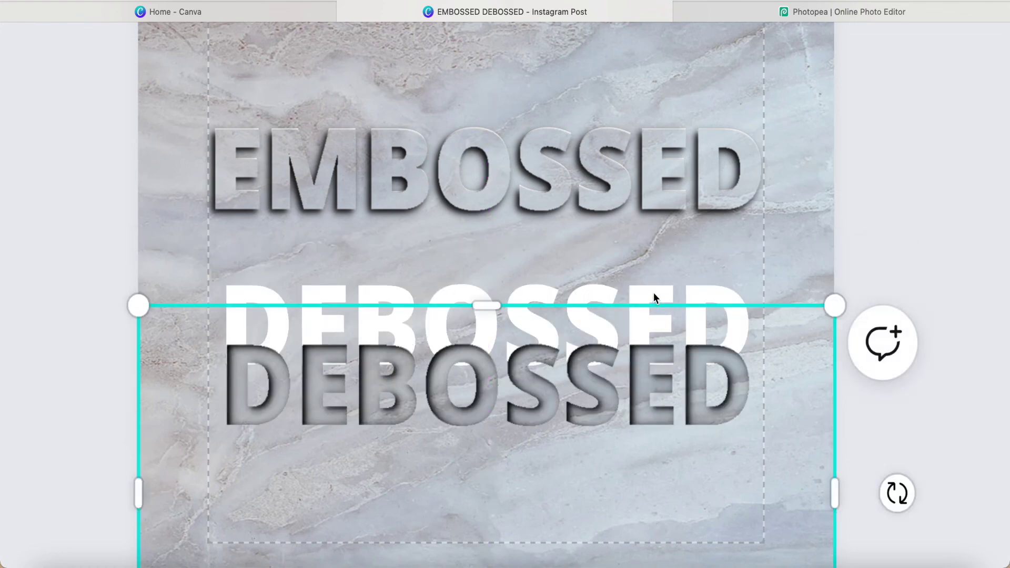
click(689, 278)
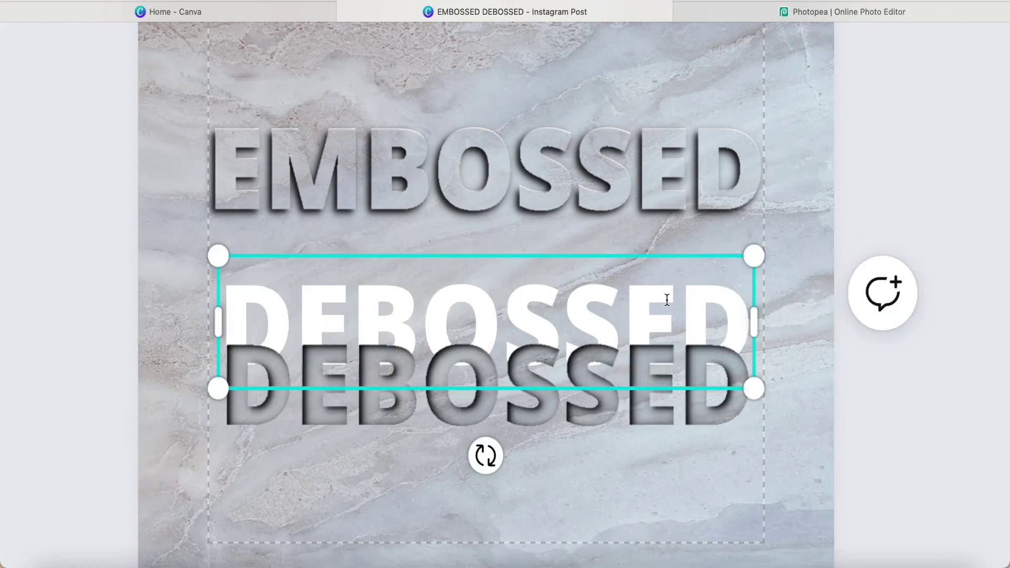
drag(668, 301, 670, 300)
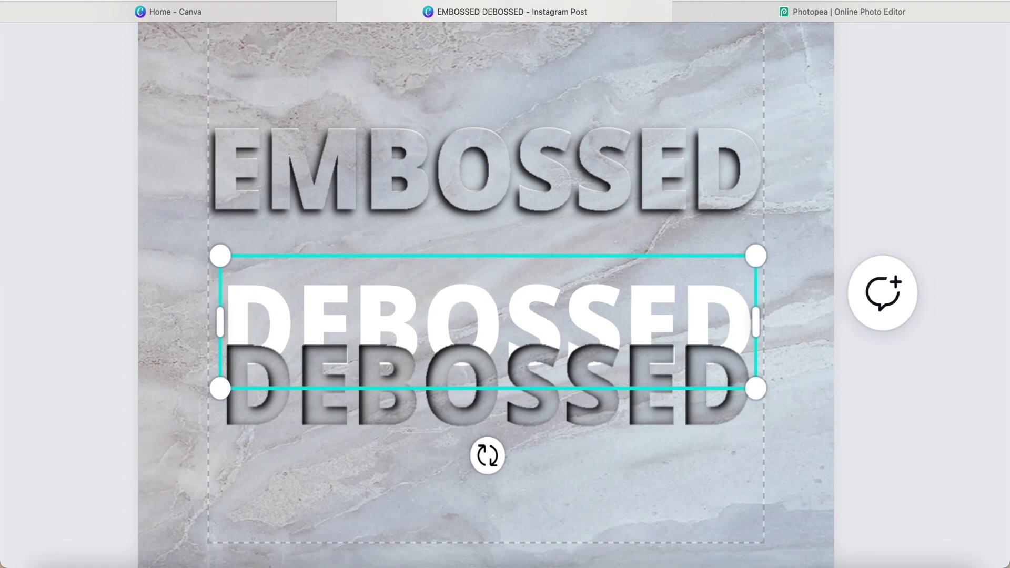
click(625, 428)
drag(624, 429, 627, 368)
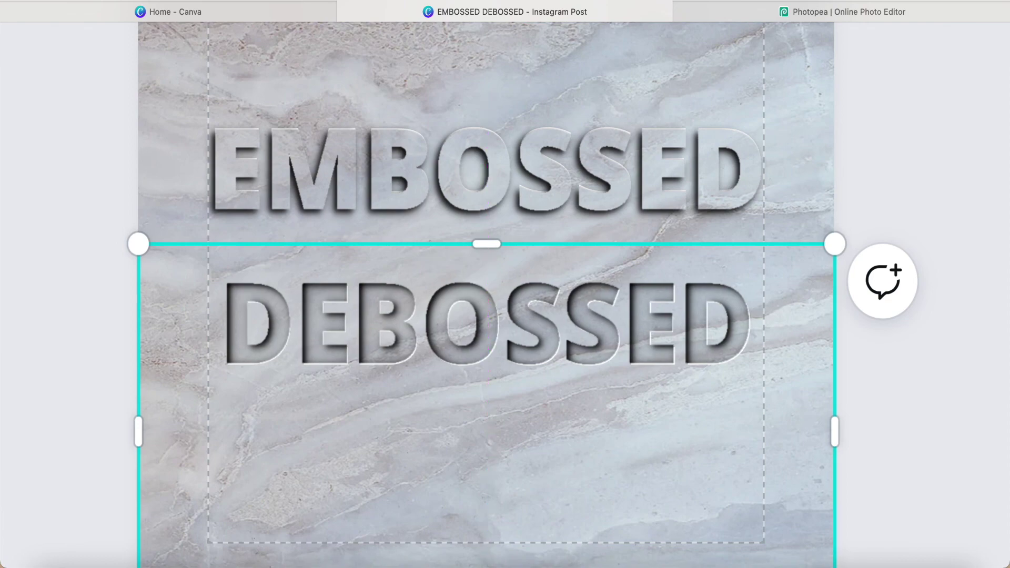
click(890, 408)
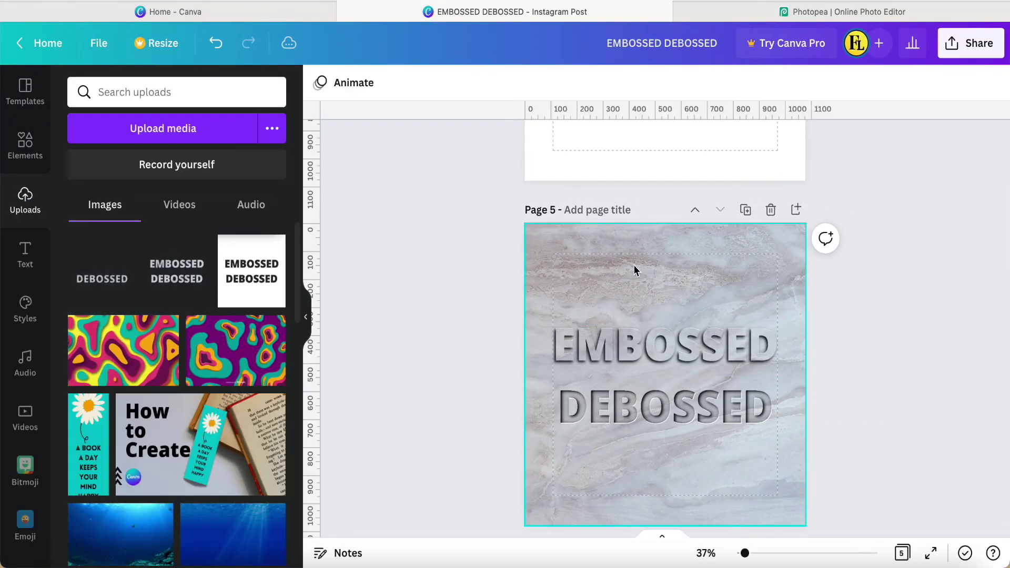
click(629, 271)
Turn off rulers, guides and margins, then collapse the uploads side panel.
click(99, 43)
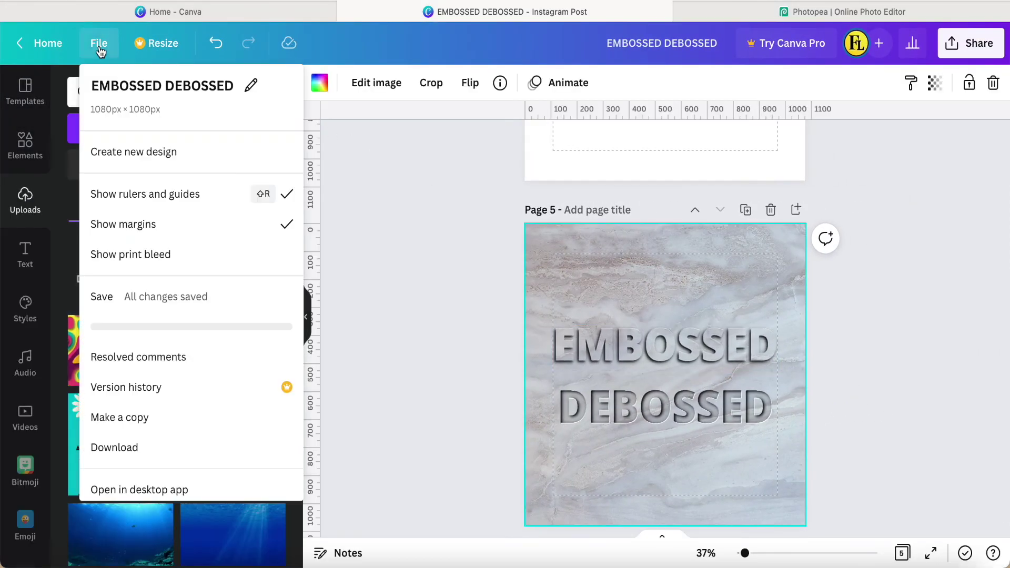
click(190, 197)
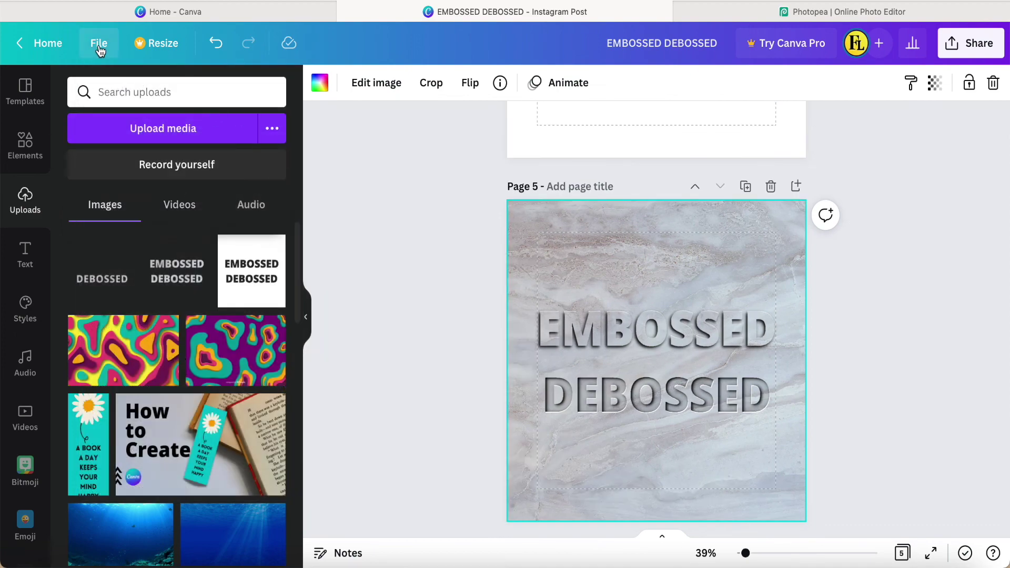
click(99, 49)
click(161, 229)
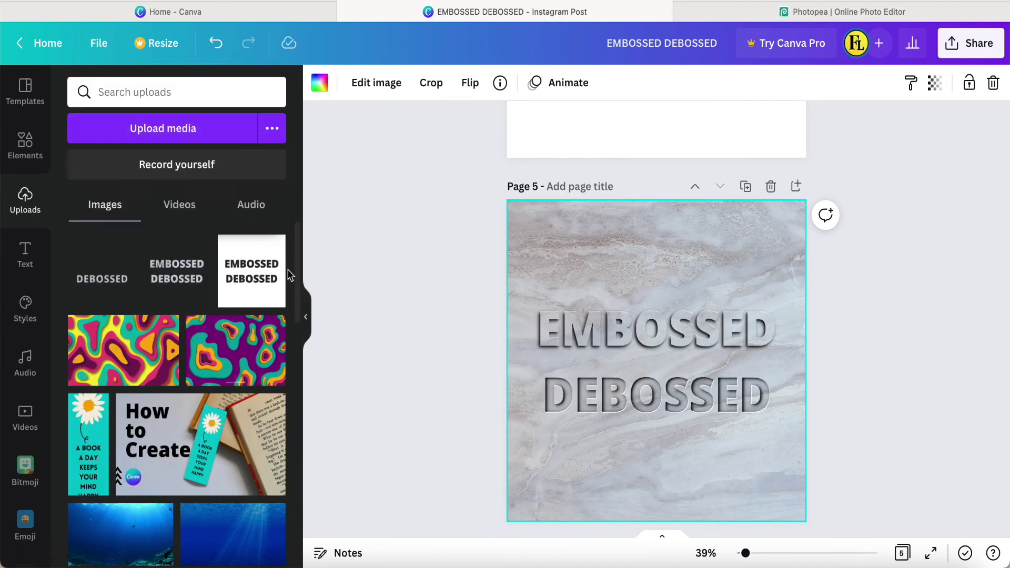
click(395, 356)
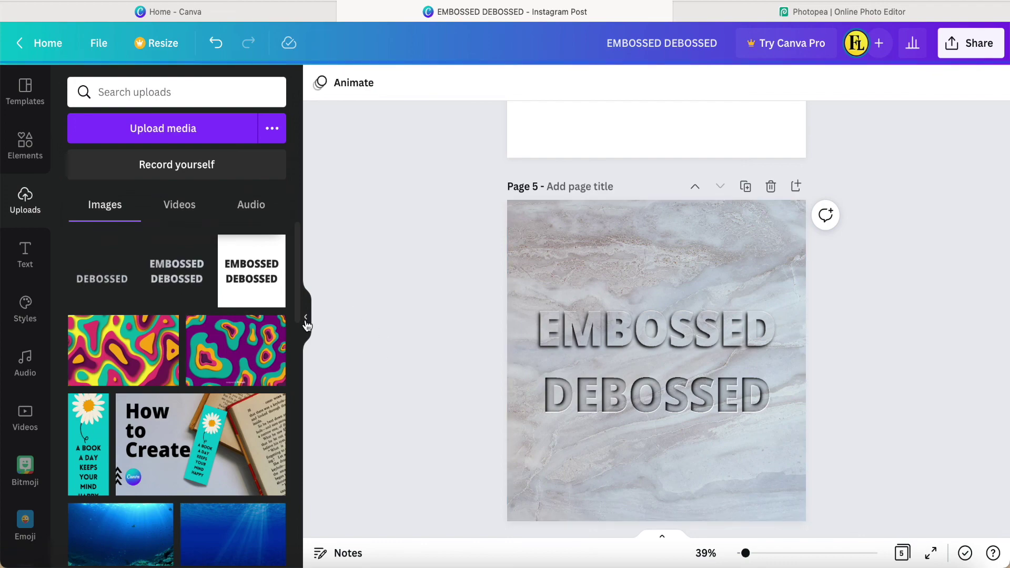
click(306, 316)
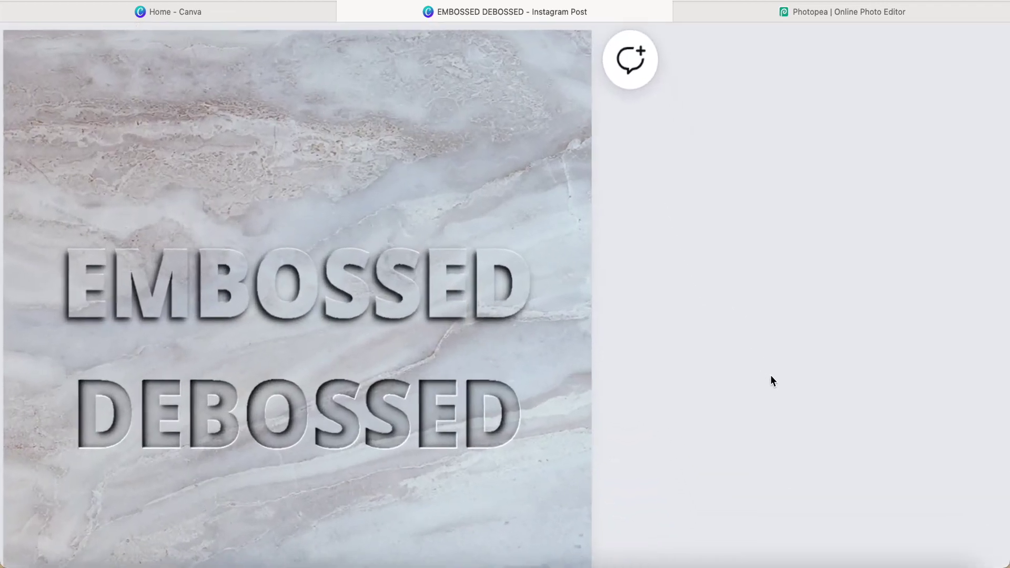